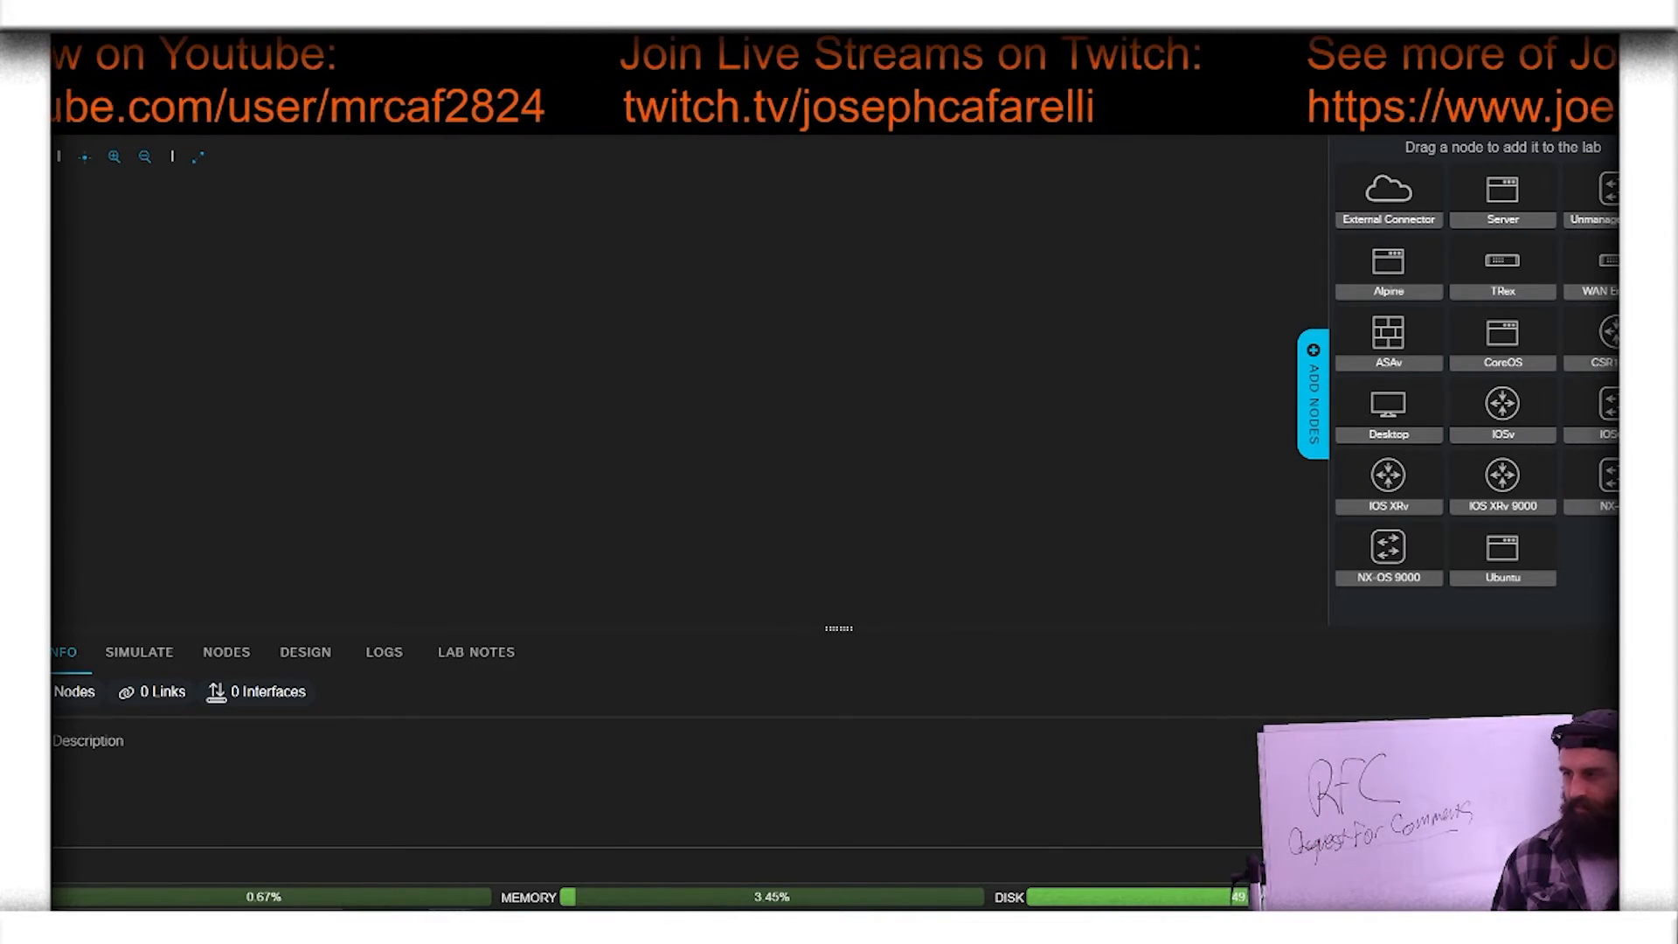
Step: Add two Desktop nodes side by side to the empty lab canvas
{"action": "left_click_drag", "start_coordinate": [1371, 411], "coordinate": [471, 255]}
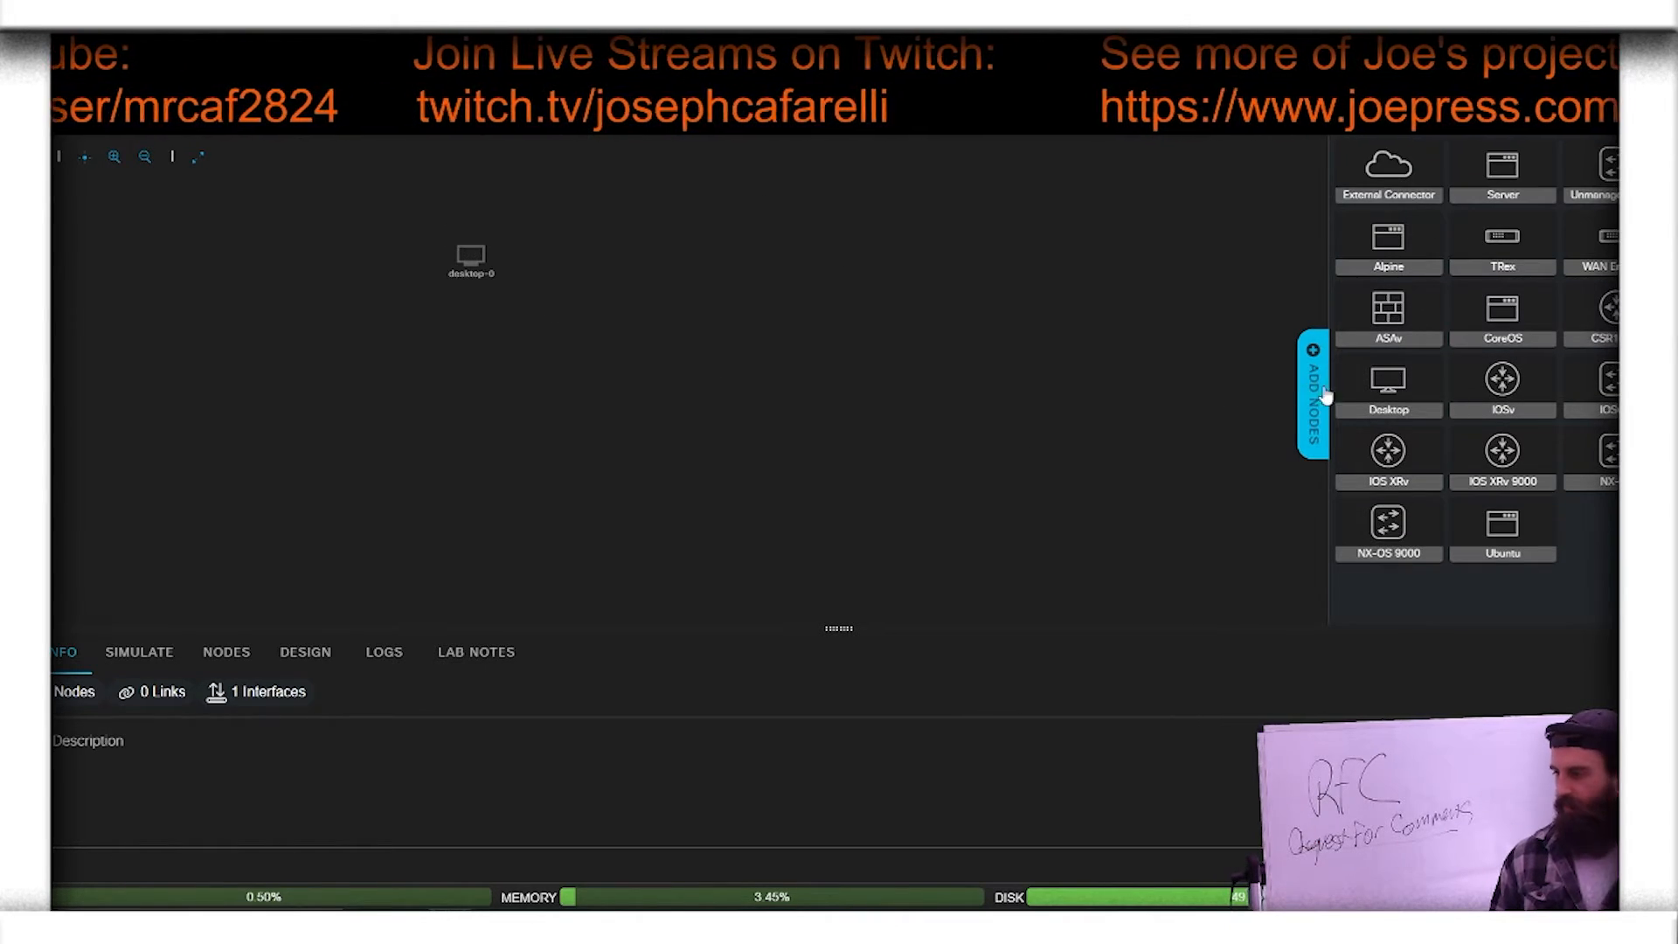
{"action": "left_click_drag", "start_coordinate": [1387, 386], "coordinate": [580, 254]}
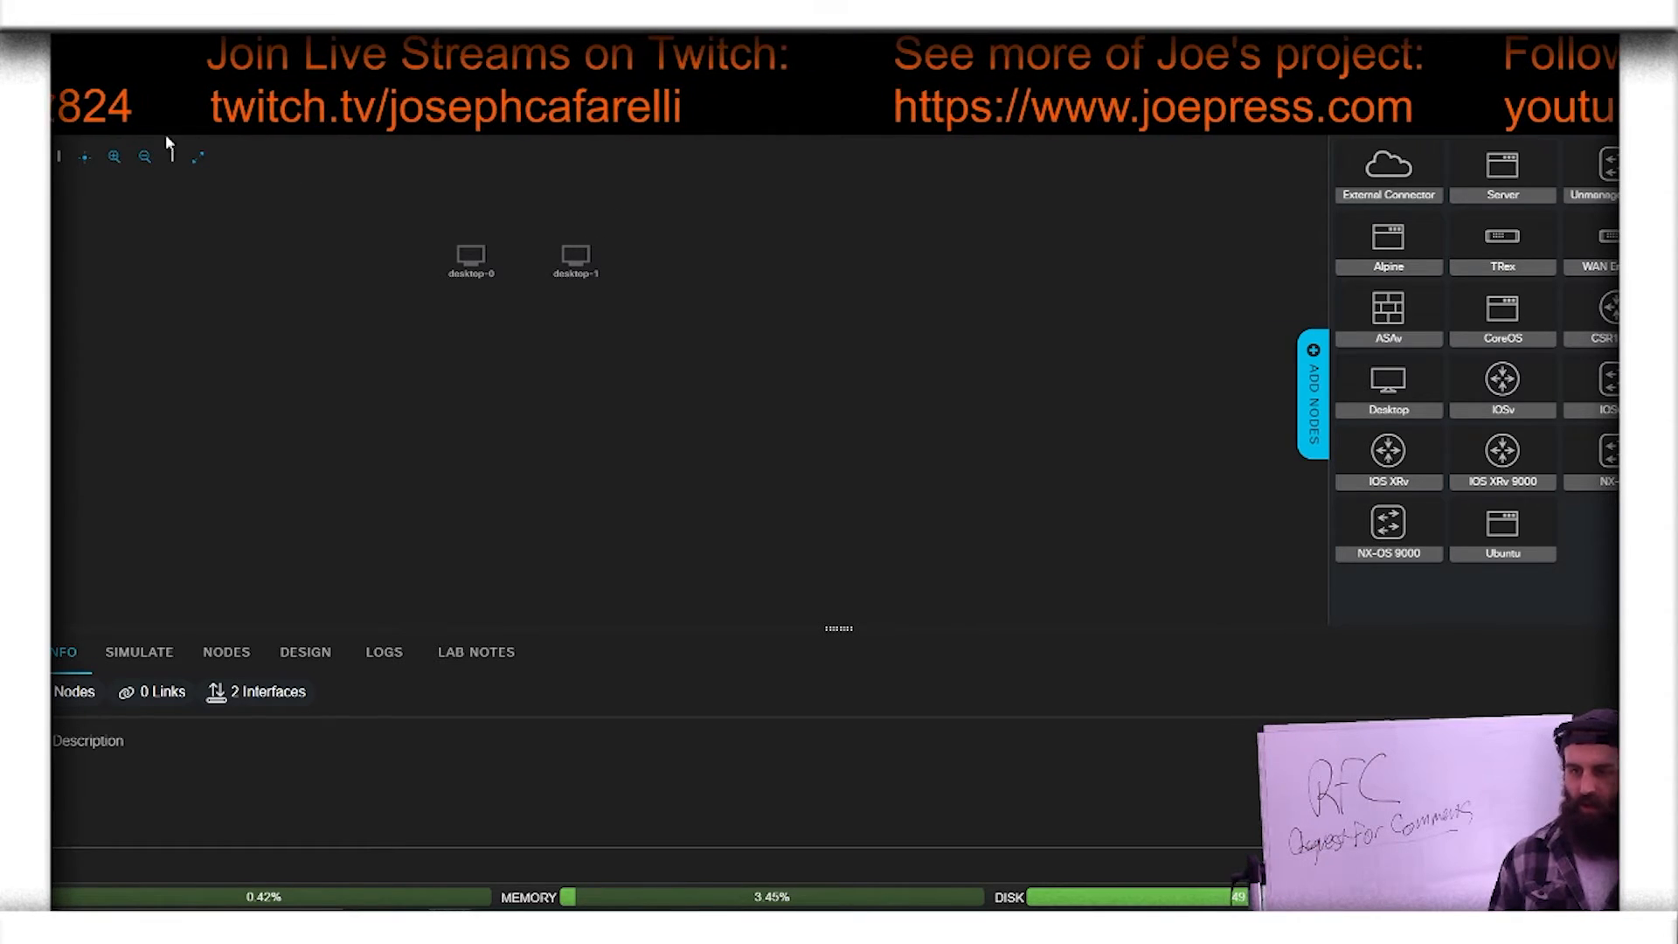
{"action": "left_click", "coordinate": [112, 162]}
{"action": "left_click", "coordinate": [112, 163]}
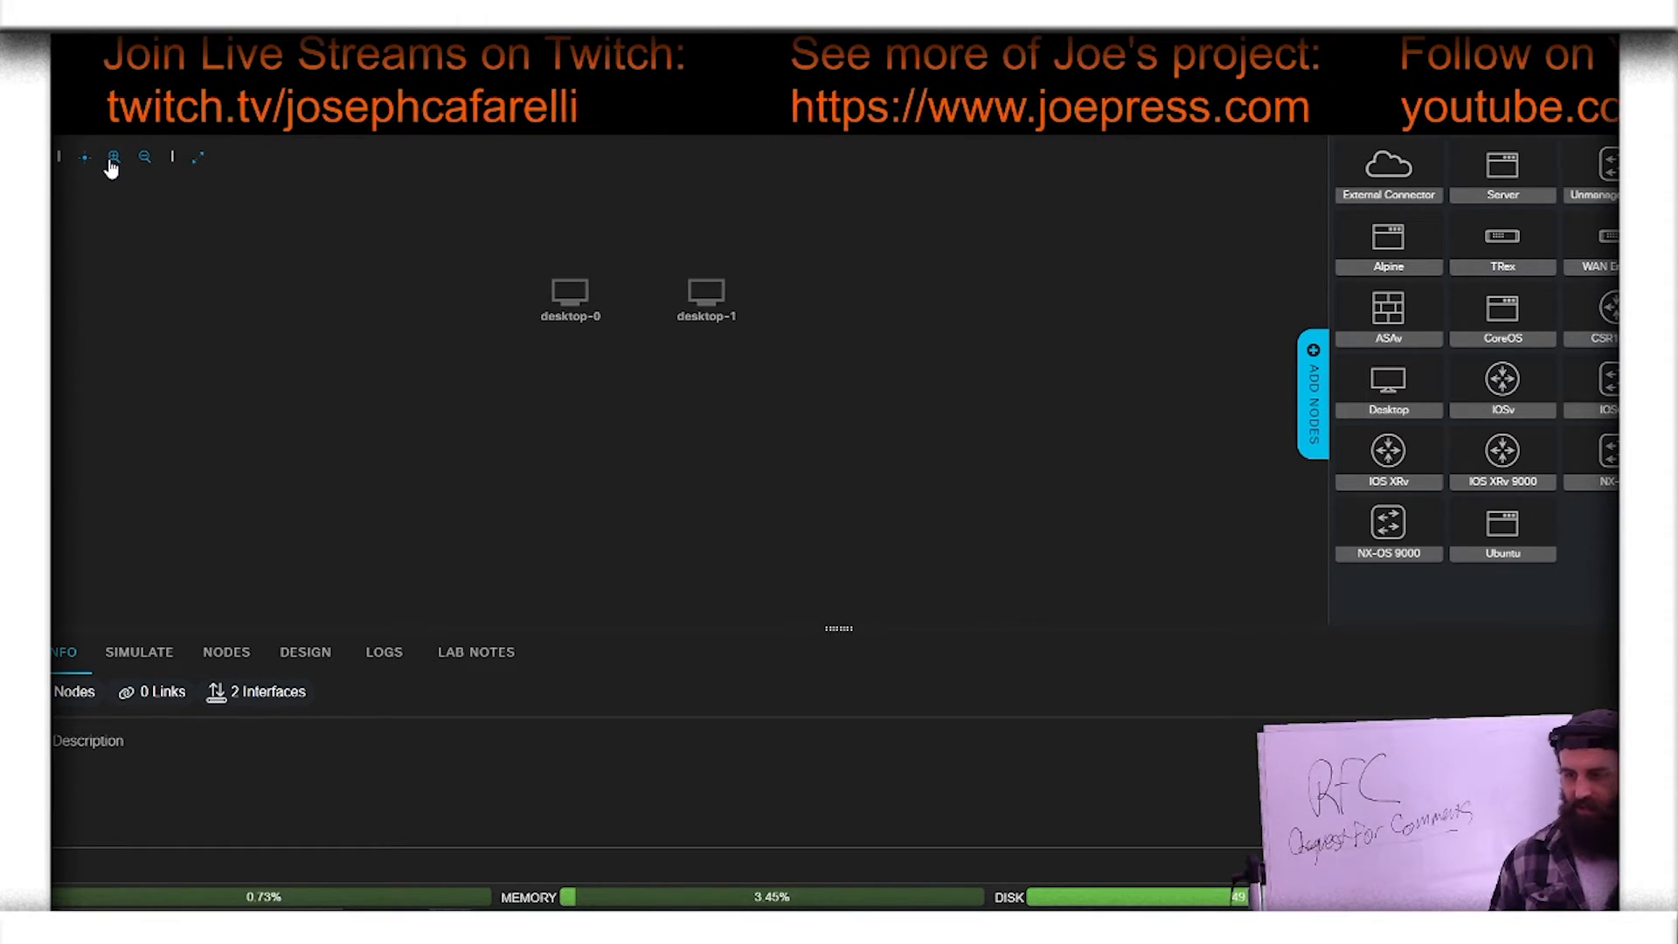
{"action": "left_click", "coordinate": [112, 163]}
{"action": "left_click", "coordinate": [112, 163]}
{"action": "left_click", "coordinate": [112, 164]}
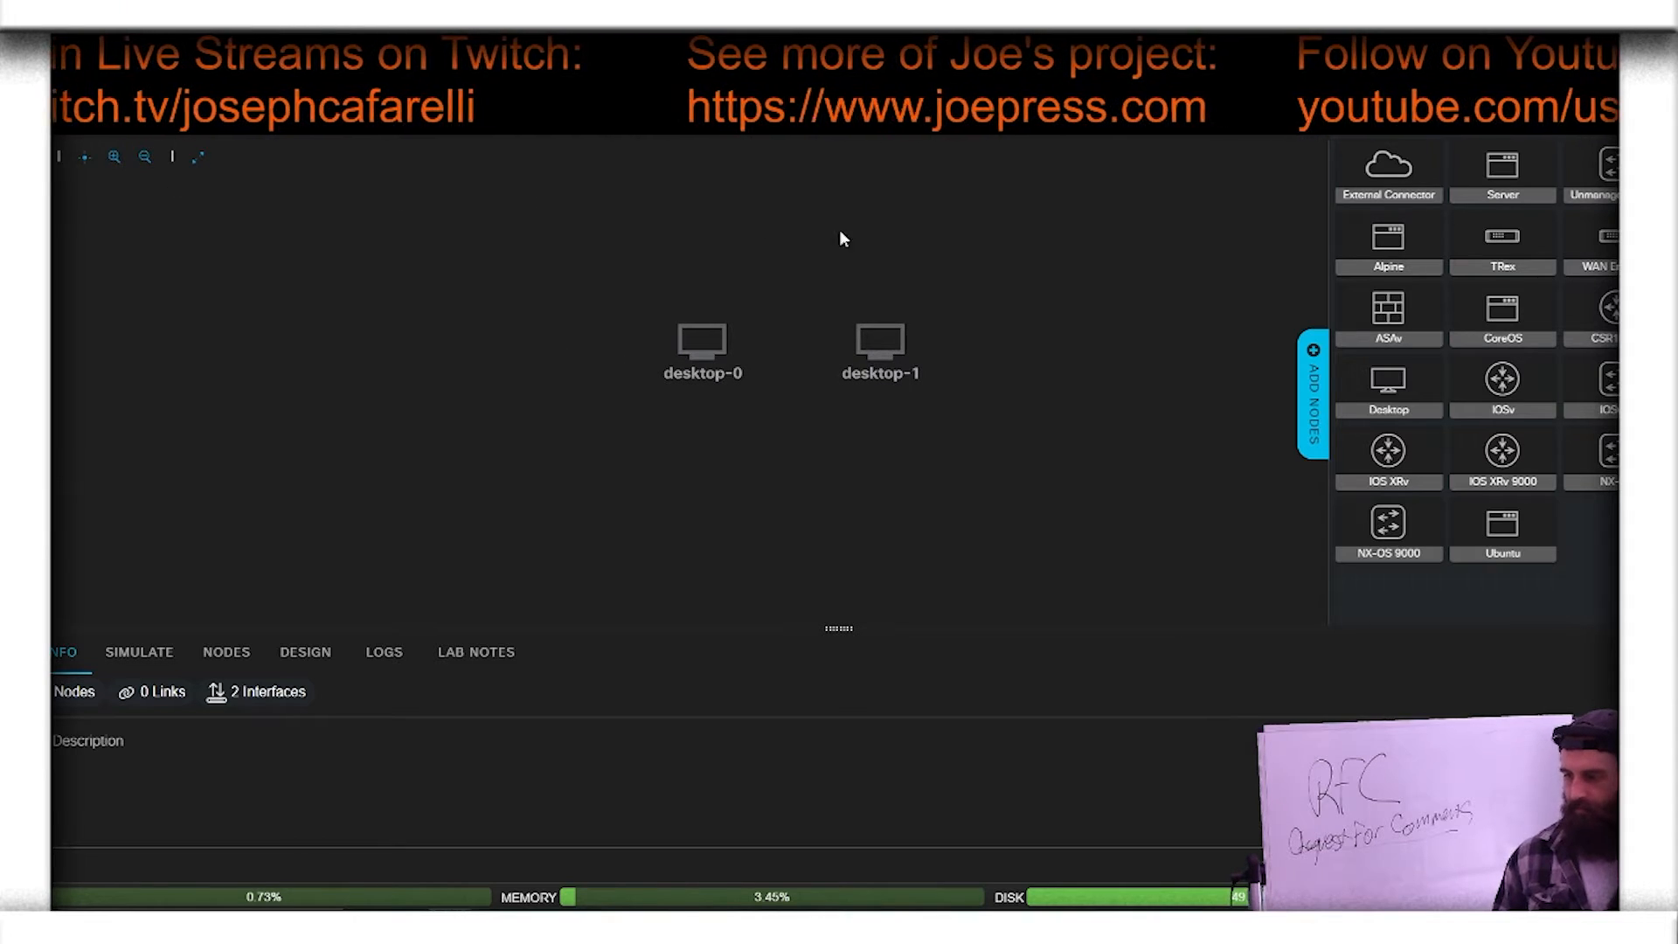
{"action": "left_click", "coordinate": [1313, 389]}
Step: Rename the desktop-0 node to BOB
{"action": "left_click", "coordinate": [699, 343]}
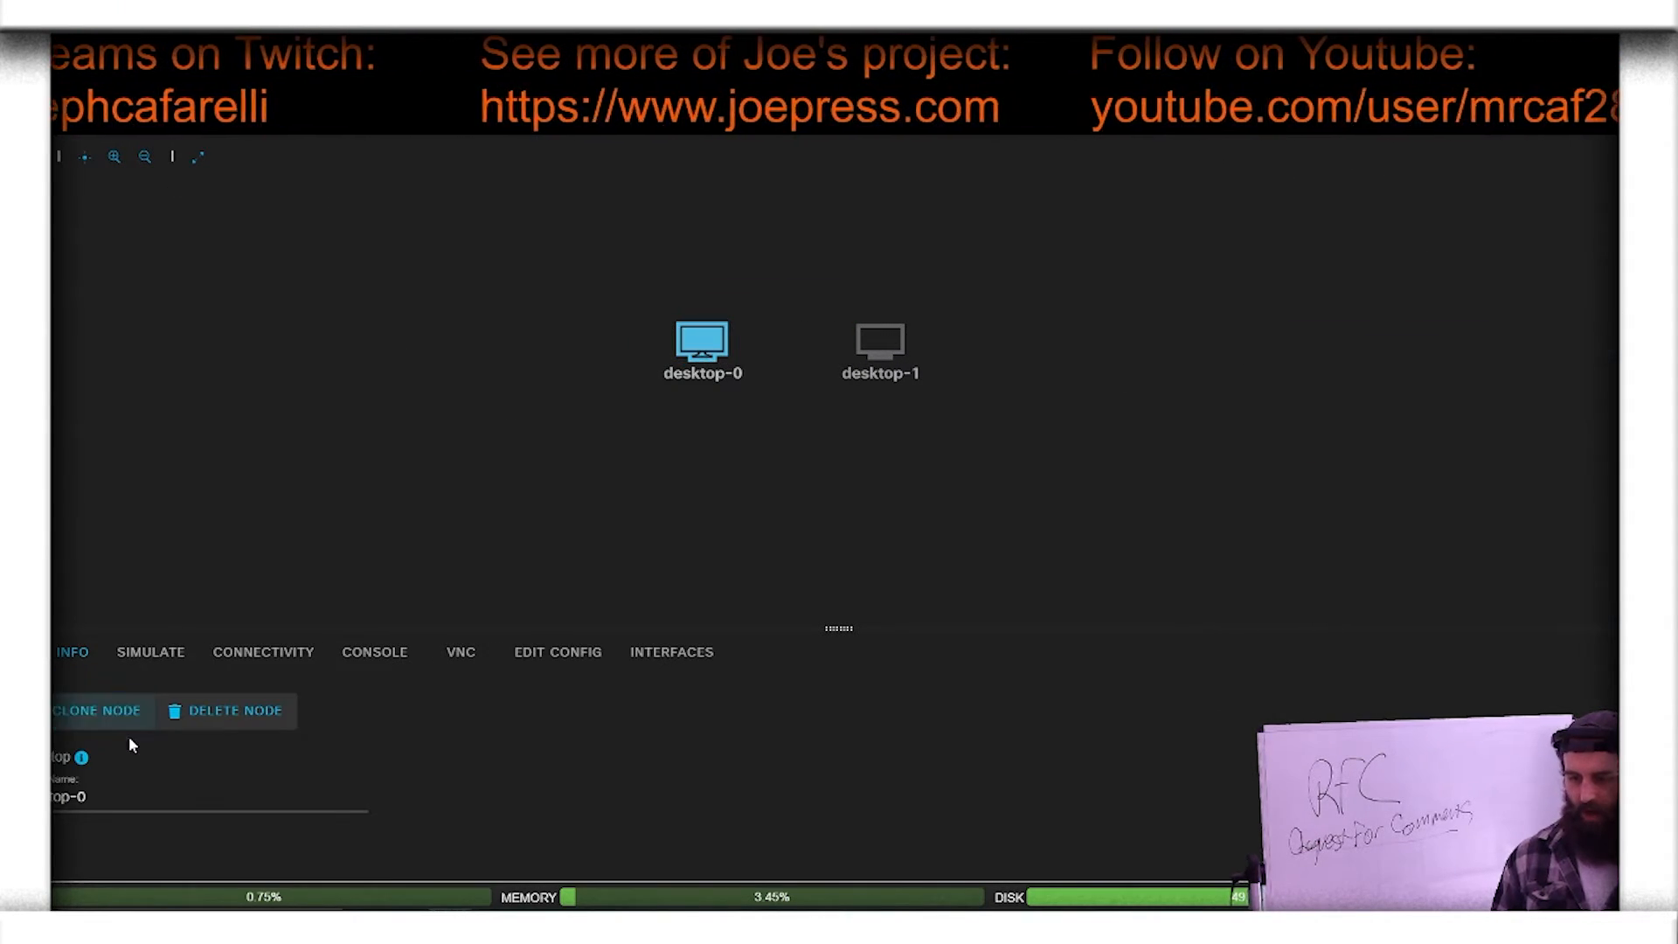
{"action": "triple_click", "coordinate": [96, 797]}
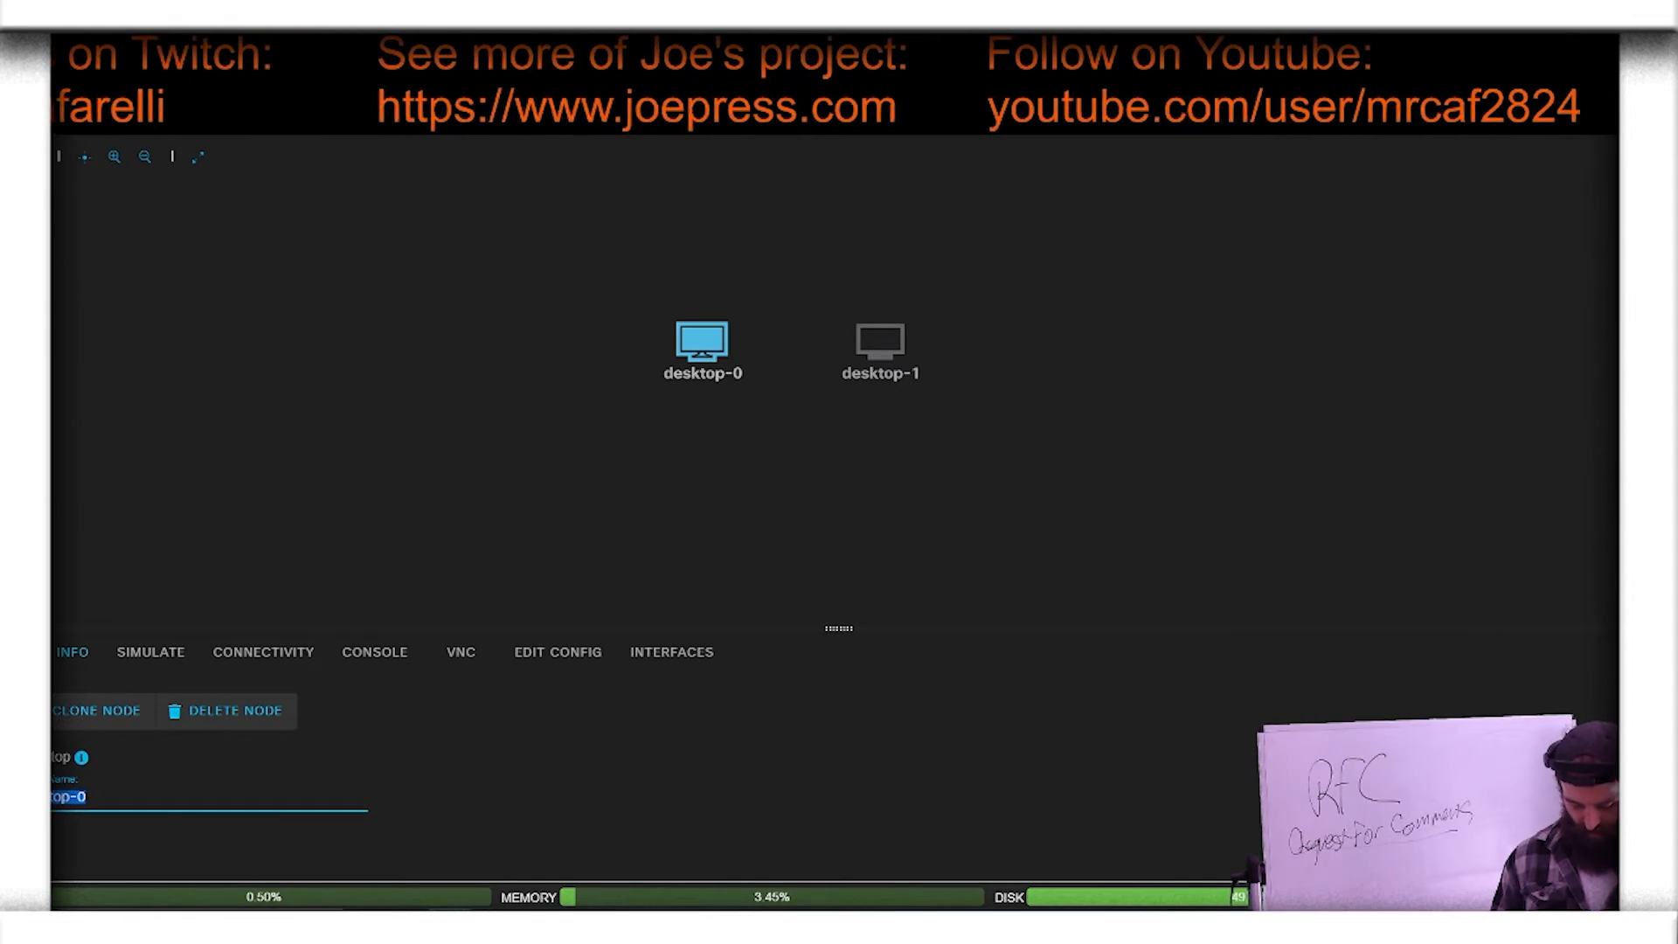
{"action": "key", "text": "BackSpace"}
{"action": "type", "text": "BOB"}
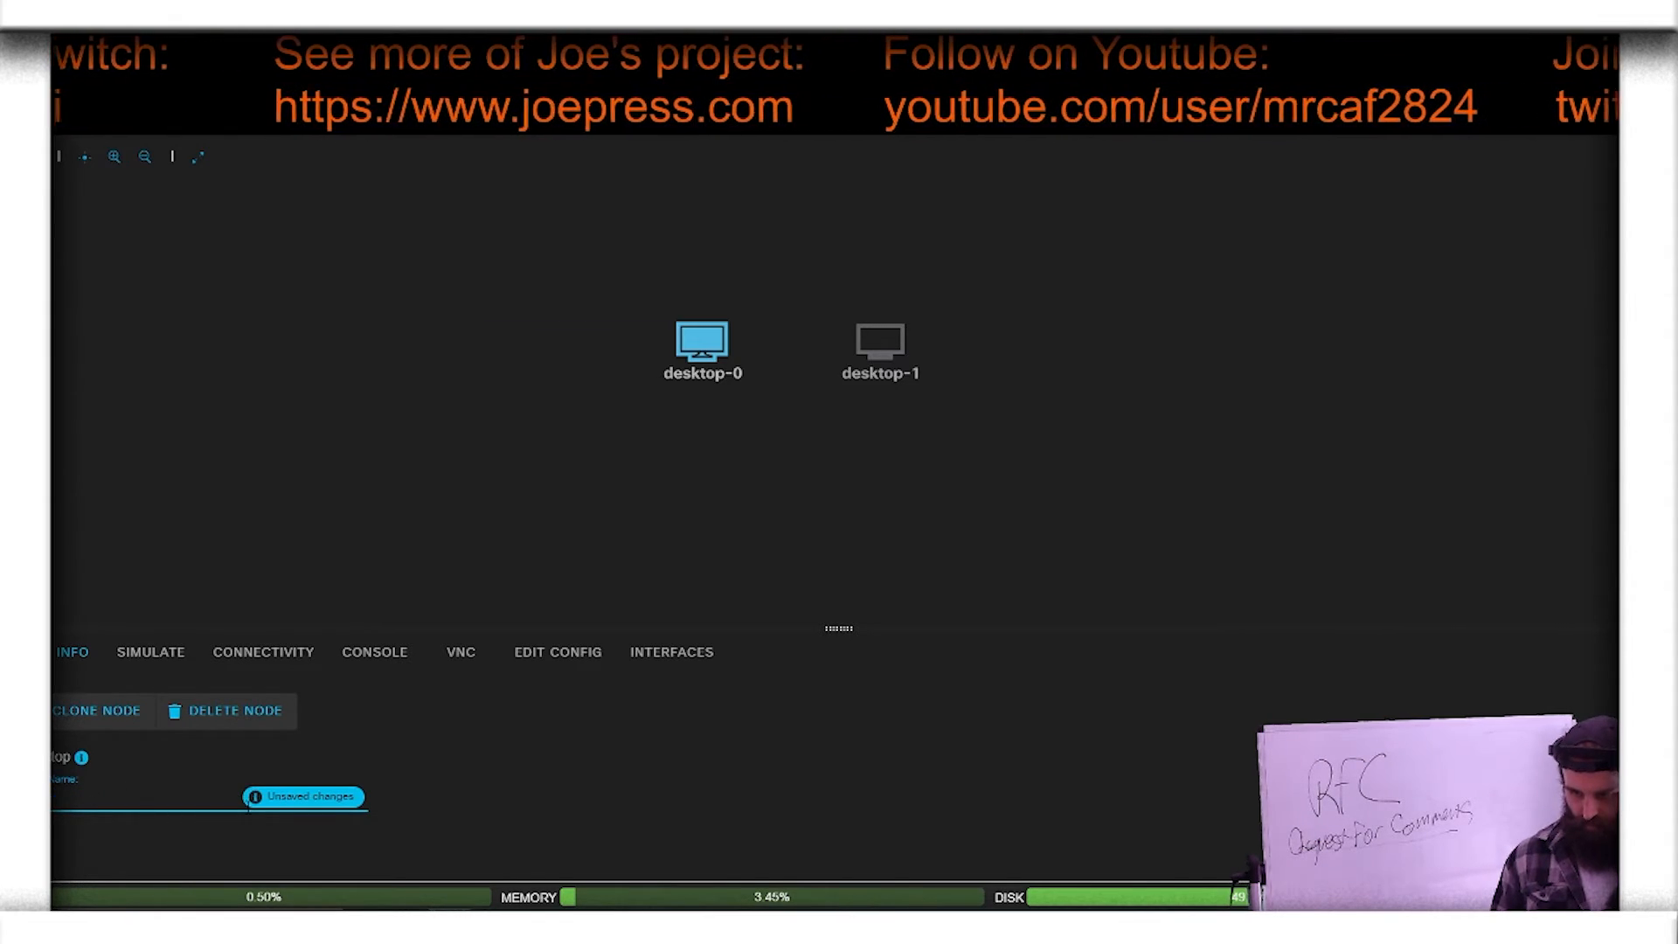
{"action": "key", "text": "Return"}
Step: Rename the desktop-1 node to Larry
{"action": "left_click", "coordinate": [881, 367]}
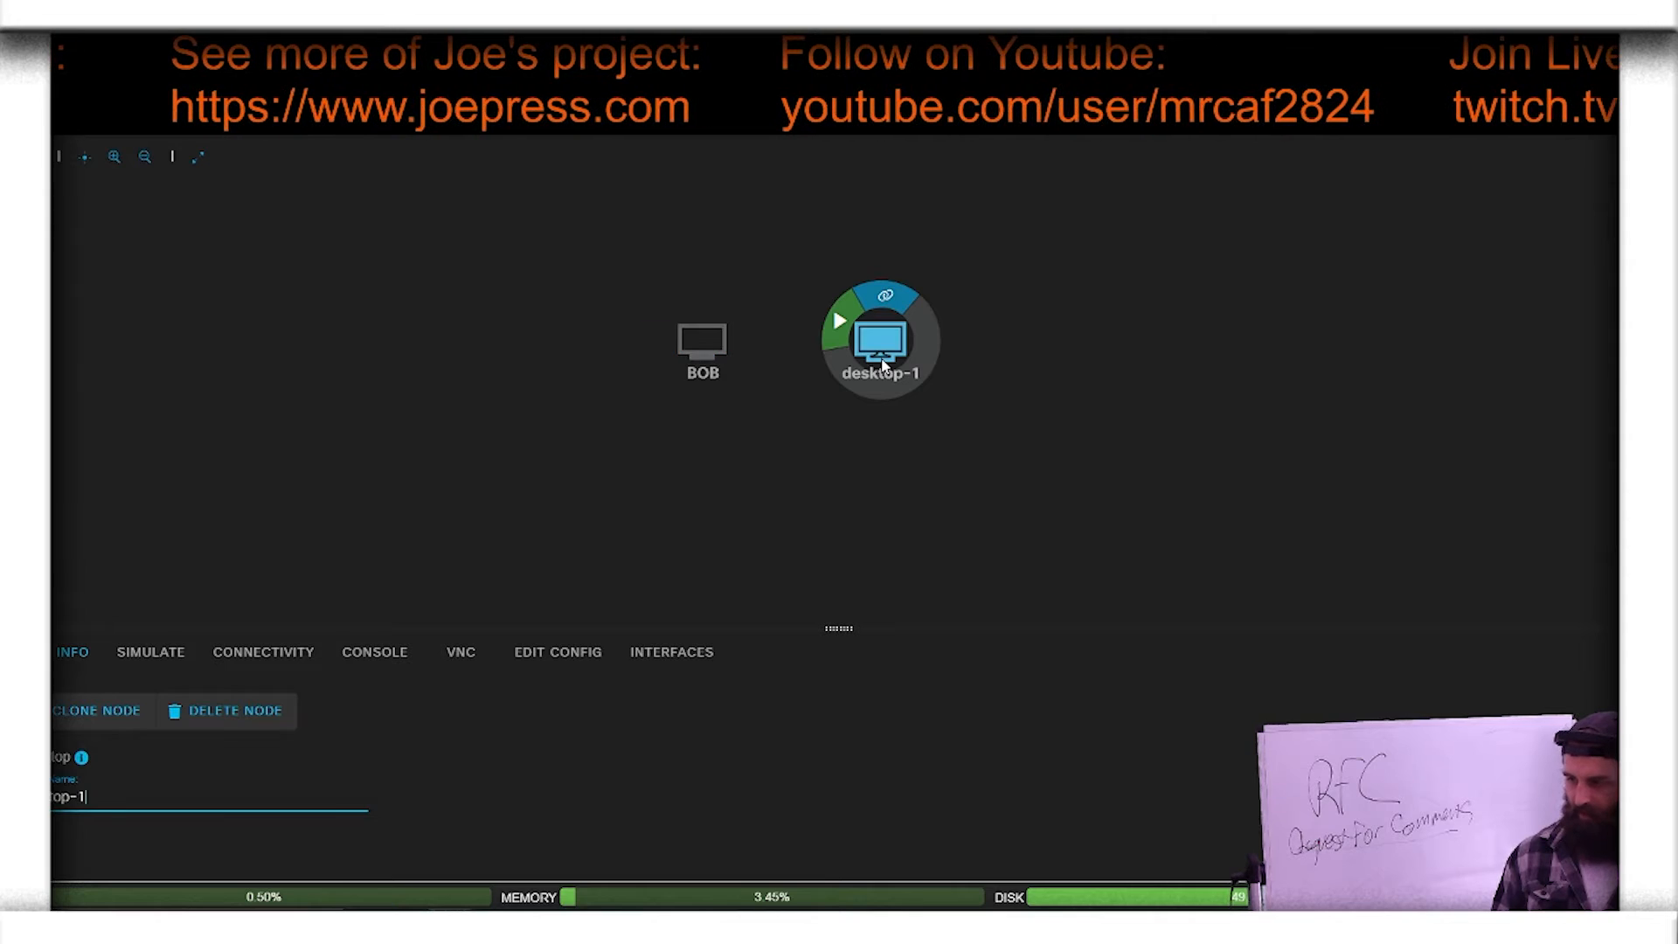
{"action": "key", "text": "ctrl+a"}
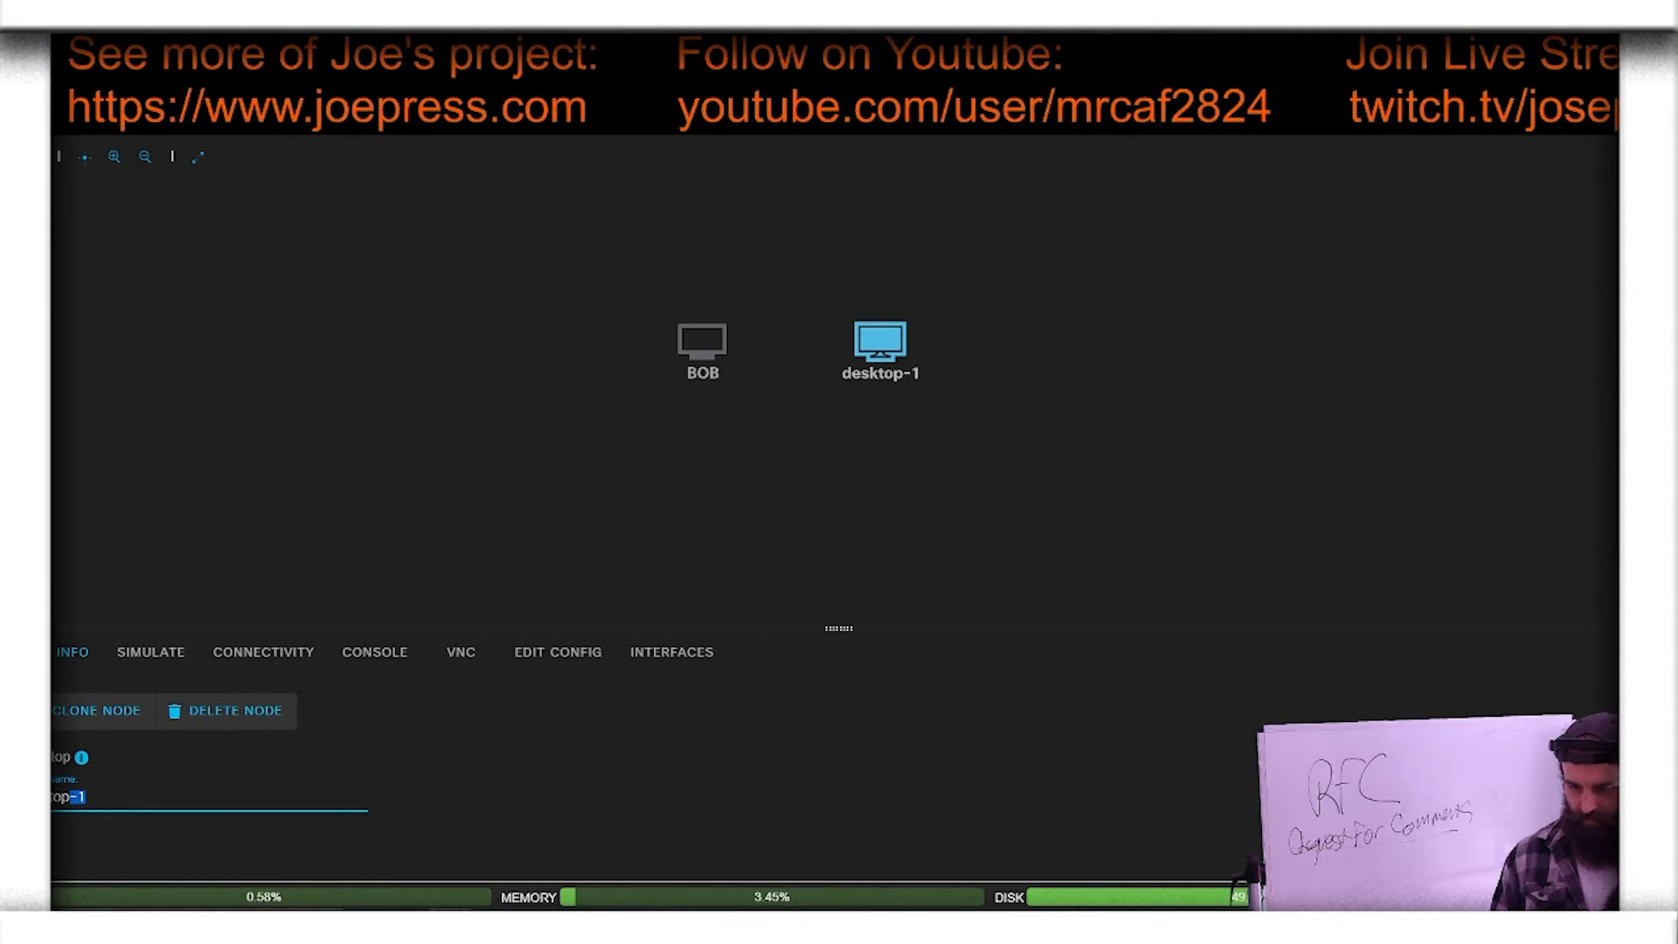
{"action": "key", "text": "BackSpace"}
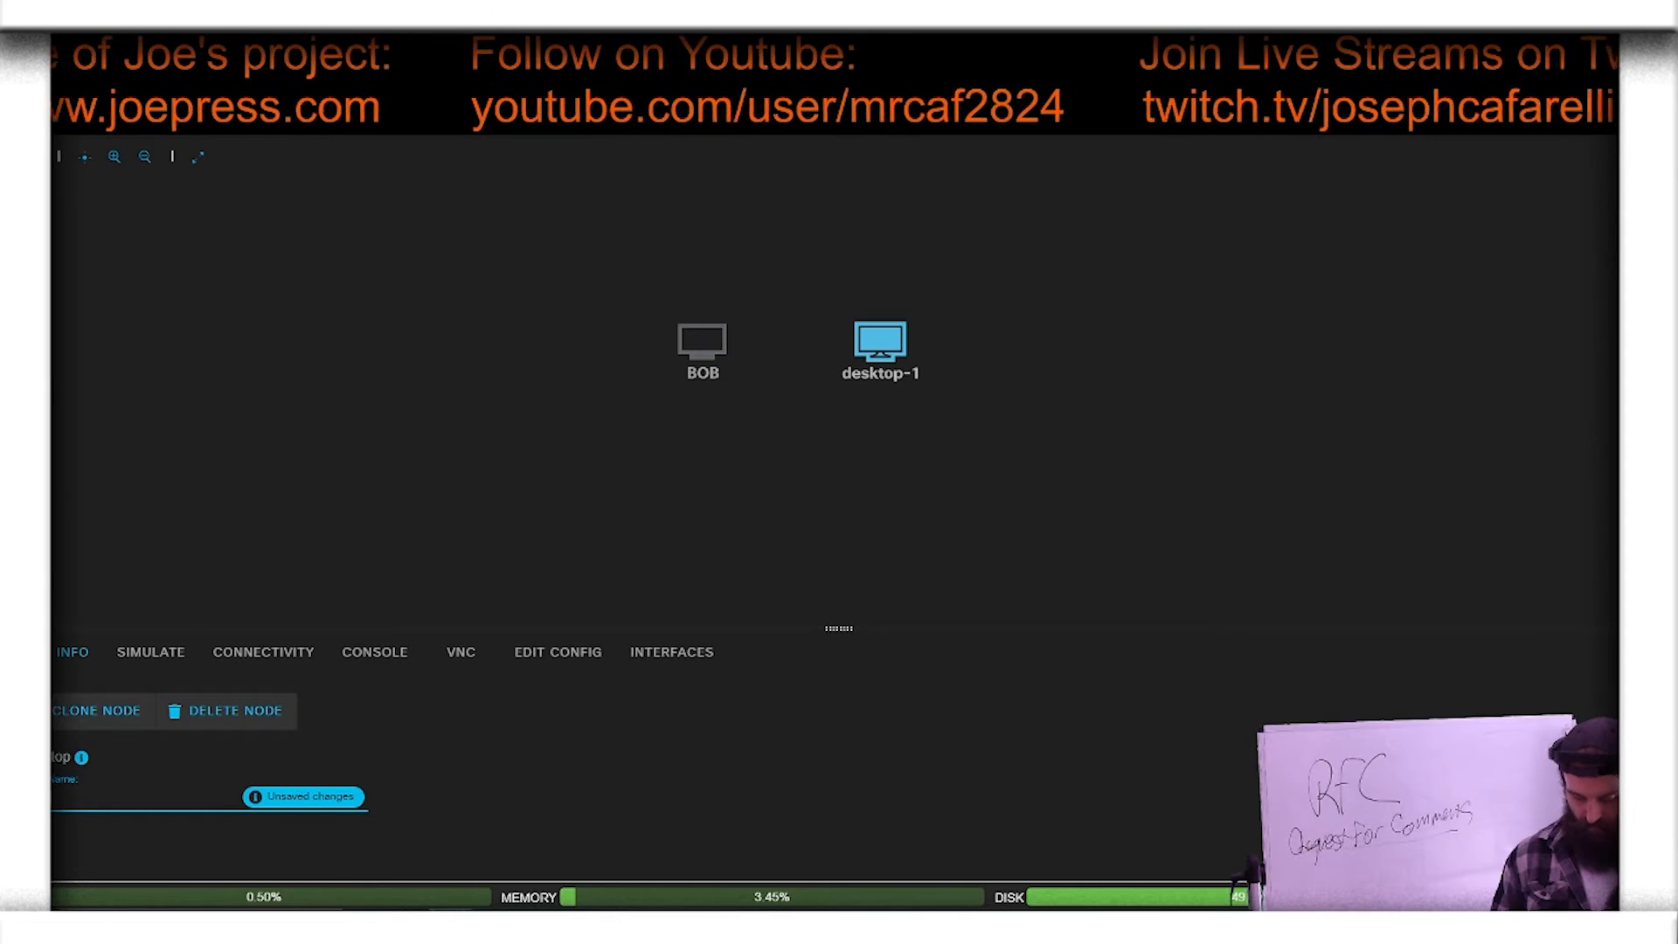
{"action": "left_click", "coordinate": [341, 797]}
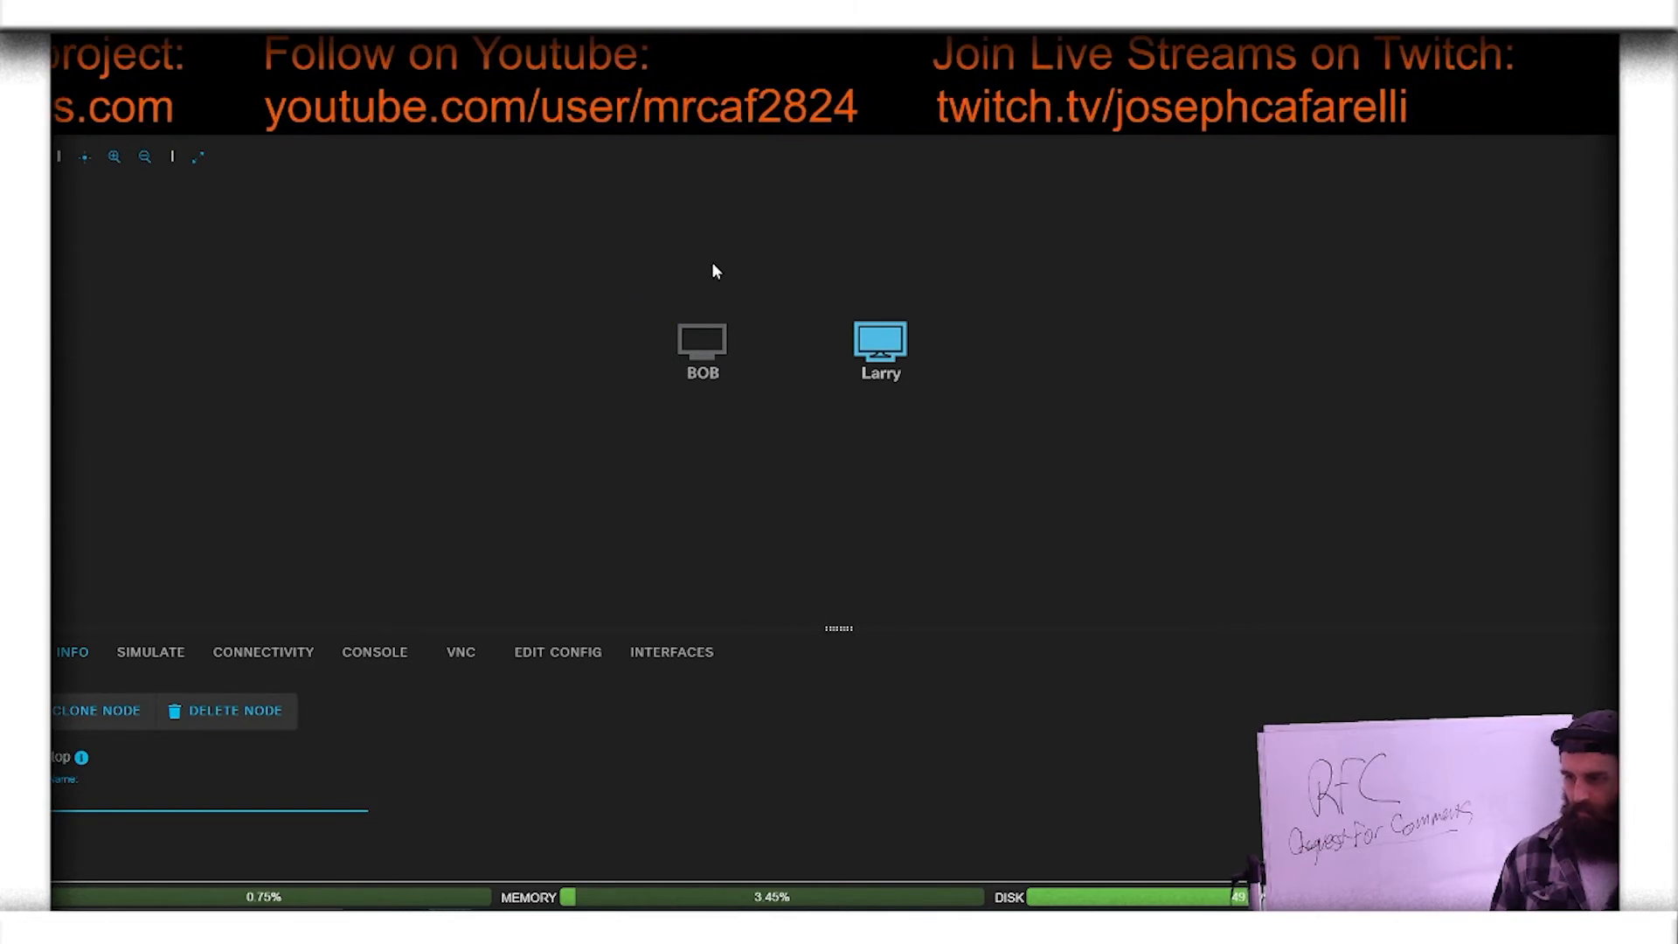
Step: Create a link between BOB's eth0 interface and Larry's eth0 interface
{"action": "left_click", "coordinate": [718, 313]}
{"action": "left_click", "coordinate": [880, 342]}
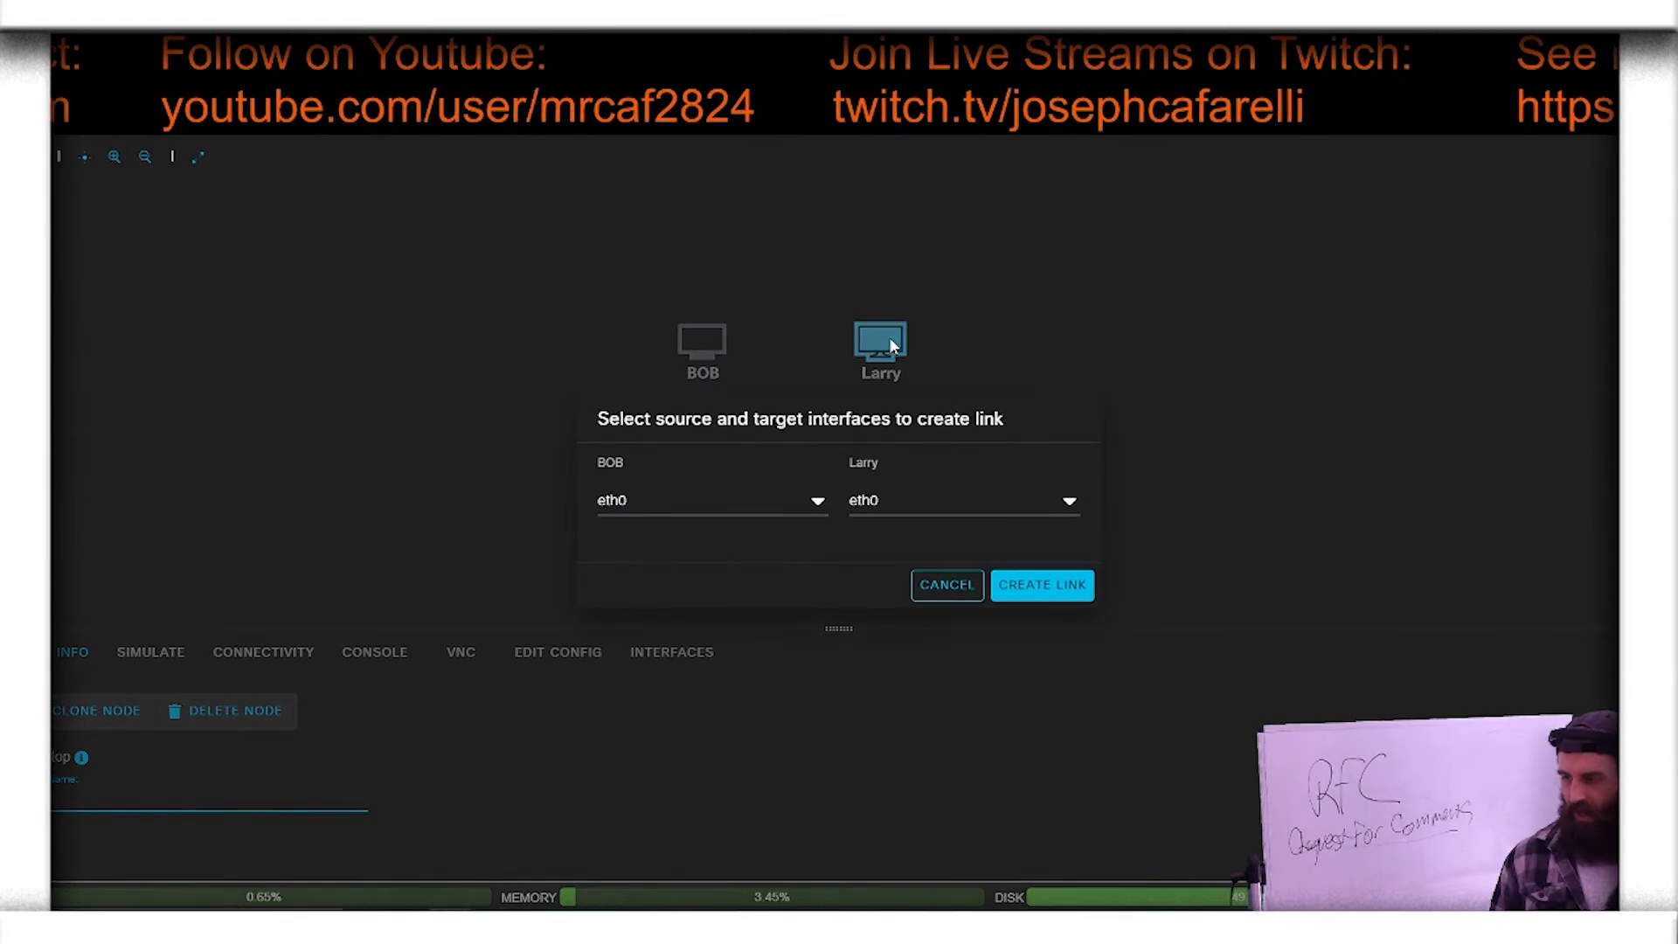
{"action": "left_click", "coordinate": [1042, 583]}
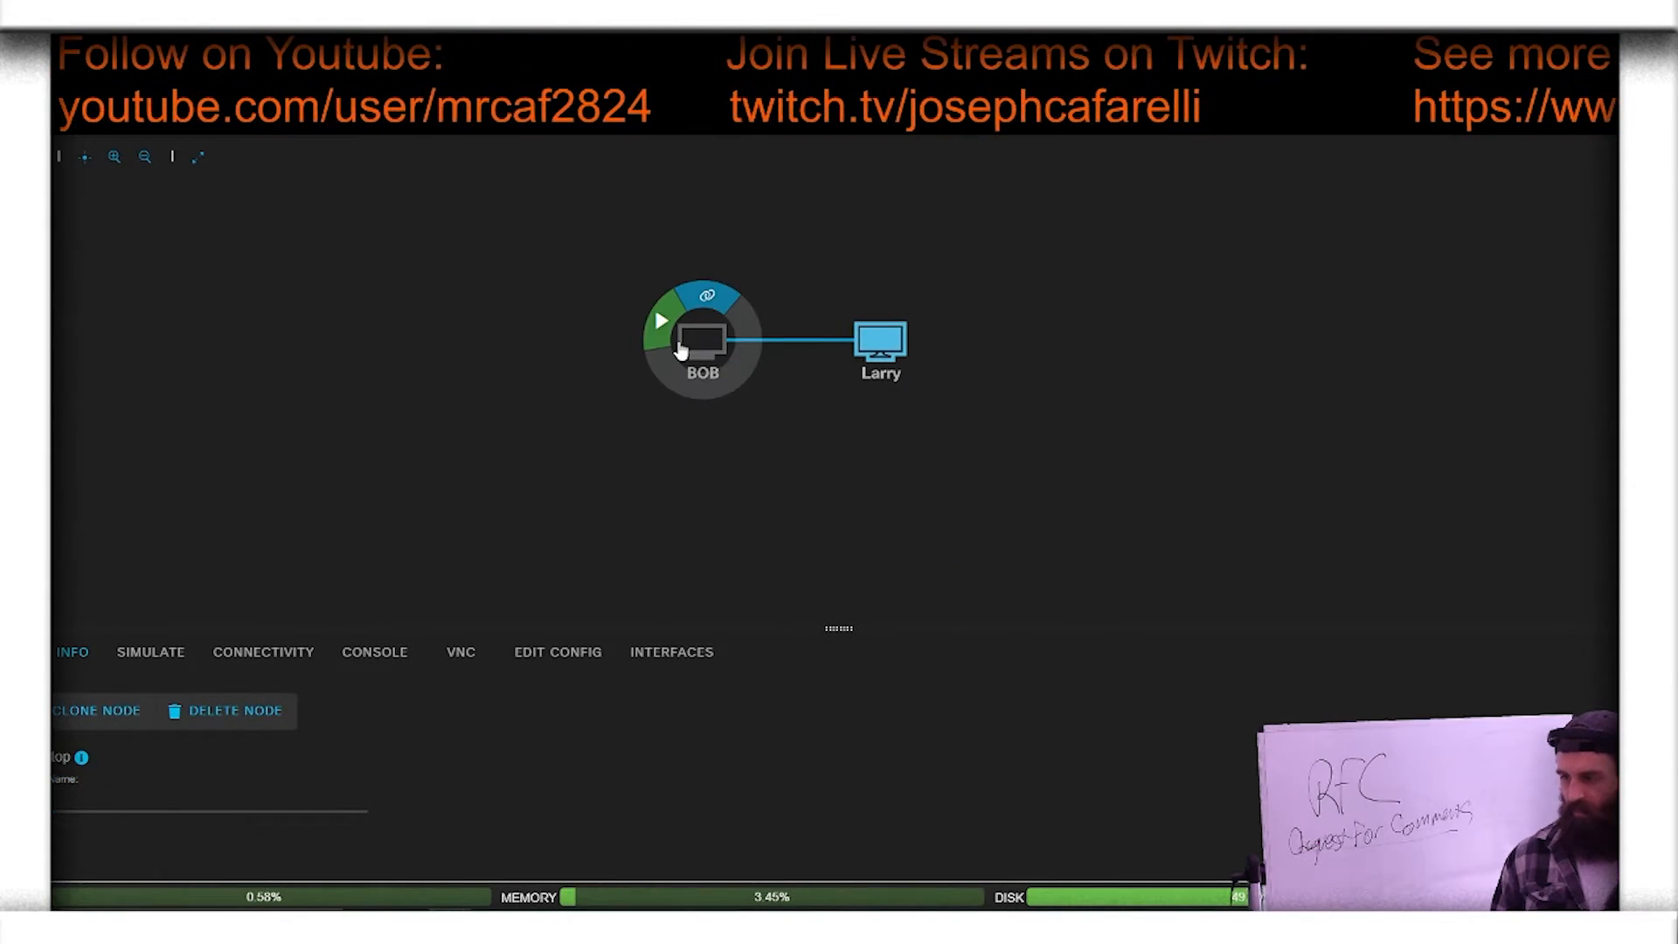
Step: Start both the BOB and Larry nodes
{"action": "left_click", "coordinate": [662, 344]}
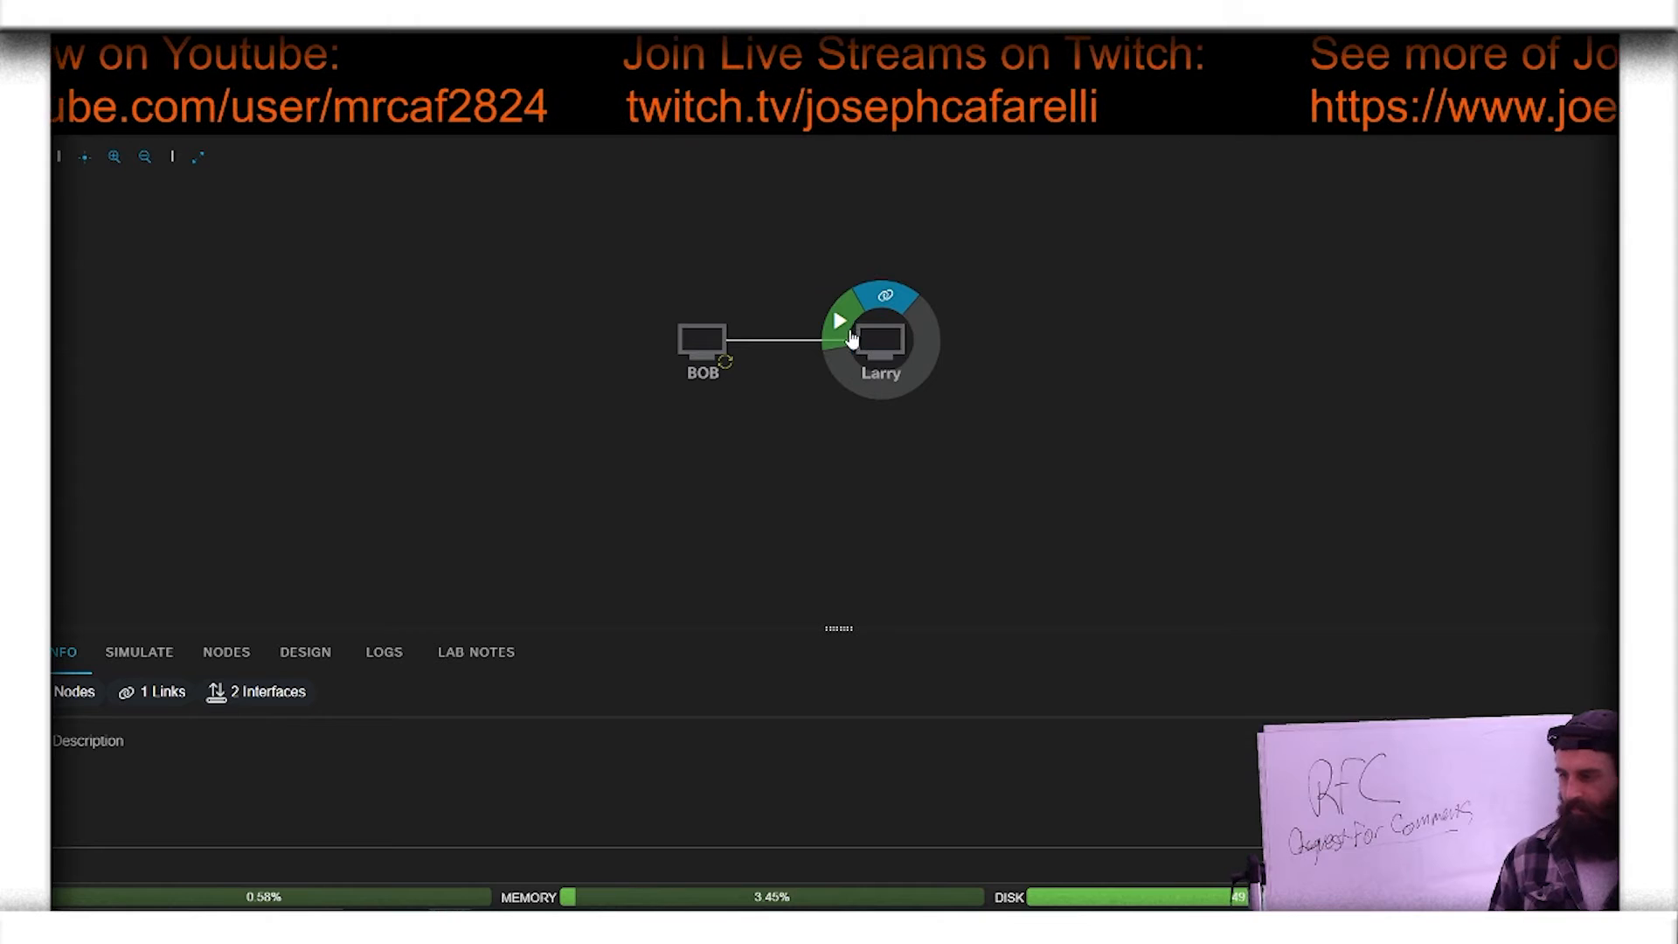
{"action": "left_click", "coordinate": [840, 323]}
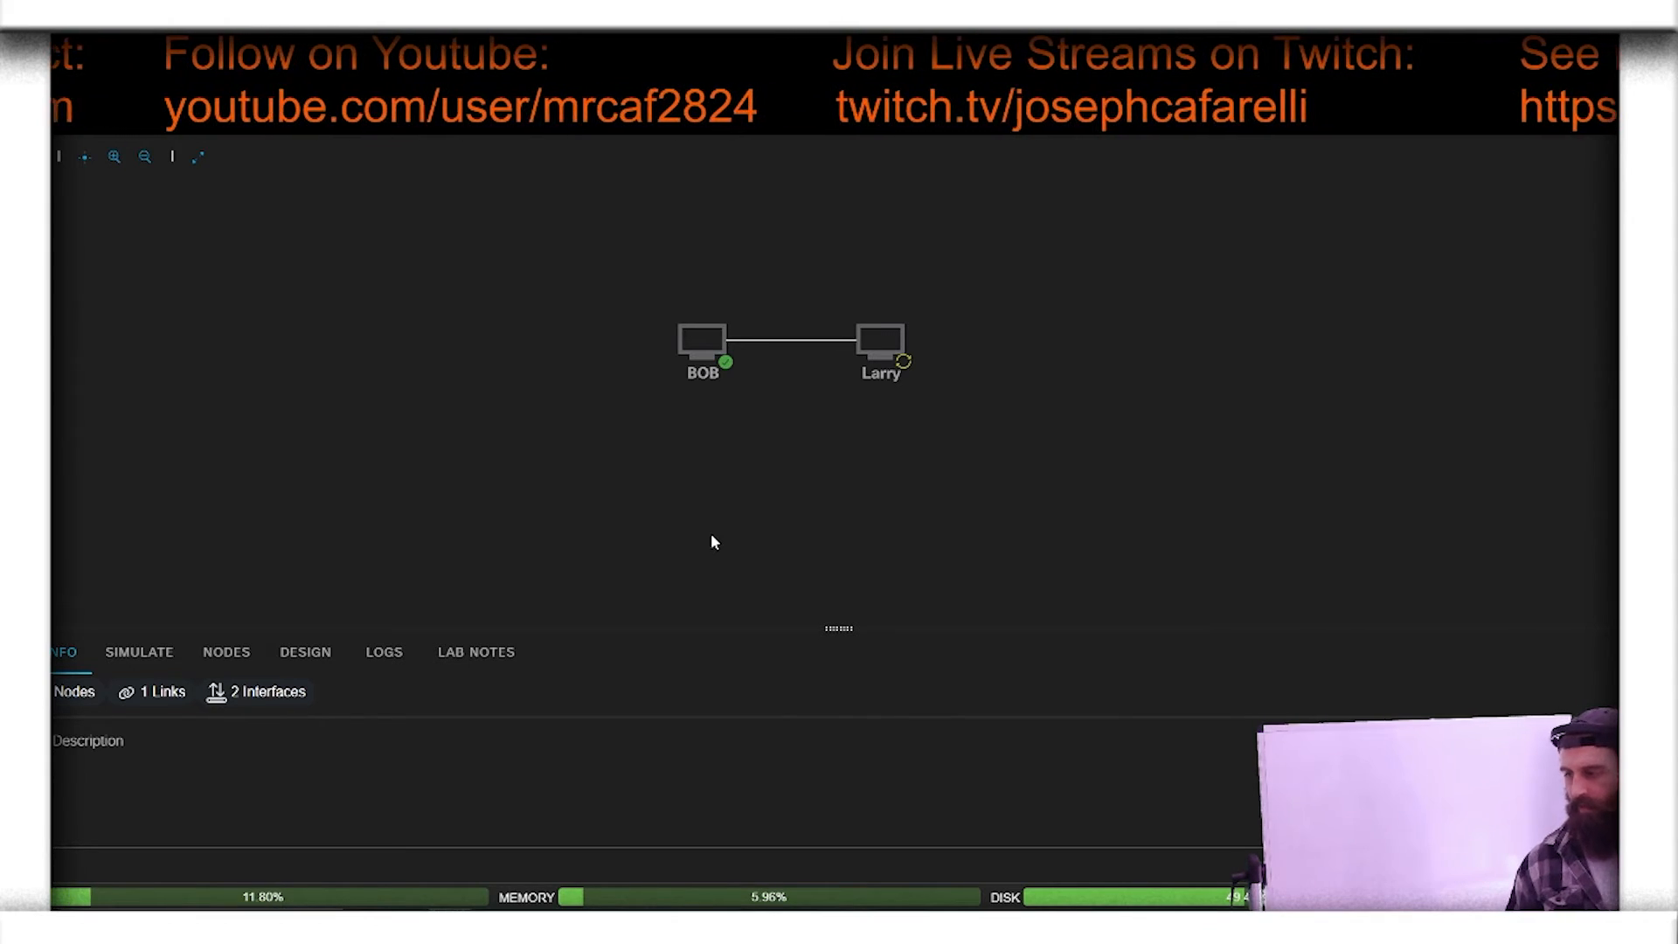
{"action": "left_click", "coordinate": [718, 350]}
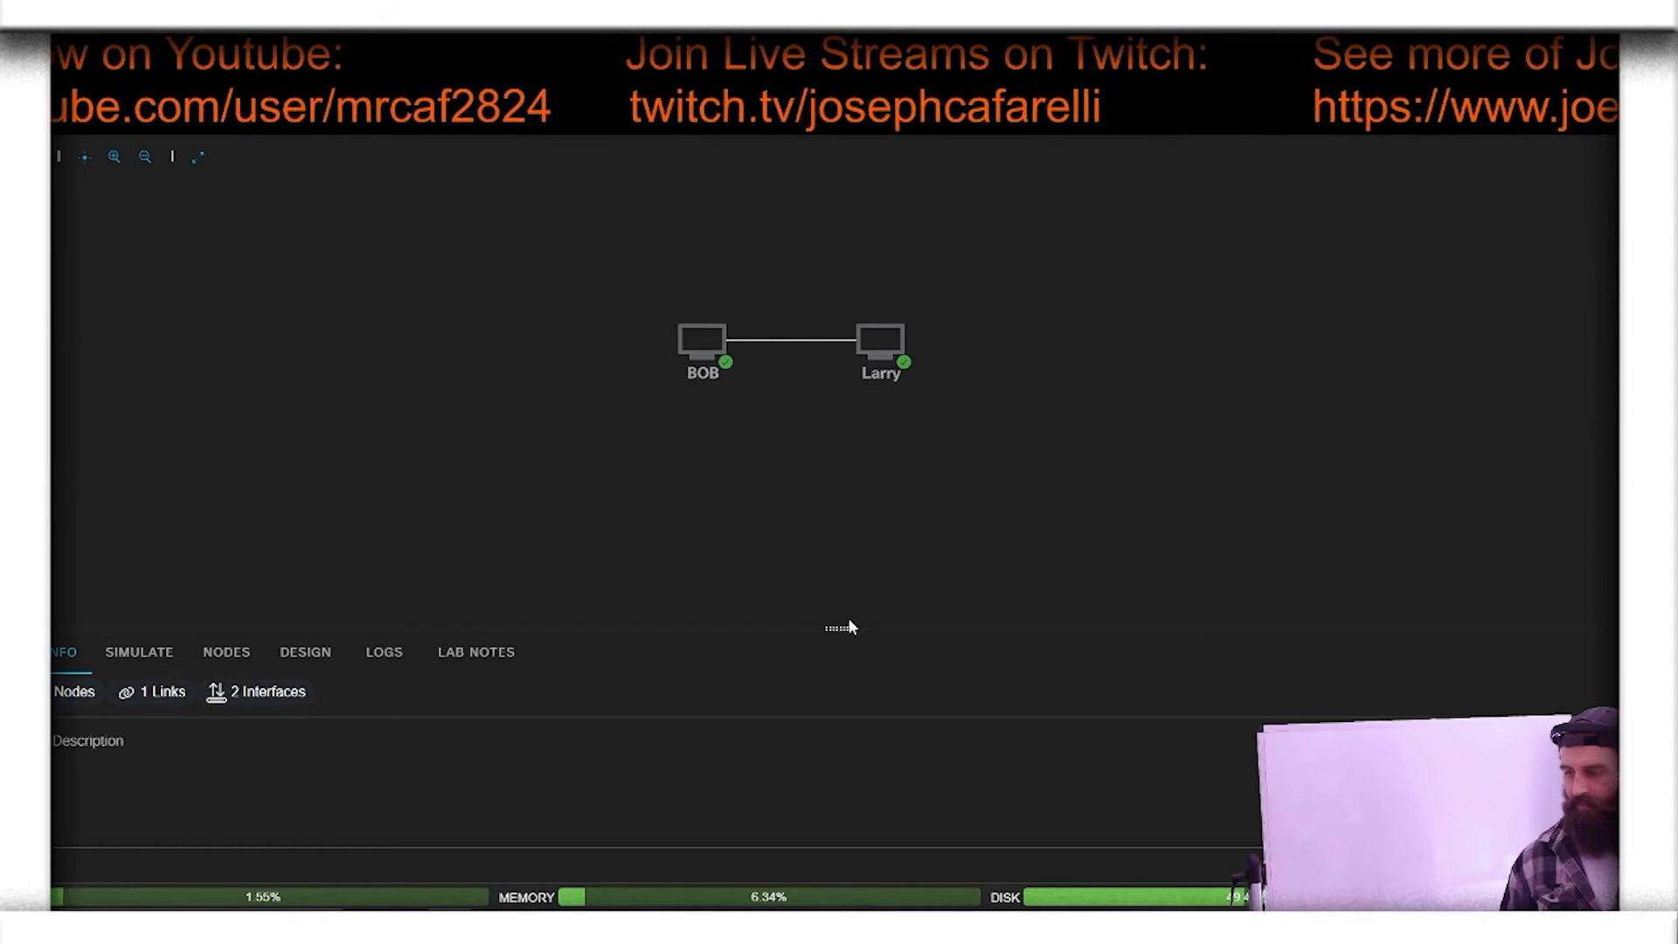
Step: Open BOB's console in an enlarged lower pane and log in as cisco with the account password
{"action": "left_click_drag", "start_coordinate": [837, 627], "coordinate": [837, 515]}
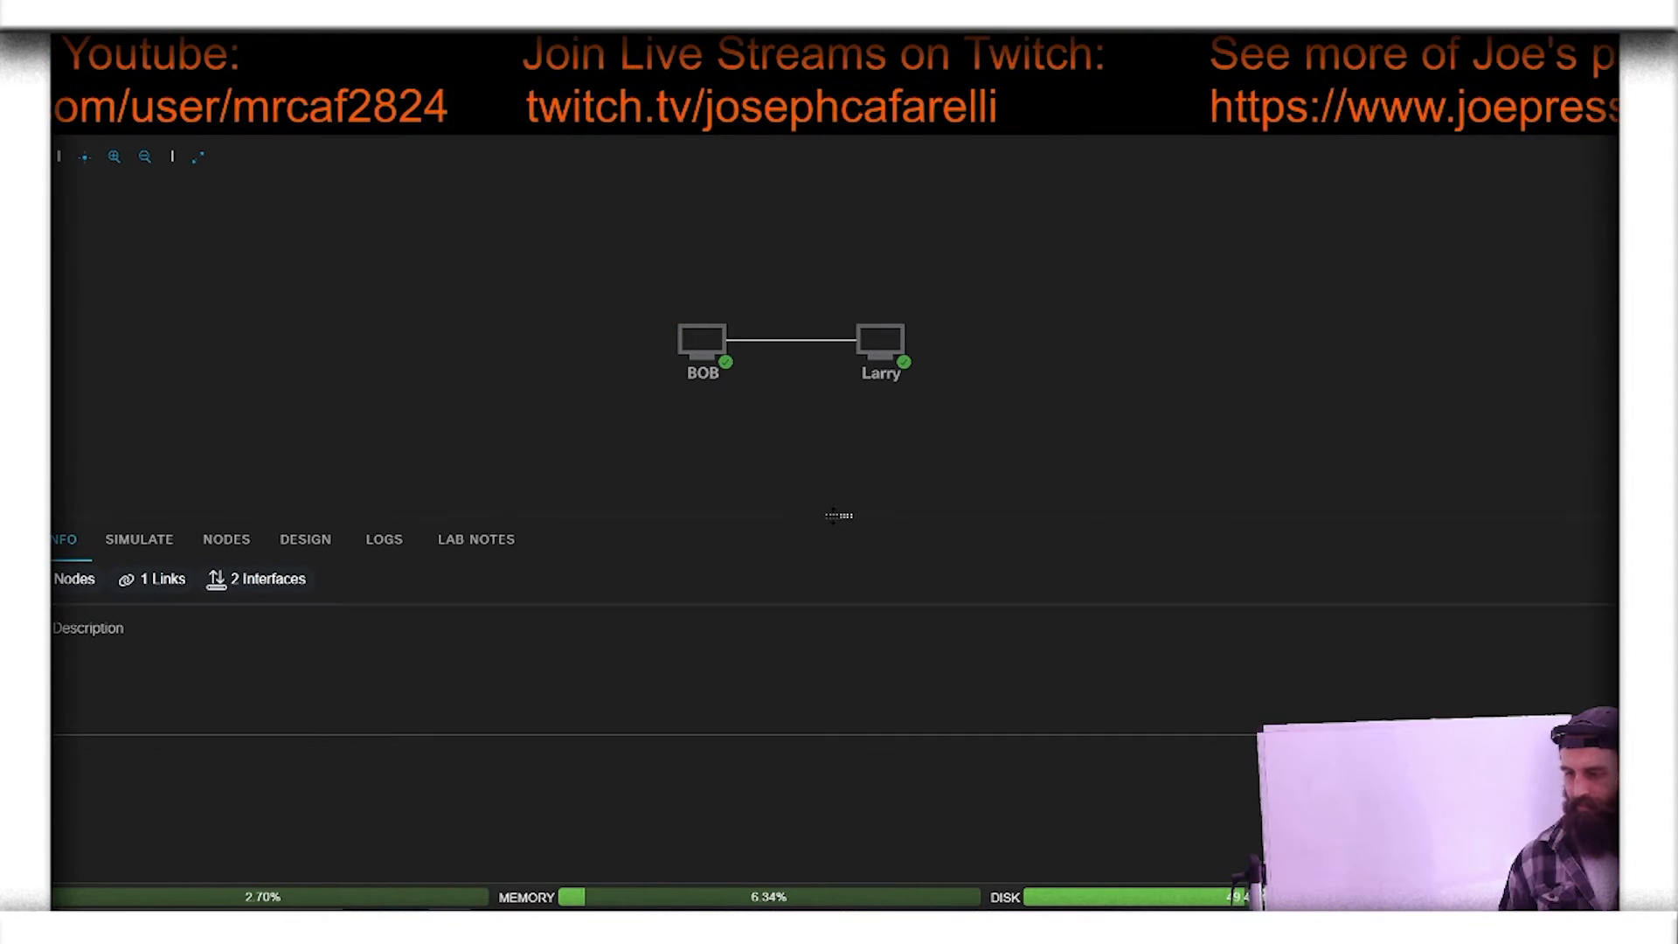
{"action": "left_click", "coordinate": [701, 341]}
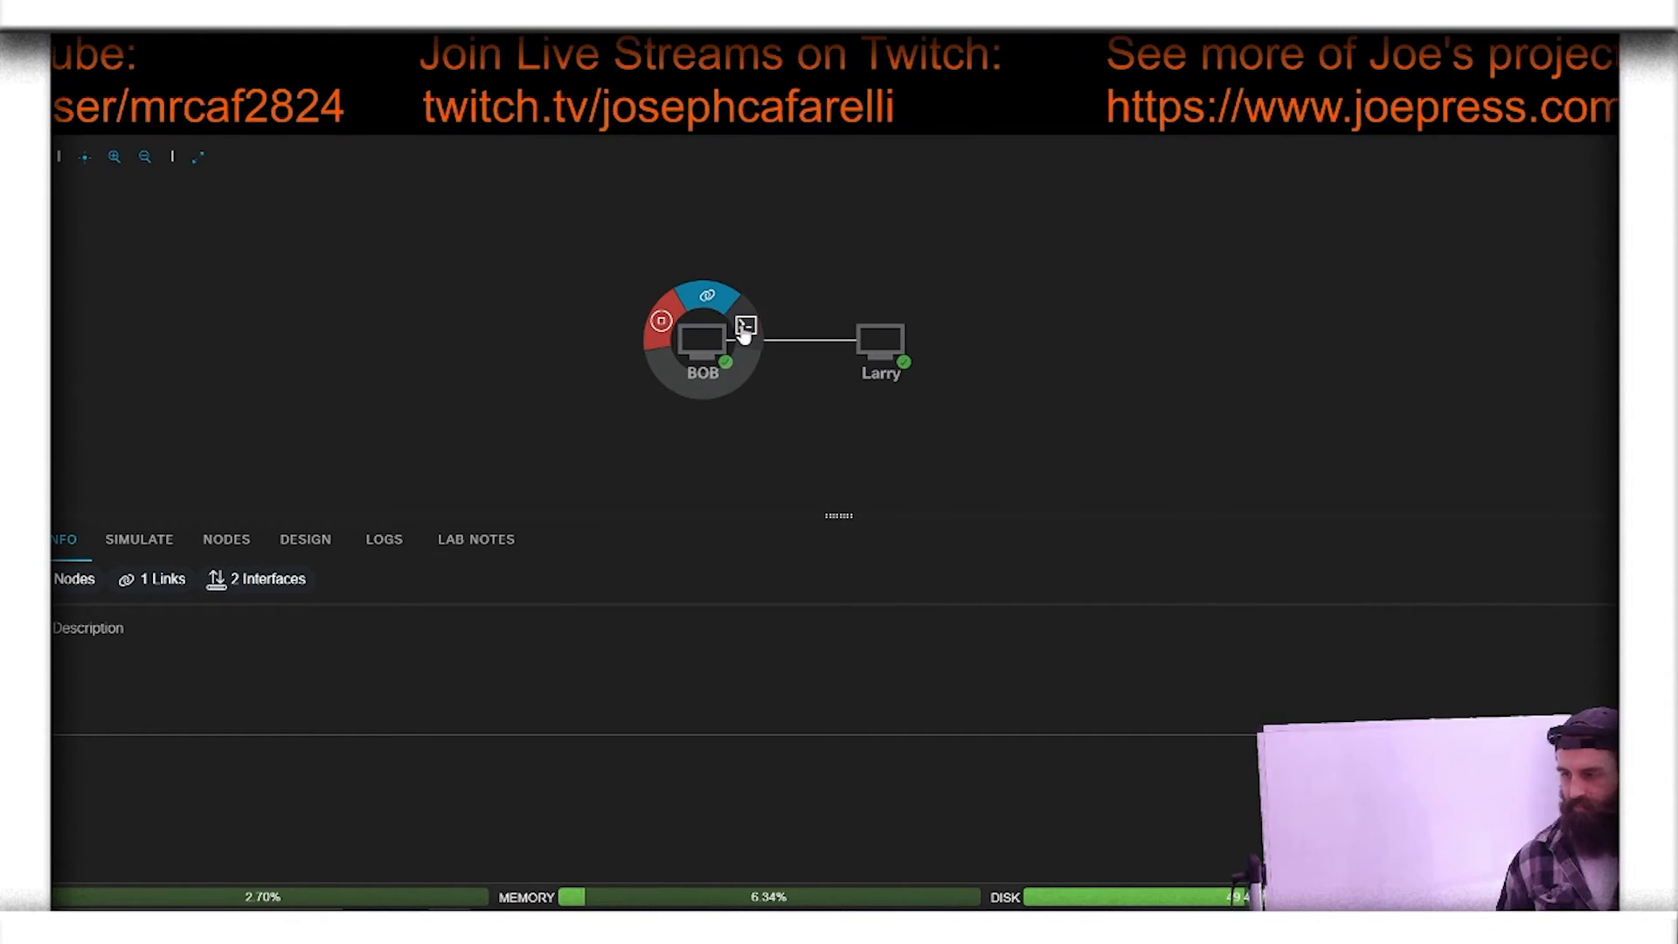
{"action": "left_click", "coordinate": [746, 327]}
{"action": "left_click", "coordinate": [730, 738]}
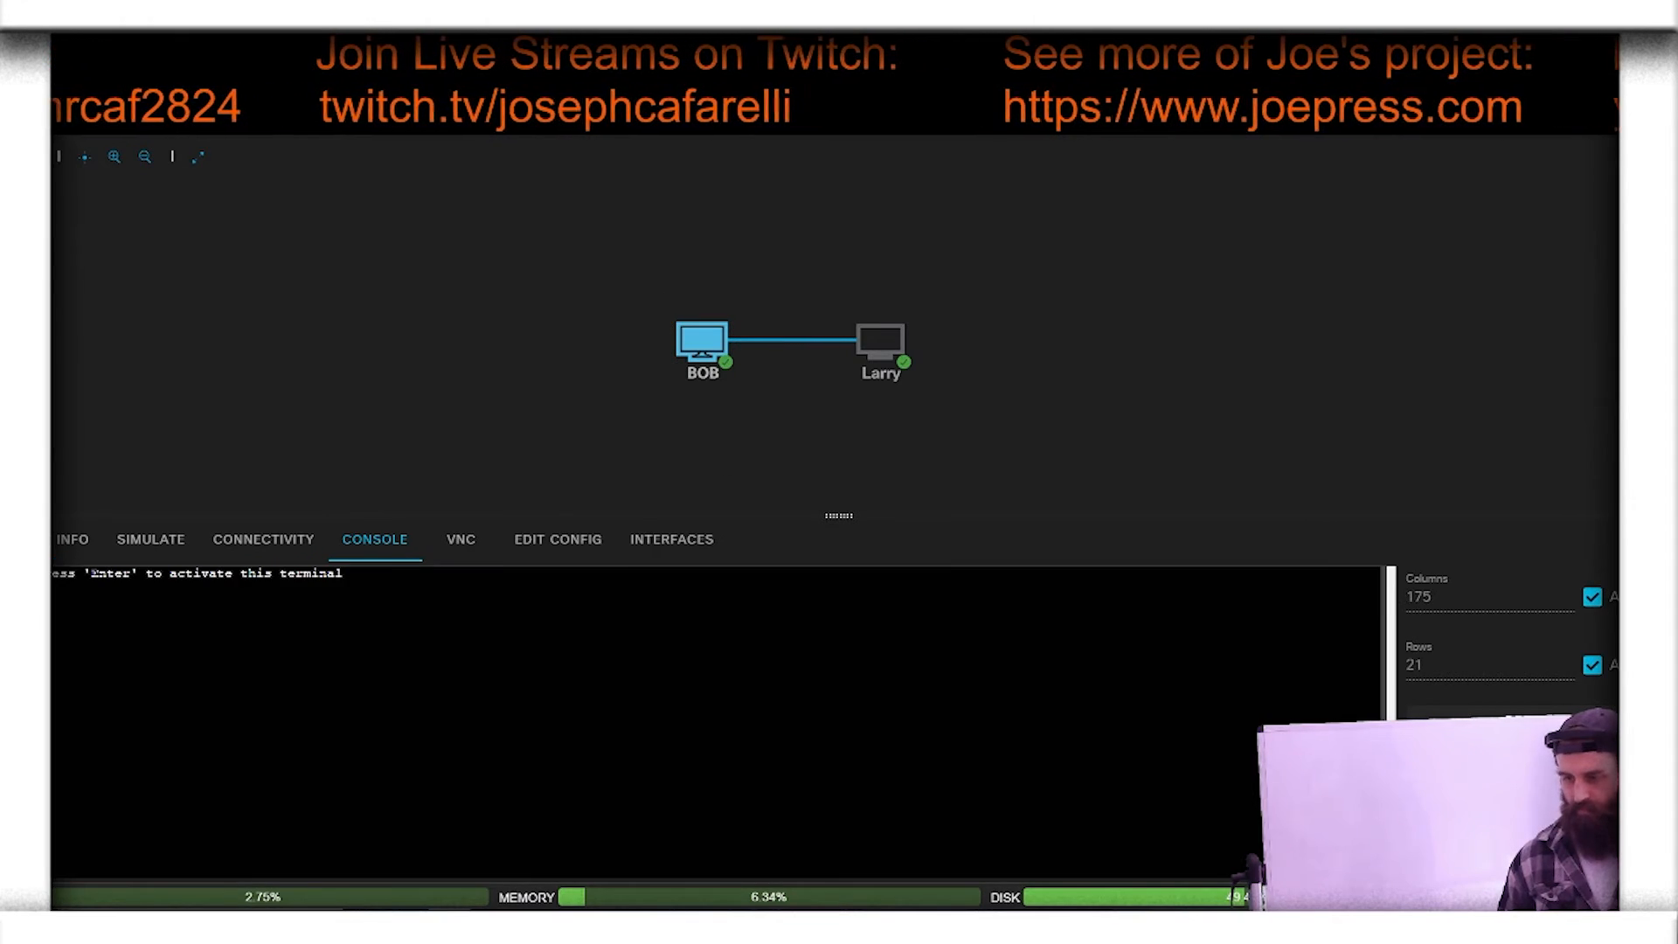
{"action": "key", "text": "Return"}
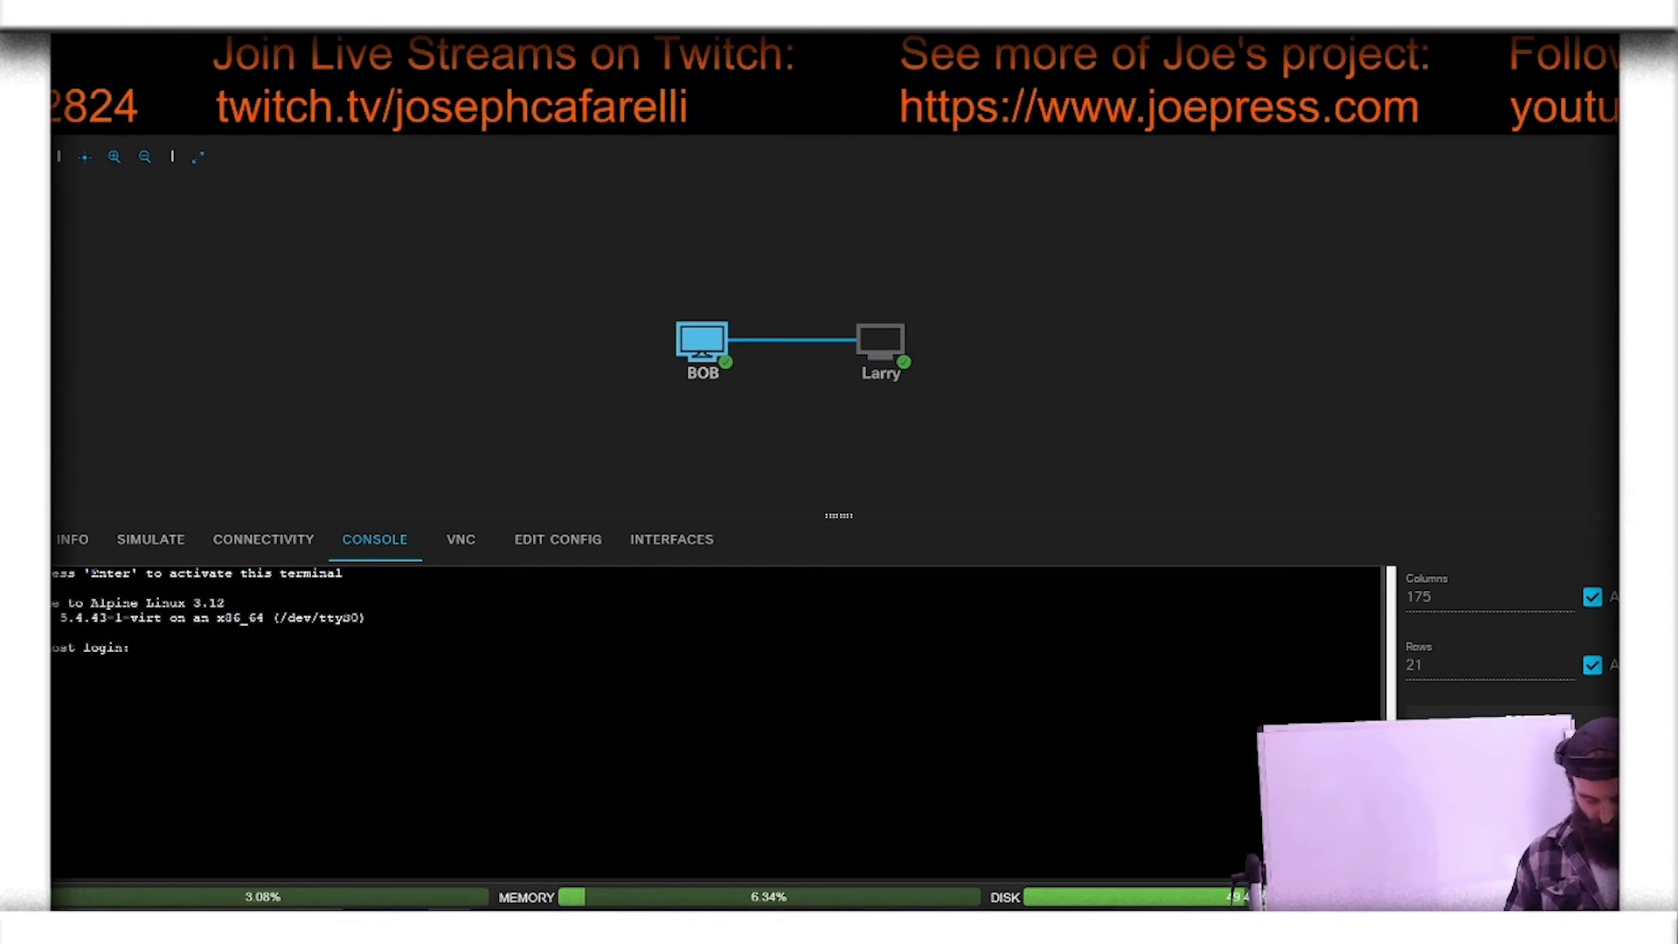
{"action": "type", "text": "cisco"}
{"action": "key", "text": "Return"}
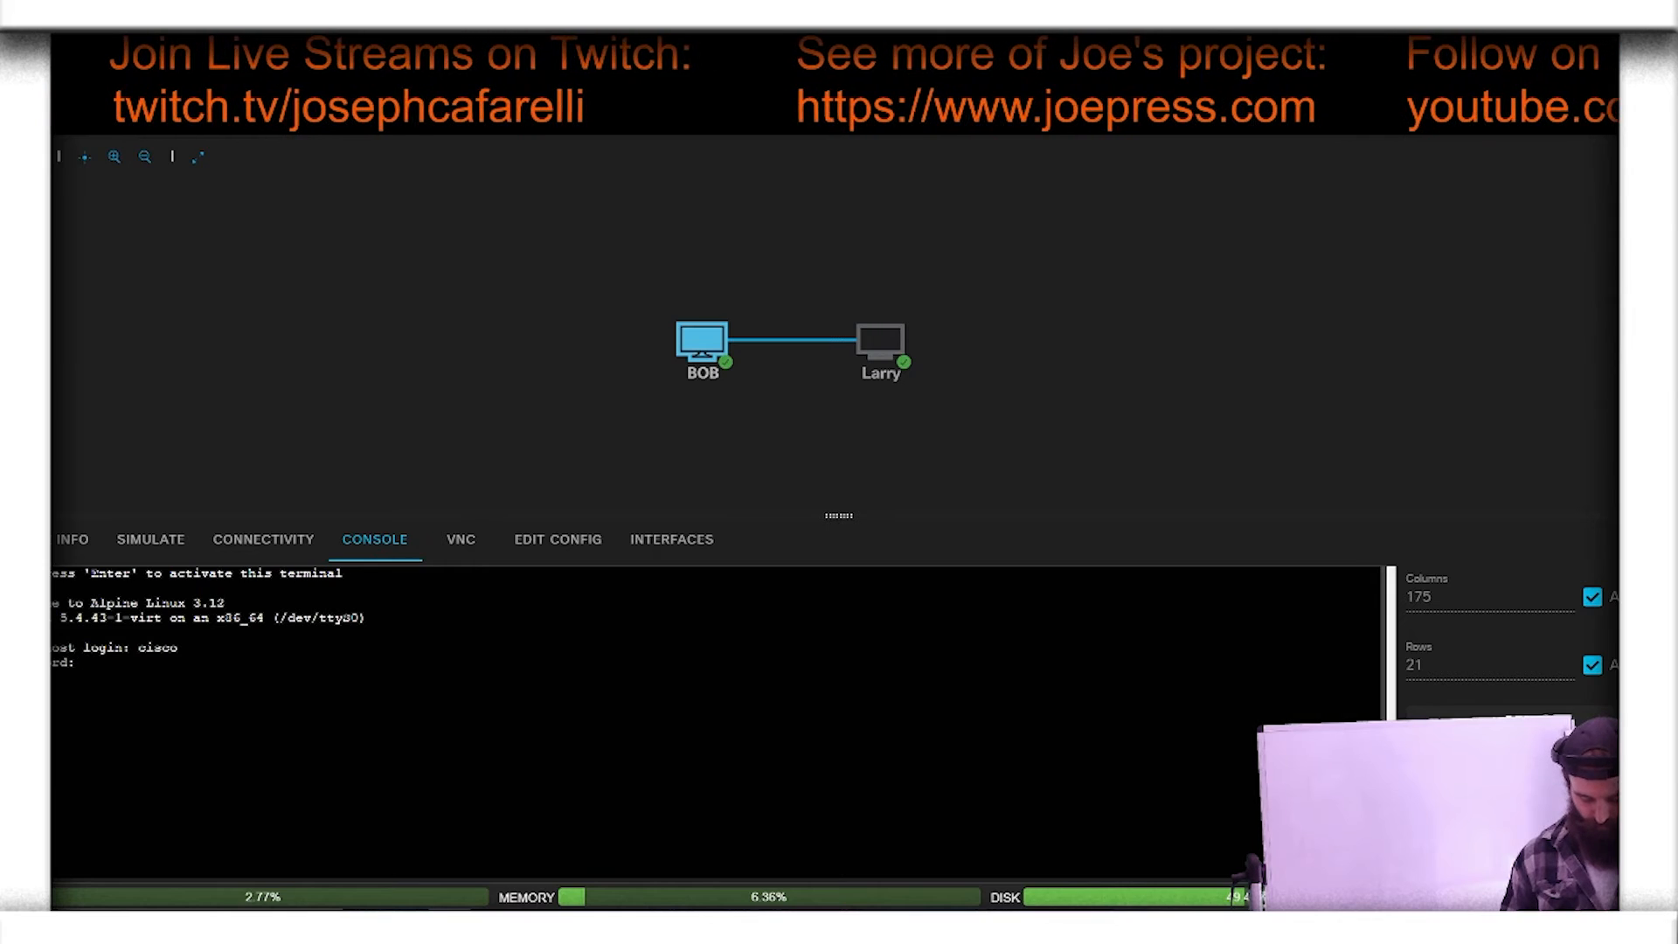
{"action": "key", "text": "Return"}
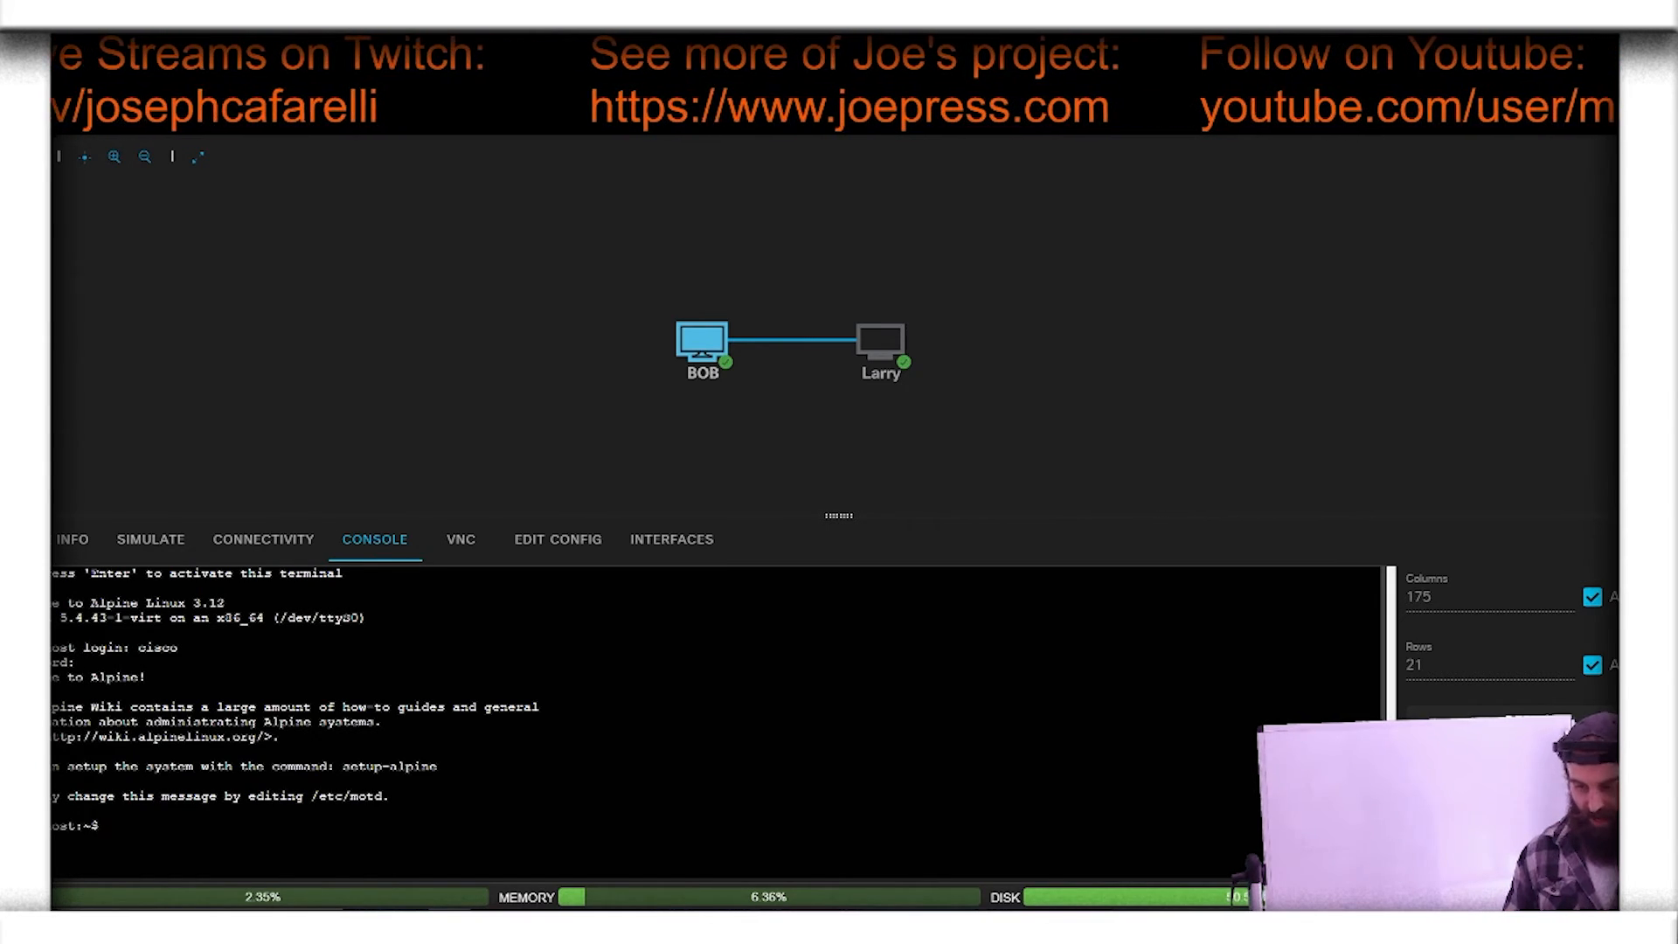
Step: Assign 10.0.0.1/24 to eth0 on BOB with "sudo ip addr add 10.0.0.1/24 dev eth0", supplying the sudo password
{"action": "type", "text": "sudo"}
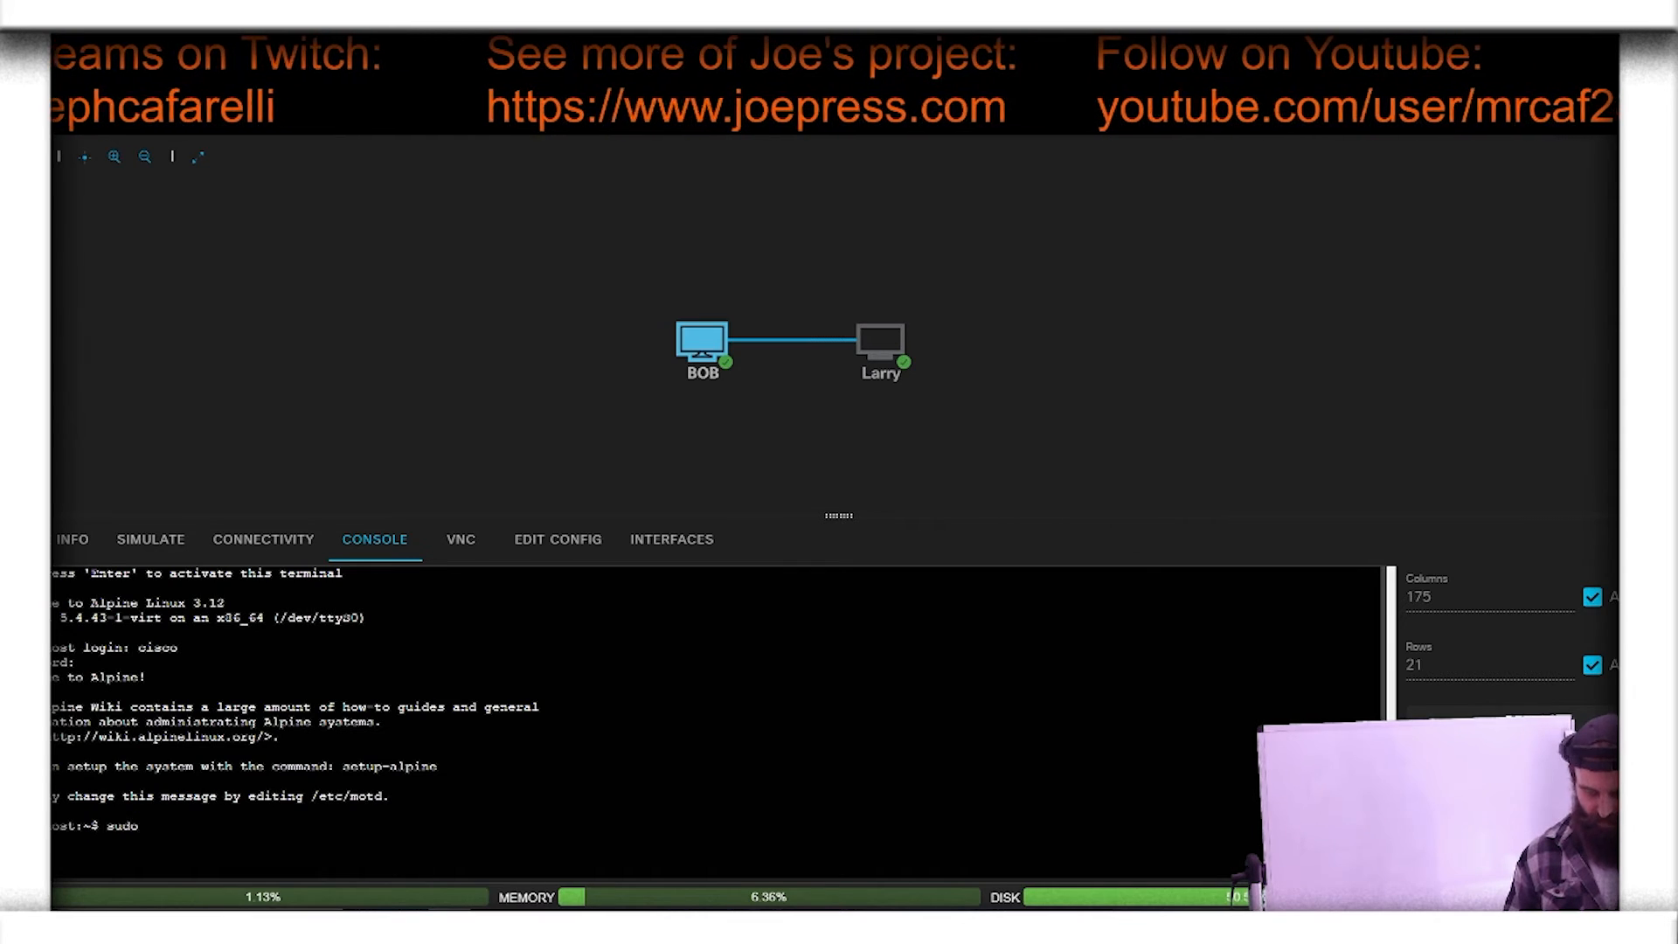
{"action": "type", "text": " ip"}
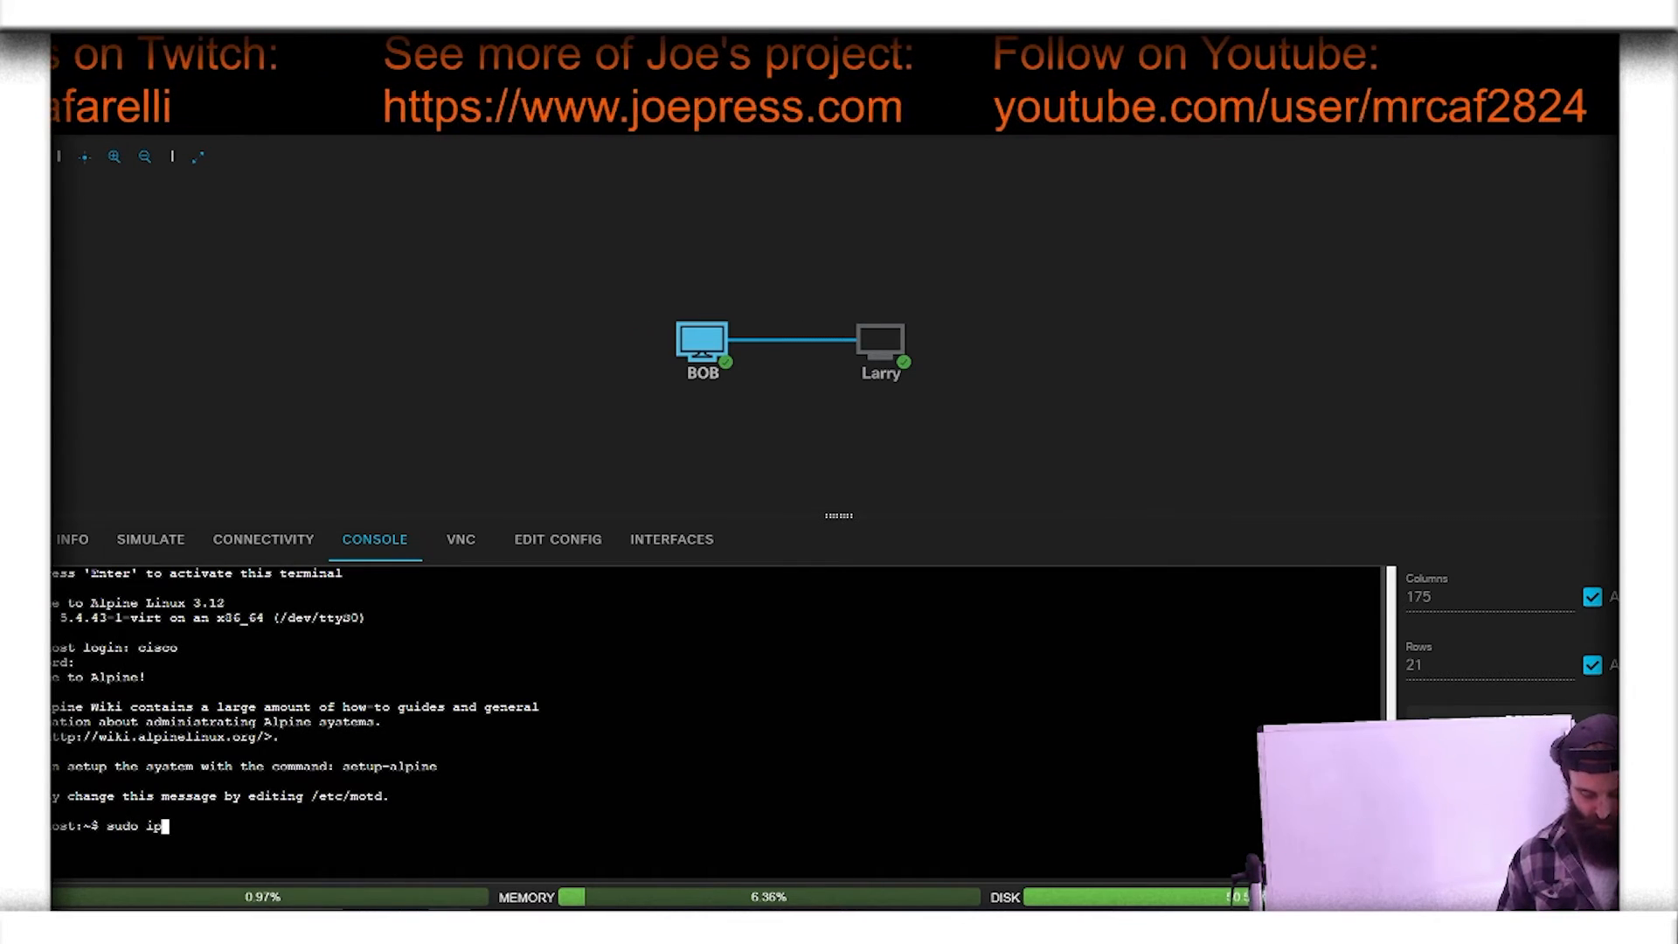
{"action": "type", "text": " addr add"}
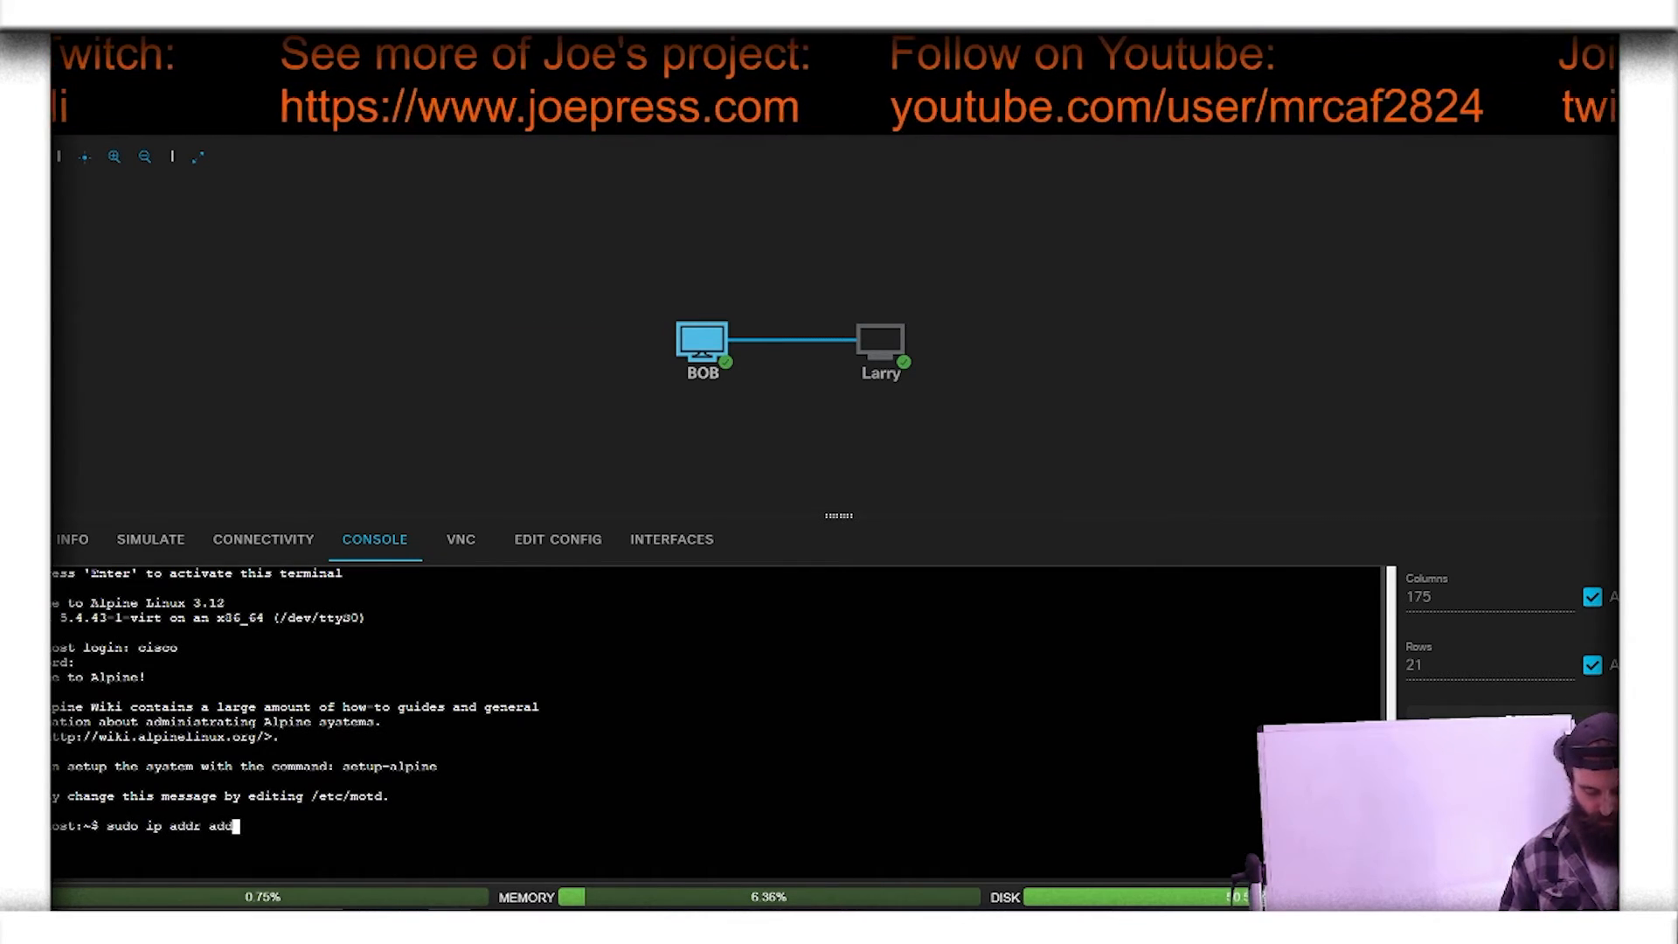
{"action": "type", "text": " 10"}
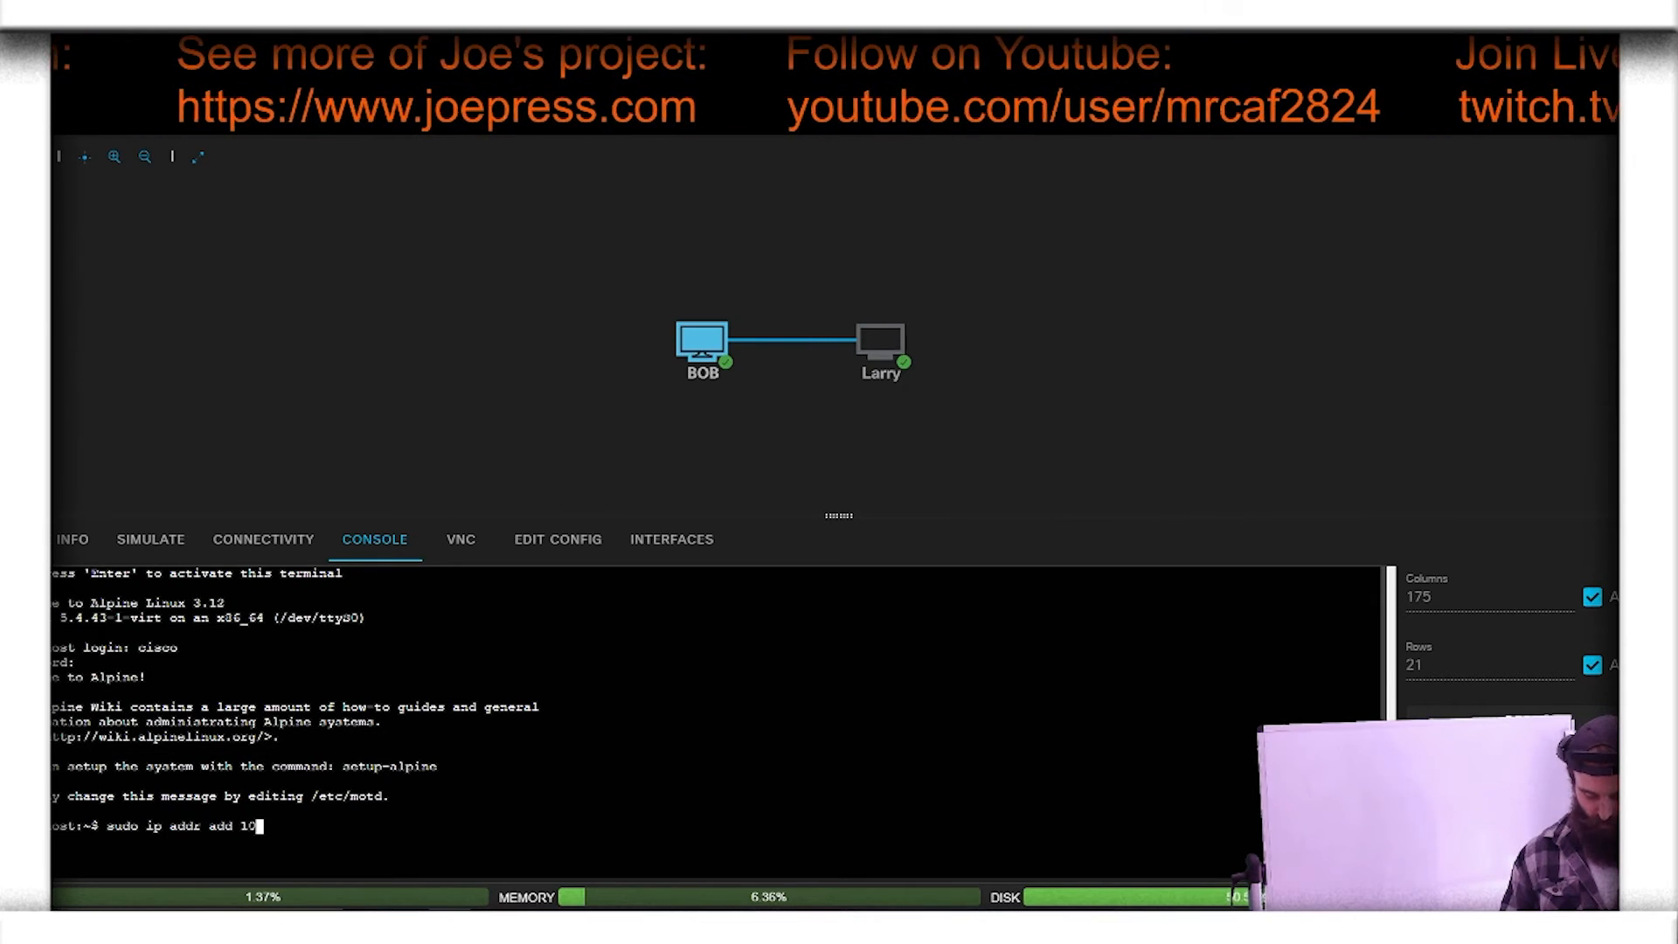
{"action": "type", "text": ".0.0.1"}
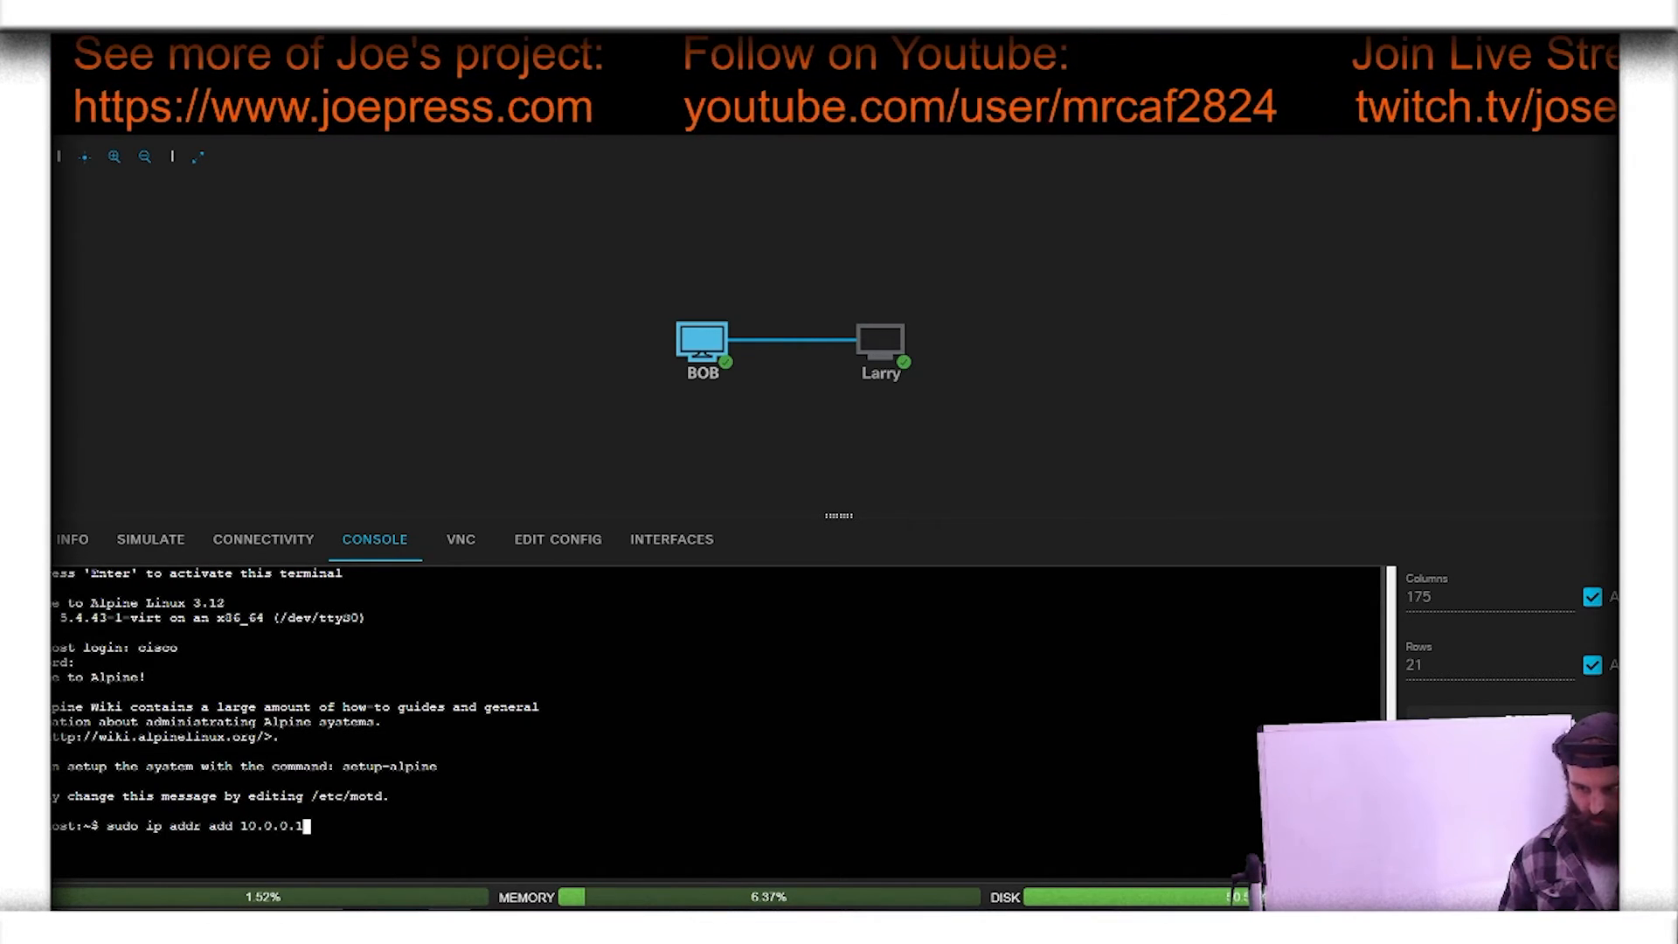
{"action": "type", "text": "/"}
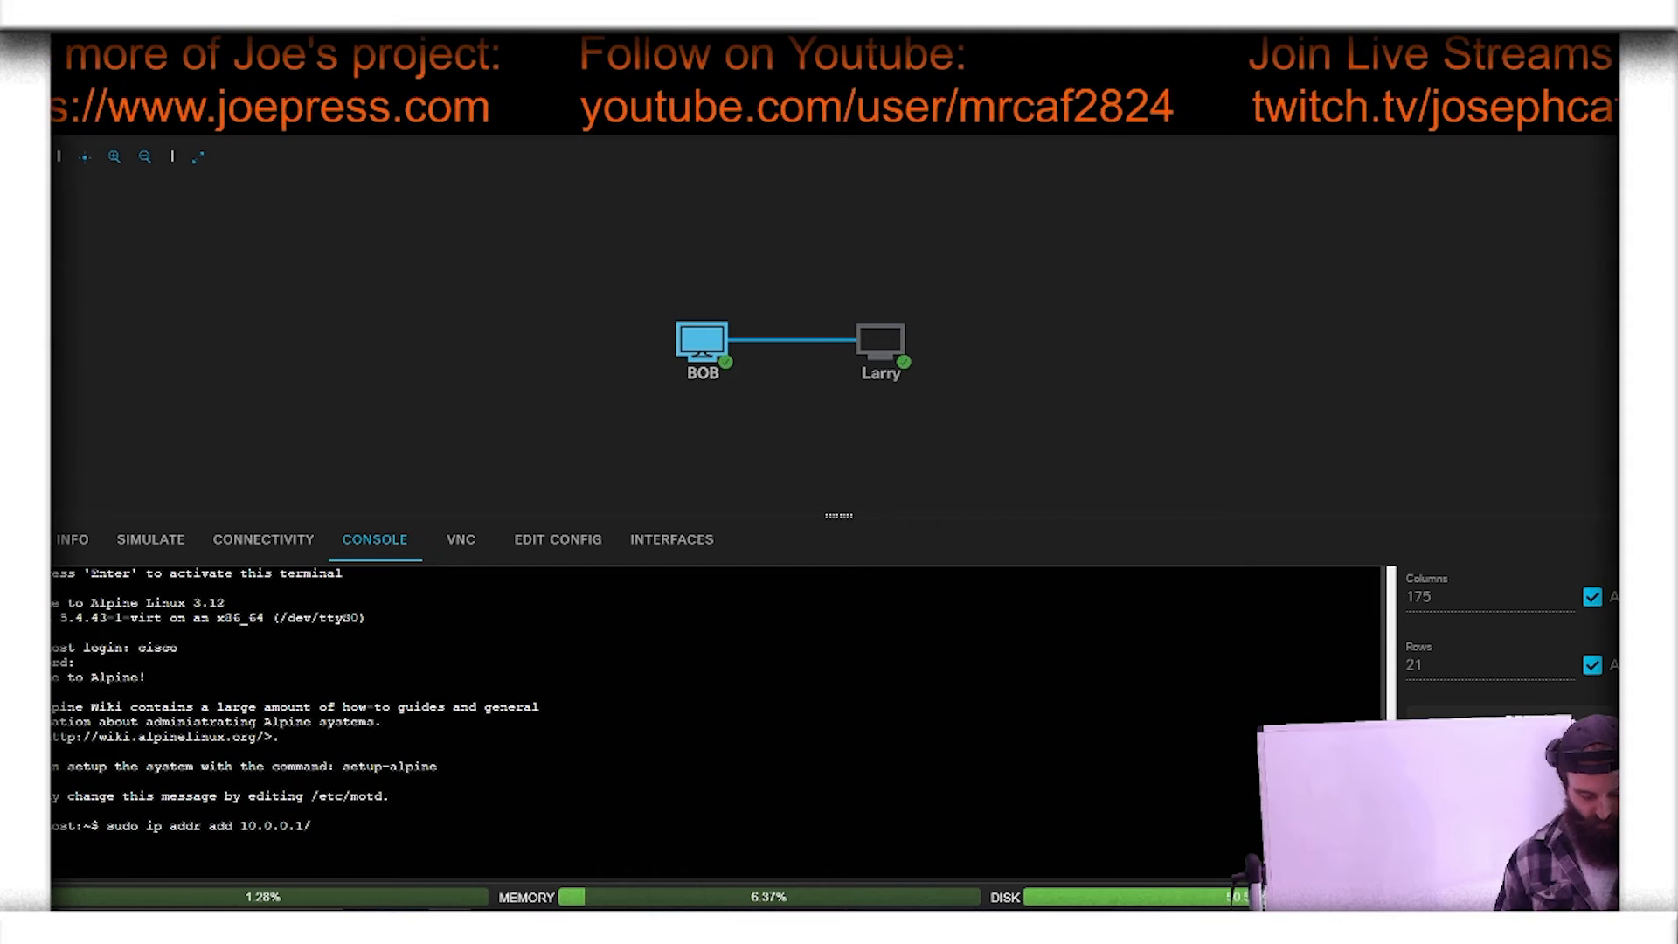
{"action": "type", "text": "24 de"}
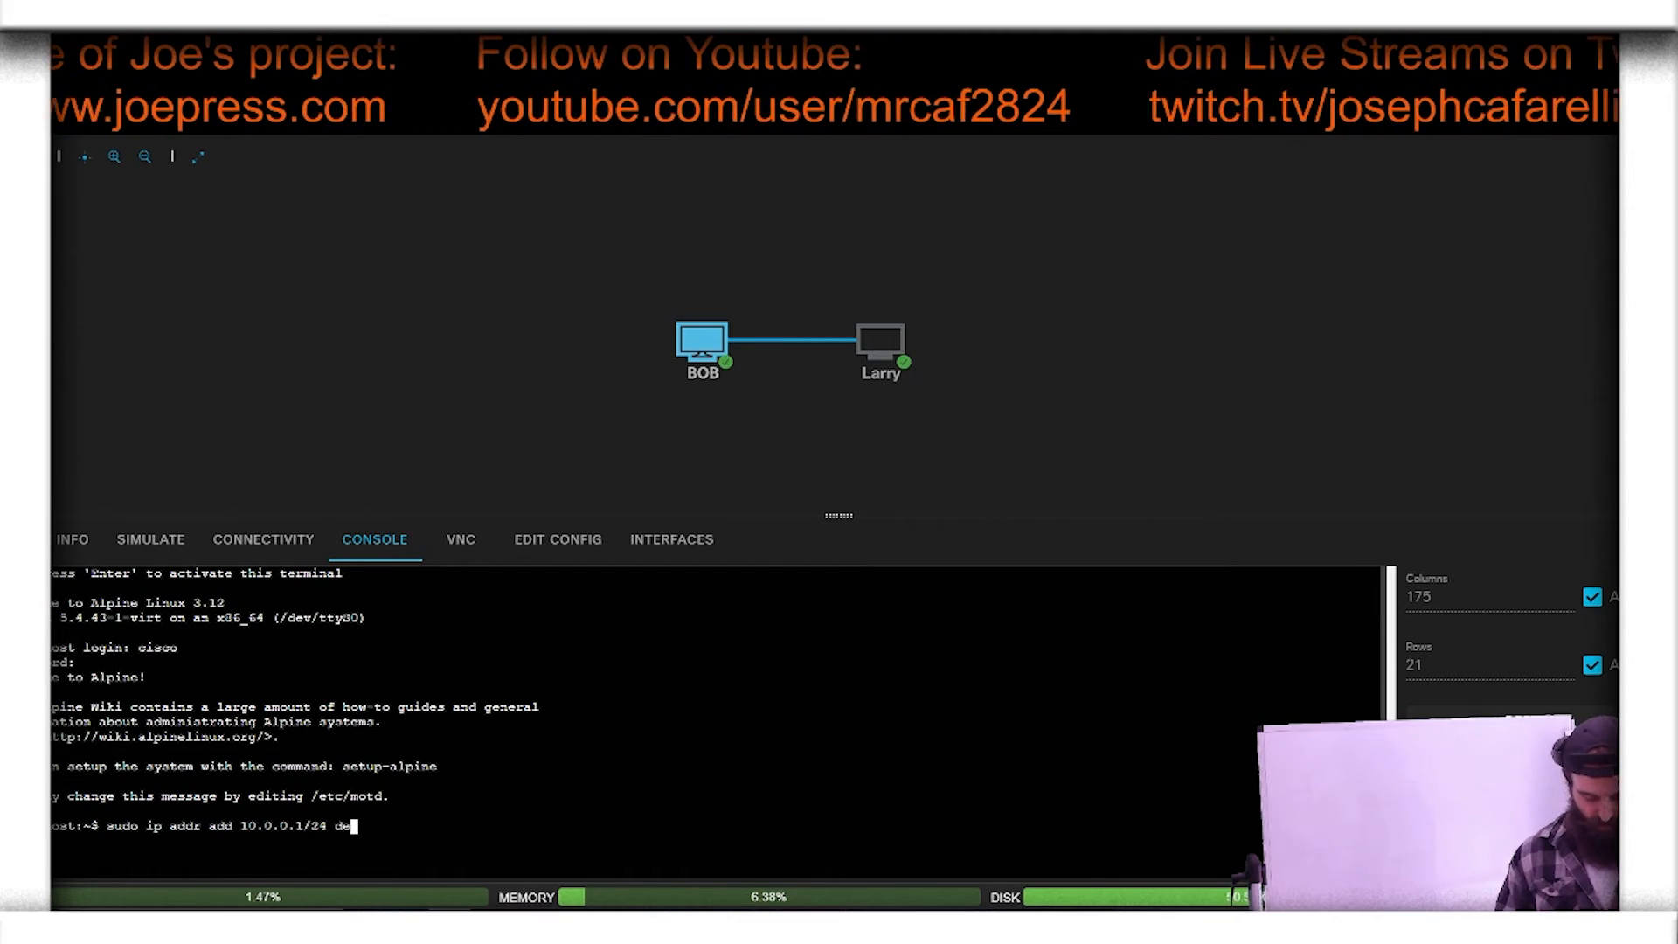
{"action": "type", "text": "v eth0"}
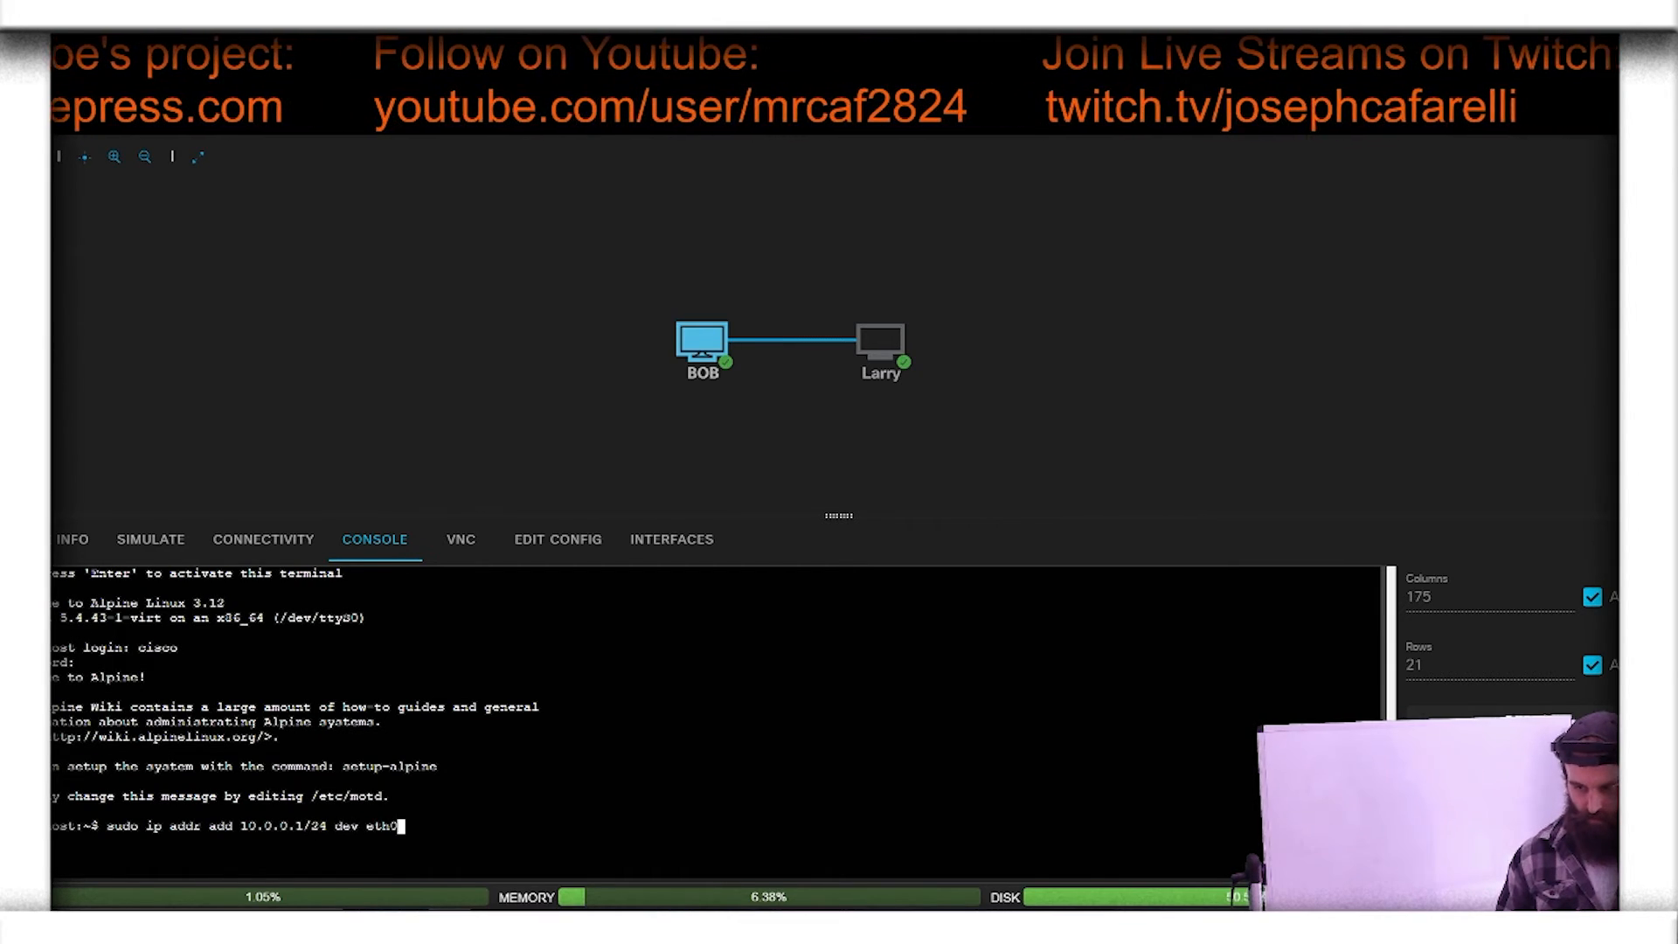
{"action": "key", "text": "Return"}
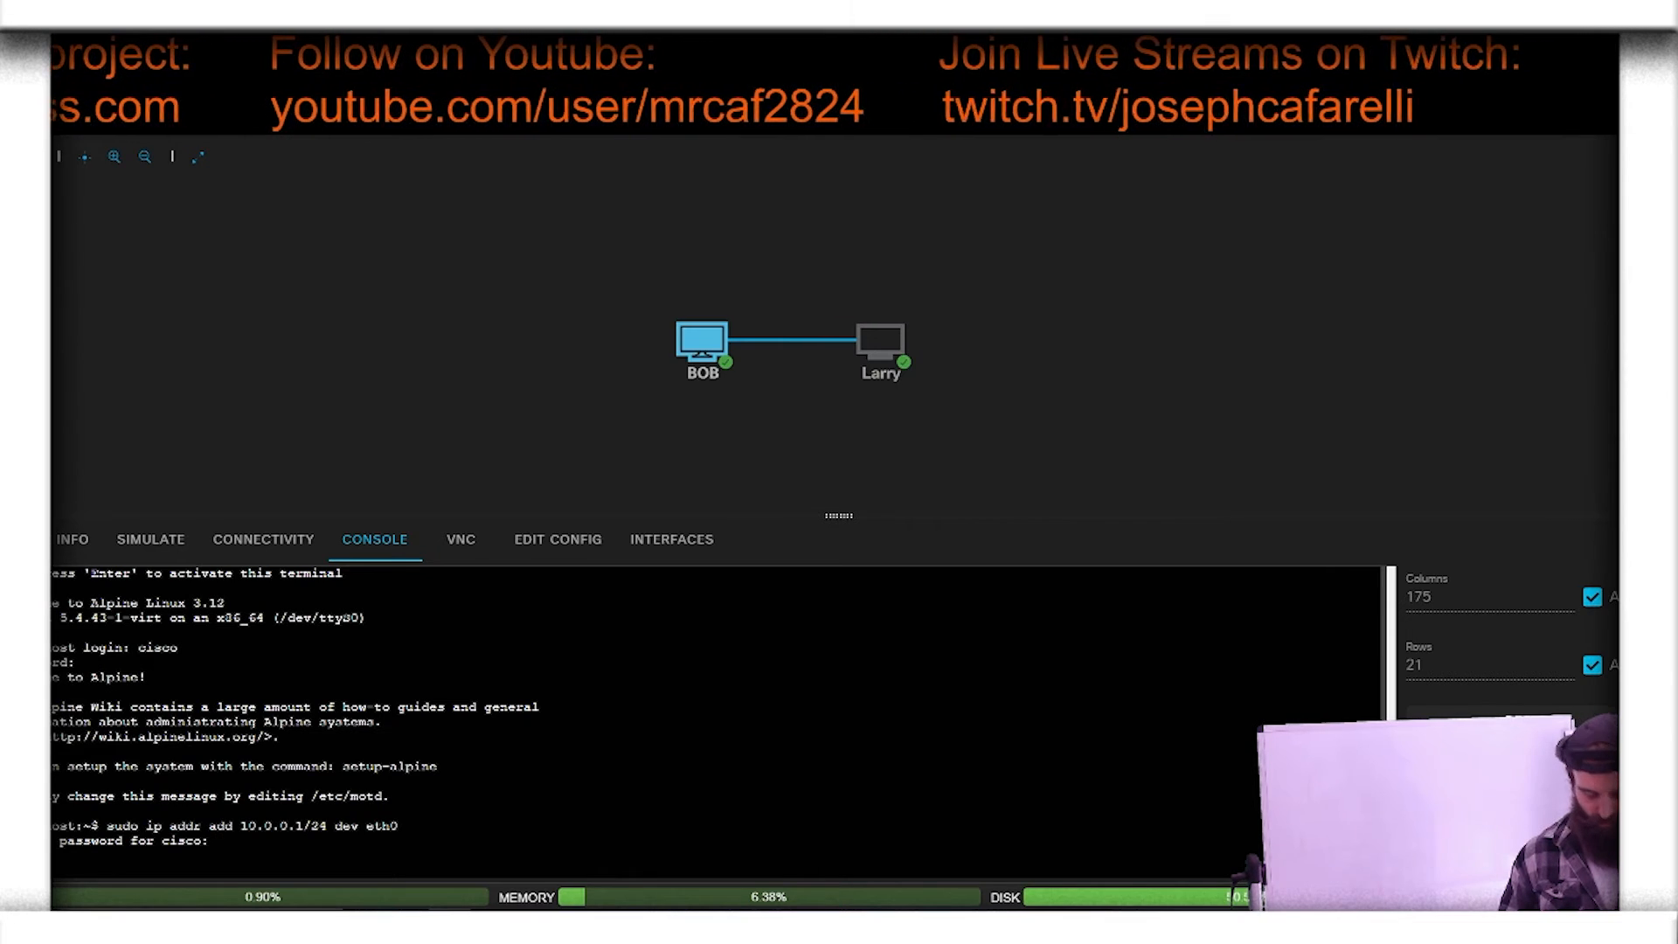
{"action": "key", "text": "Return"}
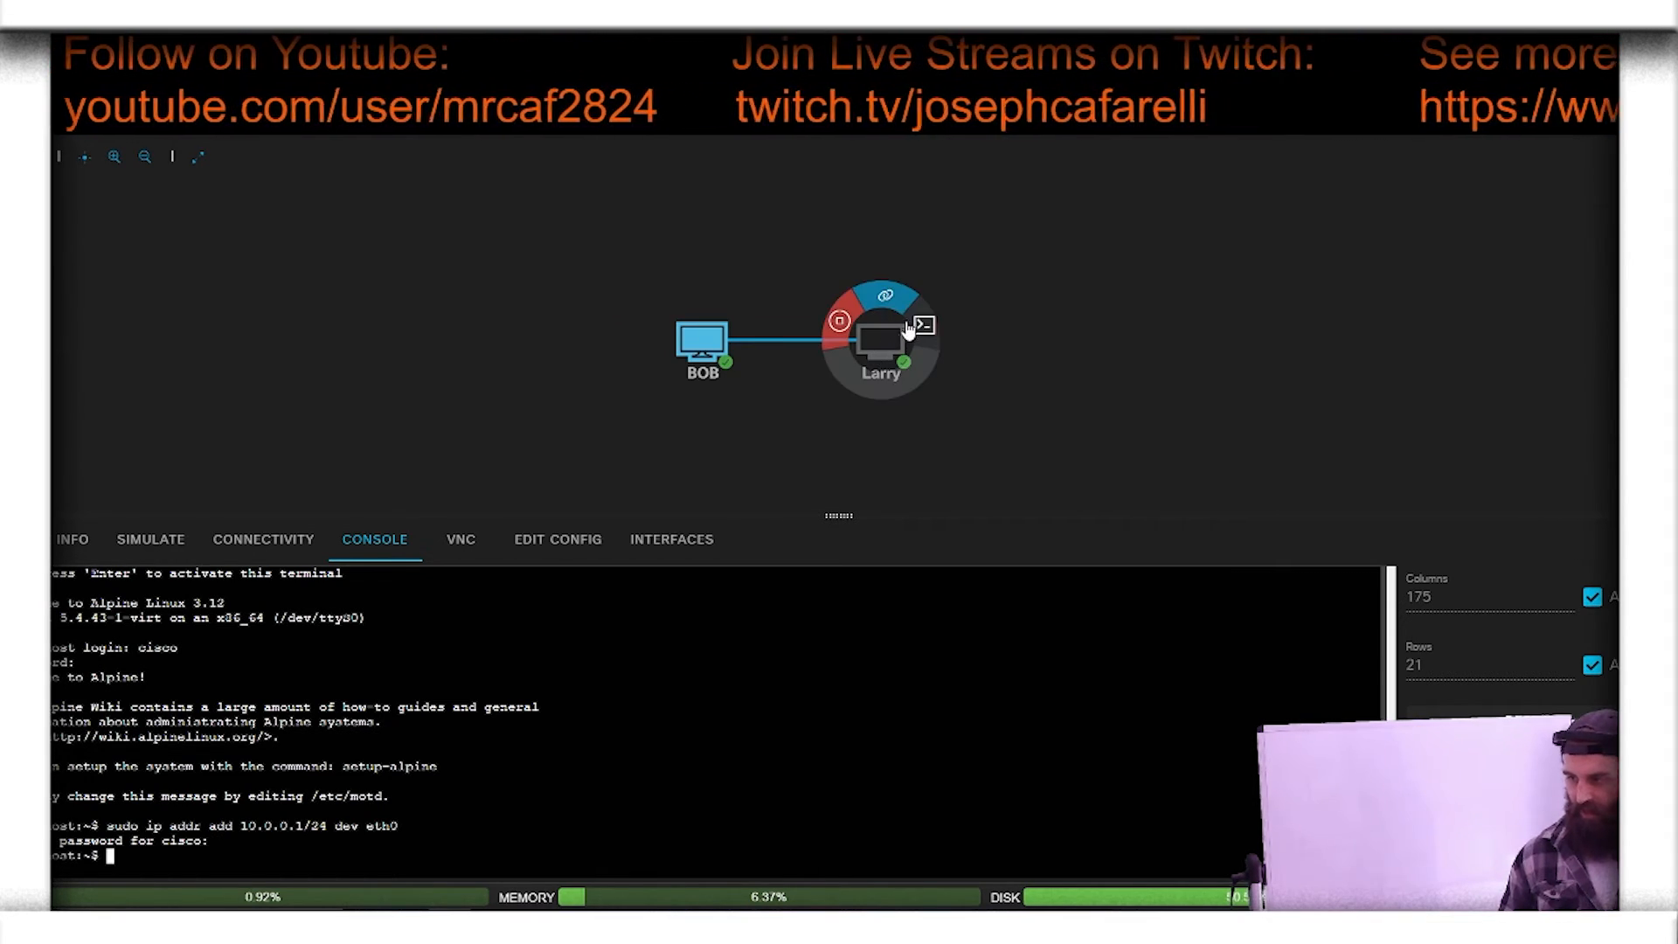
Step: Open Larry's console and log in as cisco with the account password
{"action": "left_click", "coordinate": [922, 329]}
{"action": "left_click", "coordinate": [778, 734]}
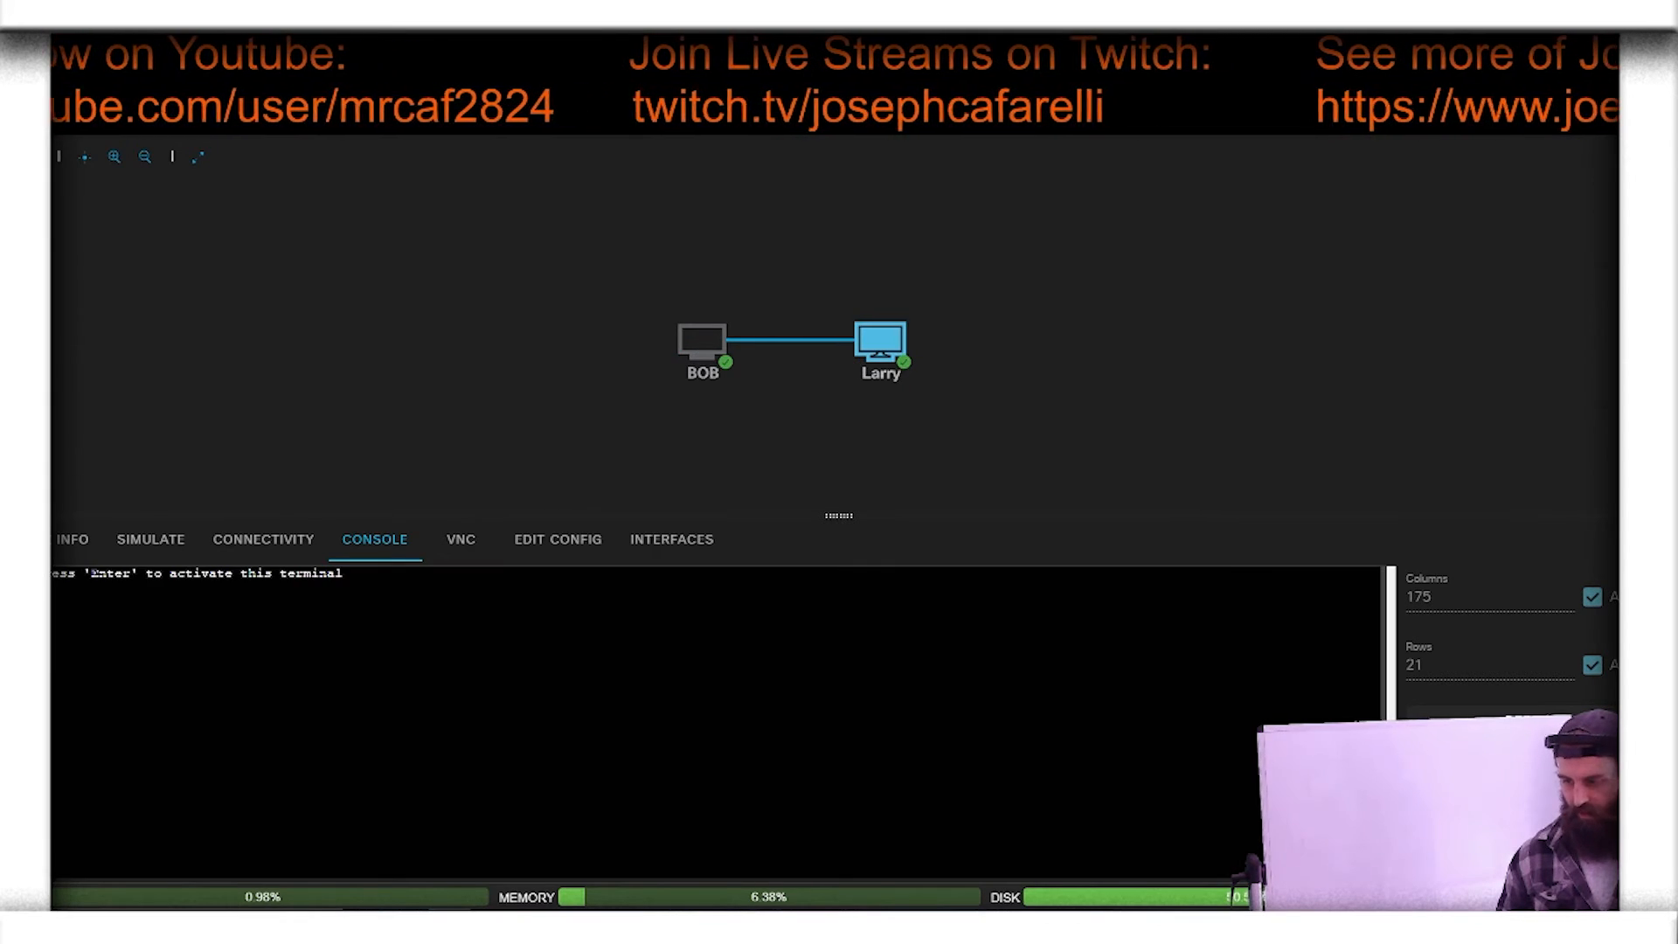
{"action": "key", "text": "Return"}
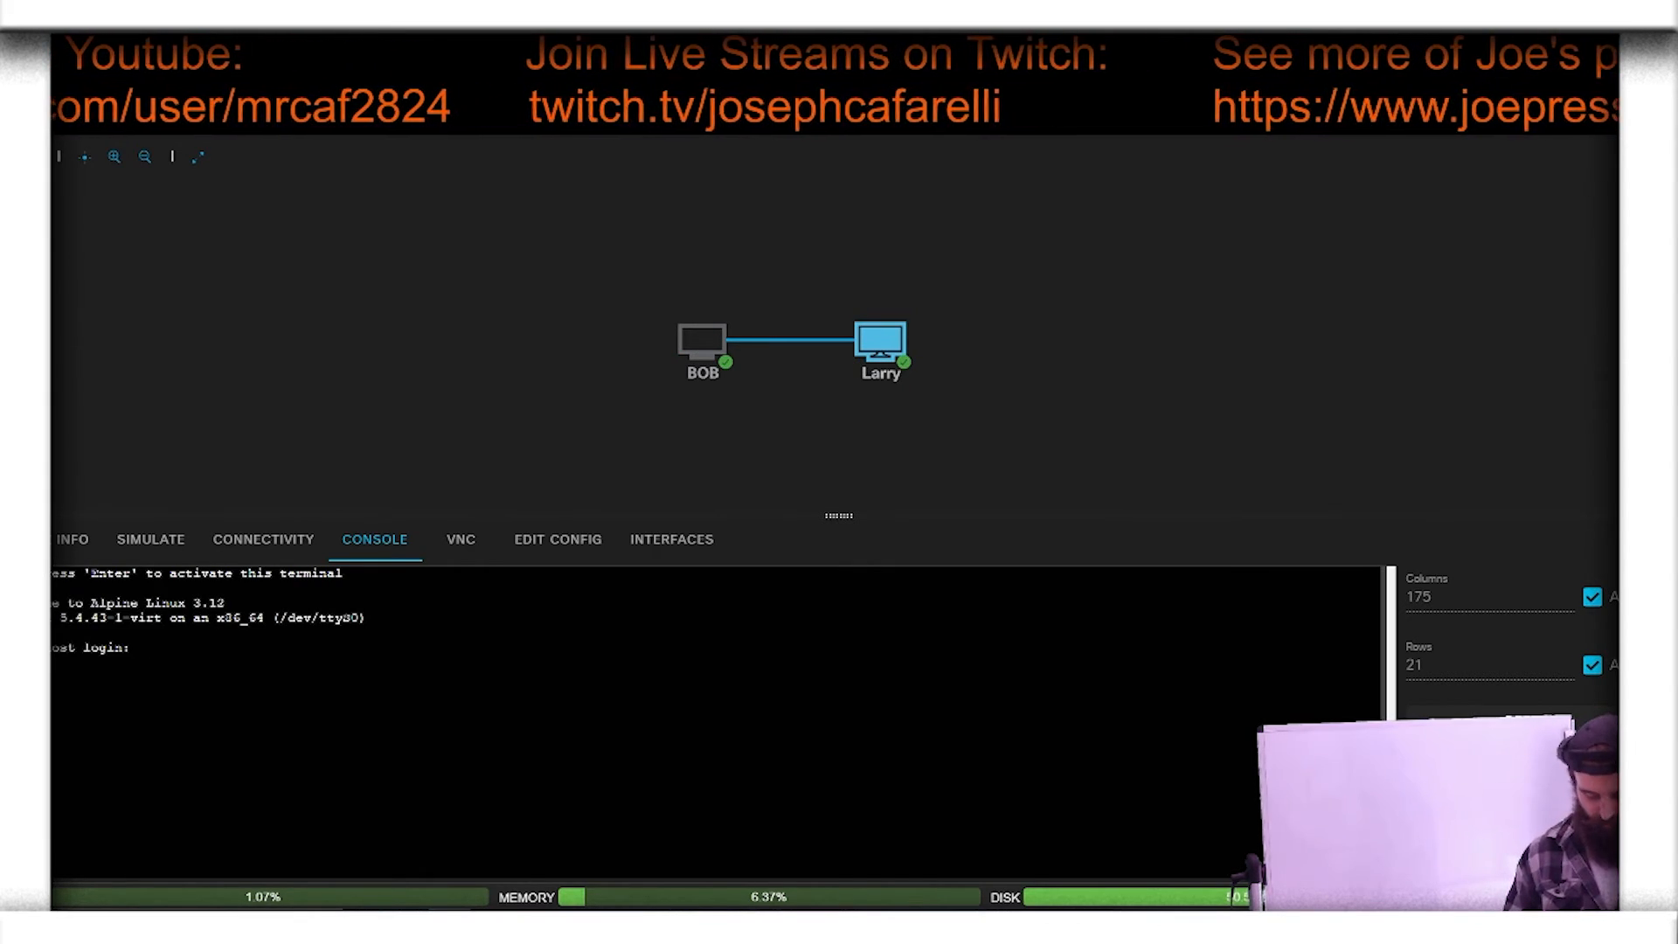
{"action": "type", "text": "cisco"}
{"action": "key", "text": "Return"}
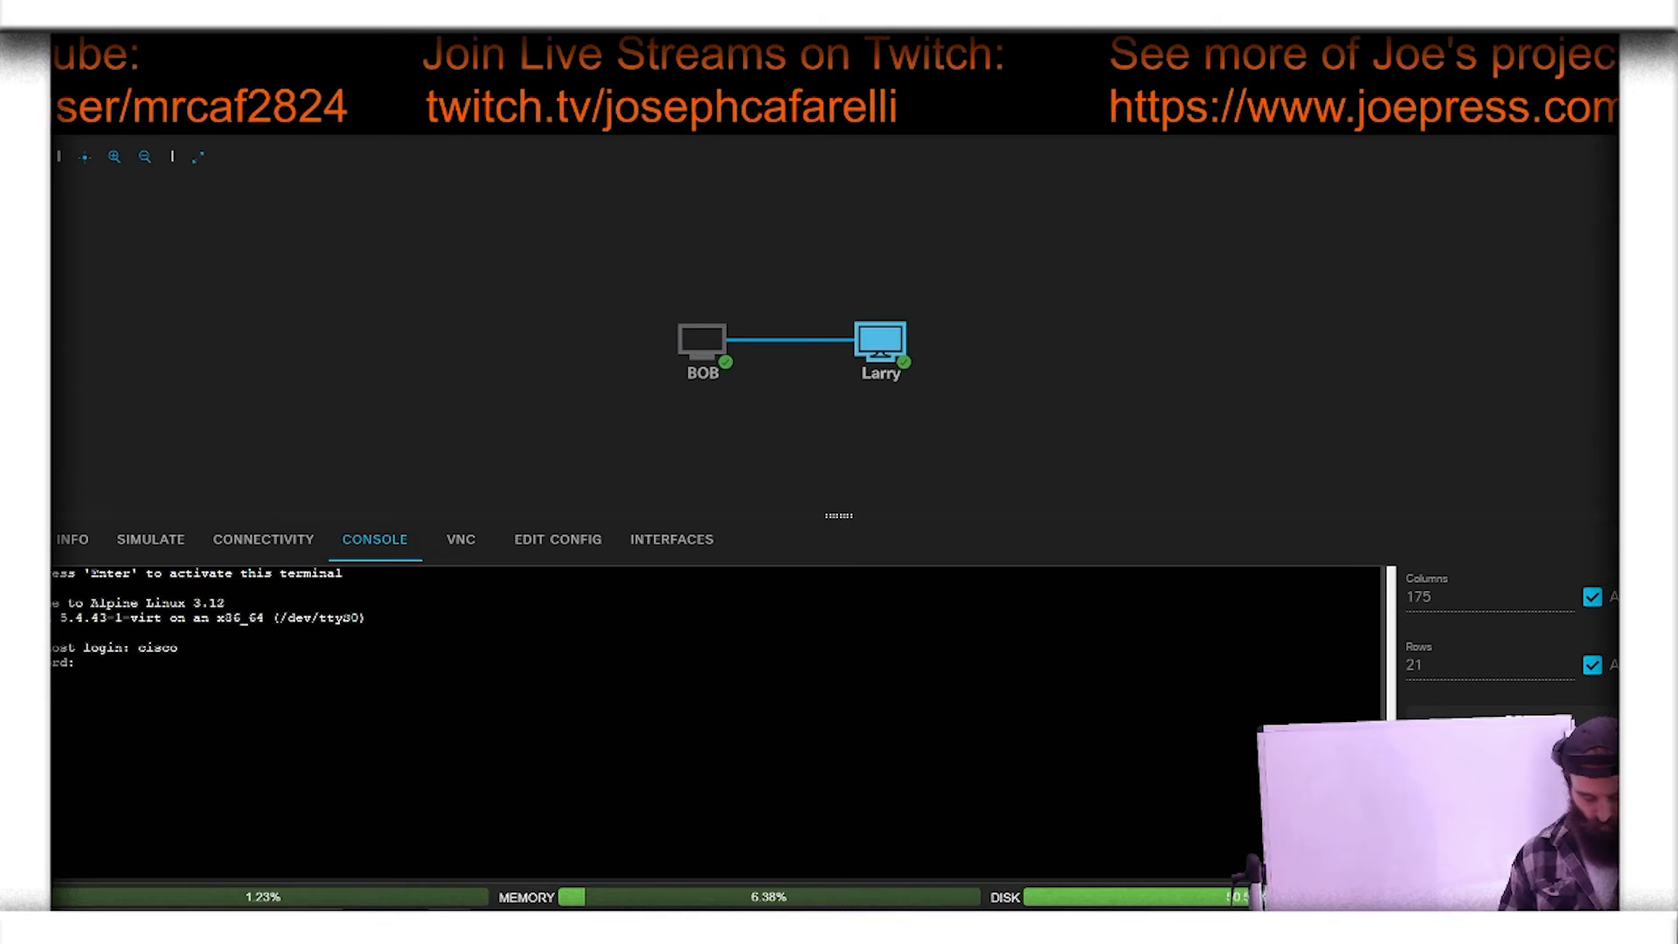
{"action": "key", "text": "Return"}
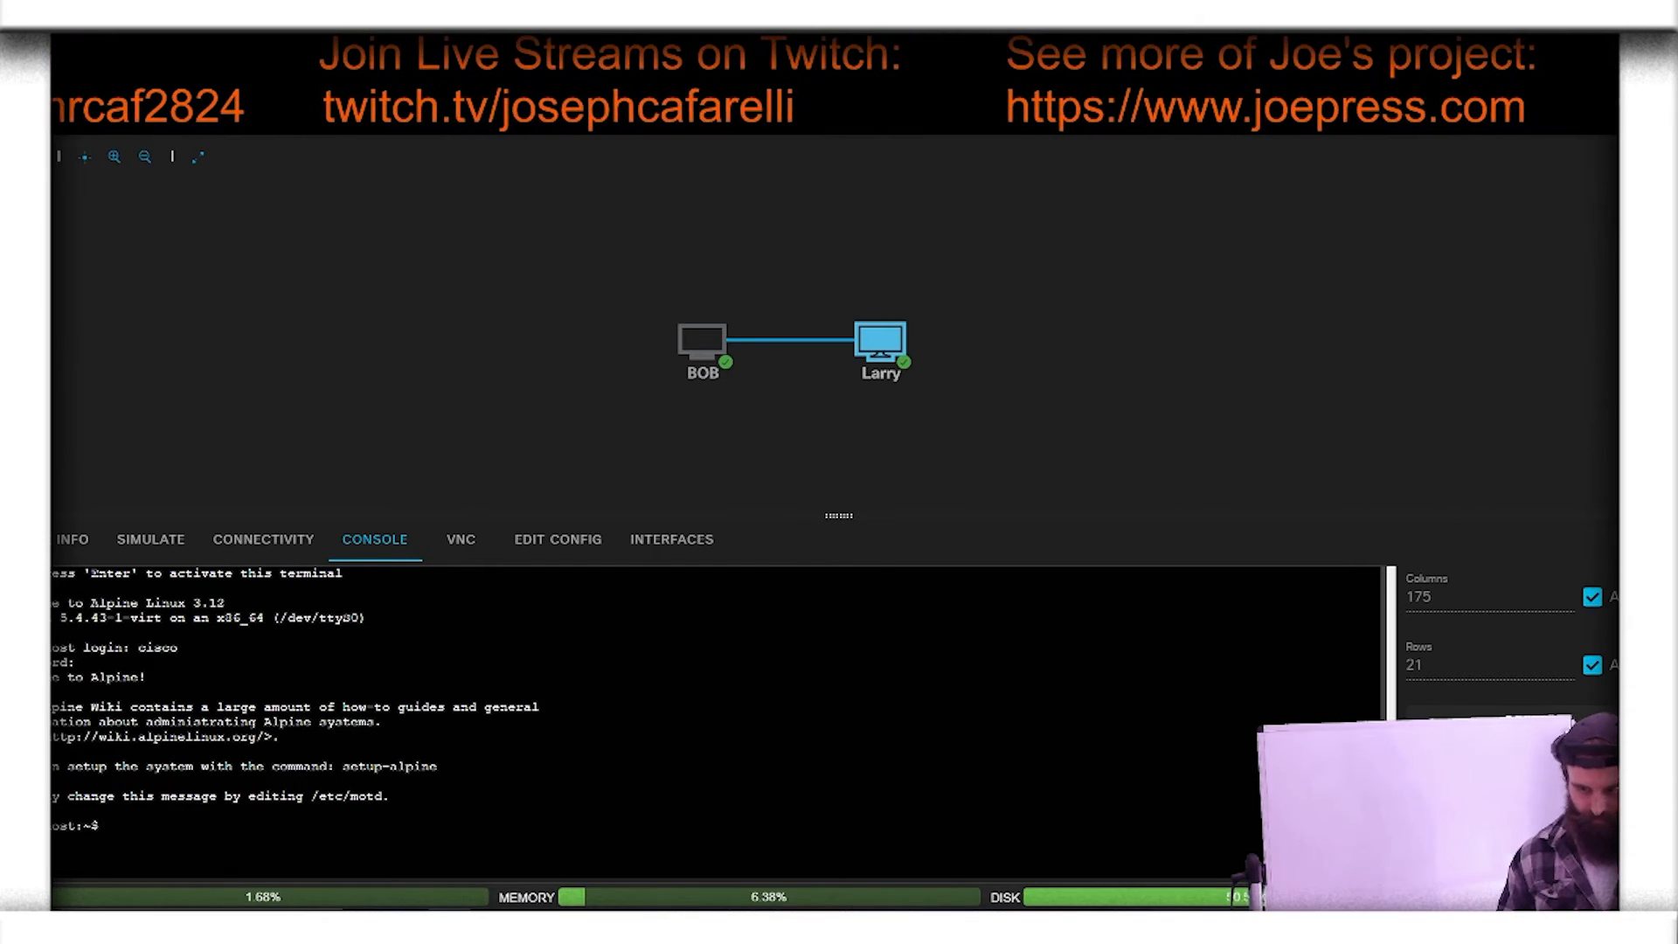
Step: Assign 10.0.0.2/24 to eth0 on Larry with "sudo ip addr add 10.0.0.2/24 dev eth0", supplying the sudo password
{"action": "type", "text": "sudo "}
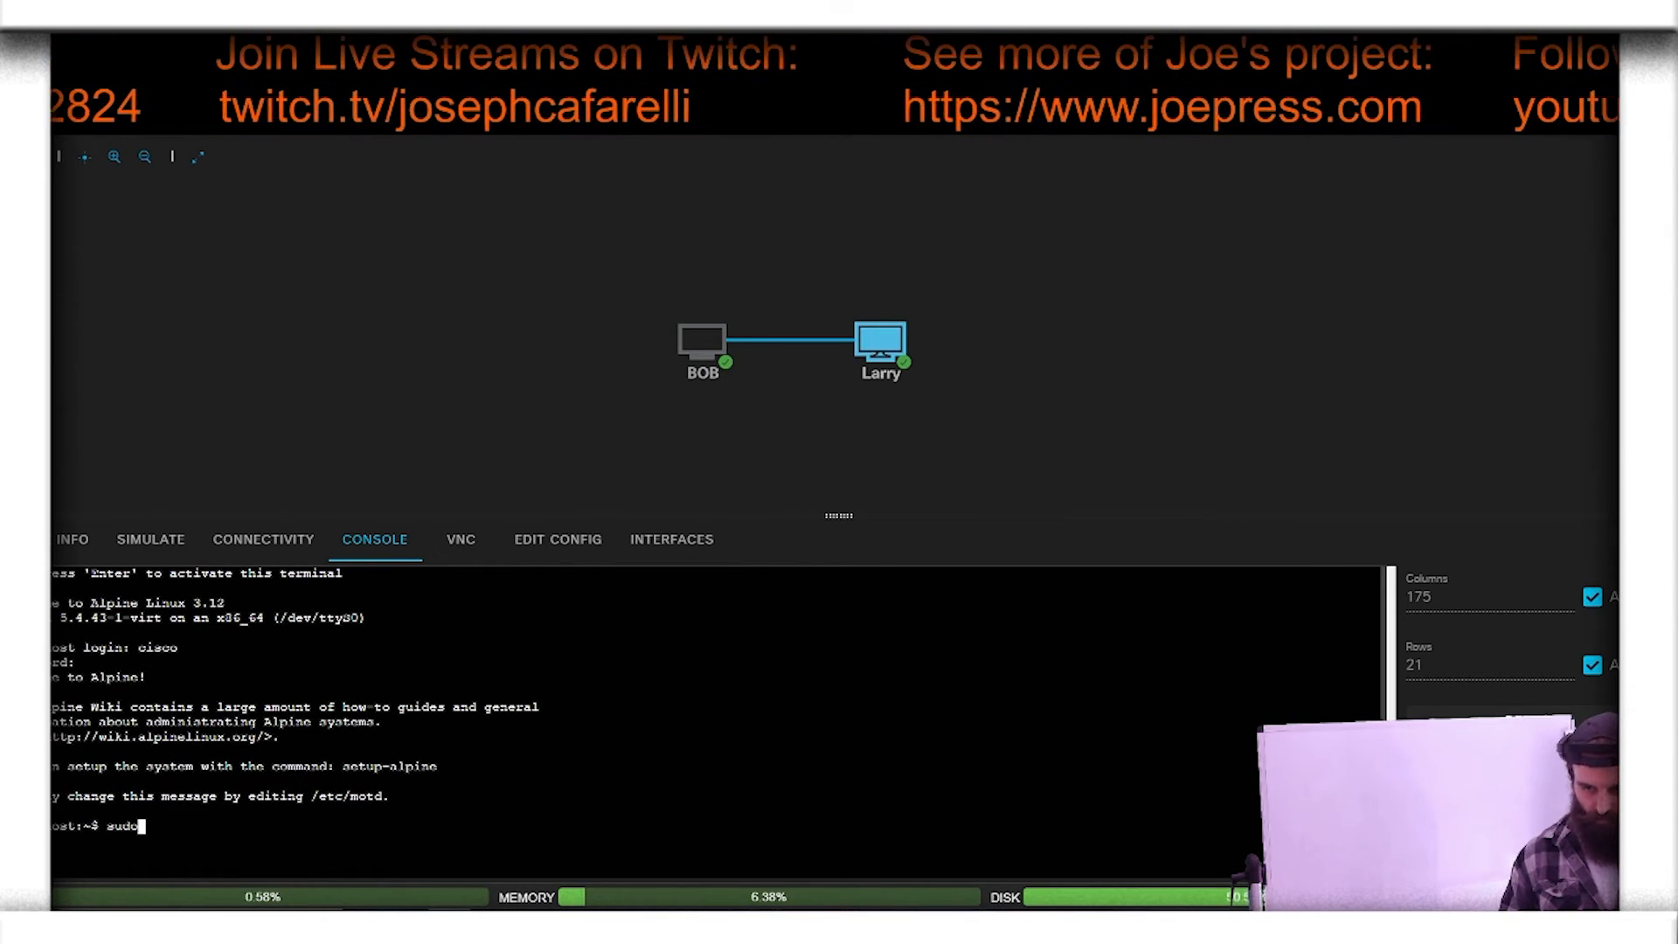
{"action": "type", "text": "ip ad"}
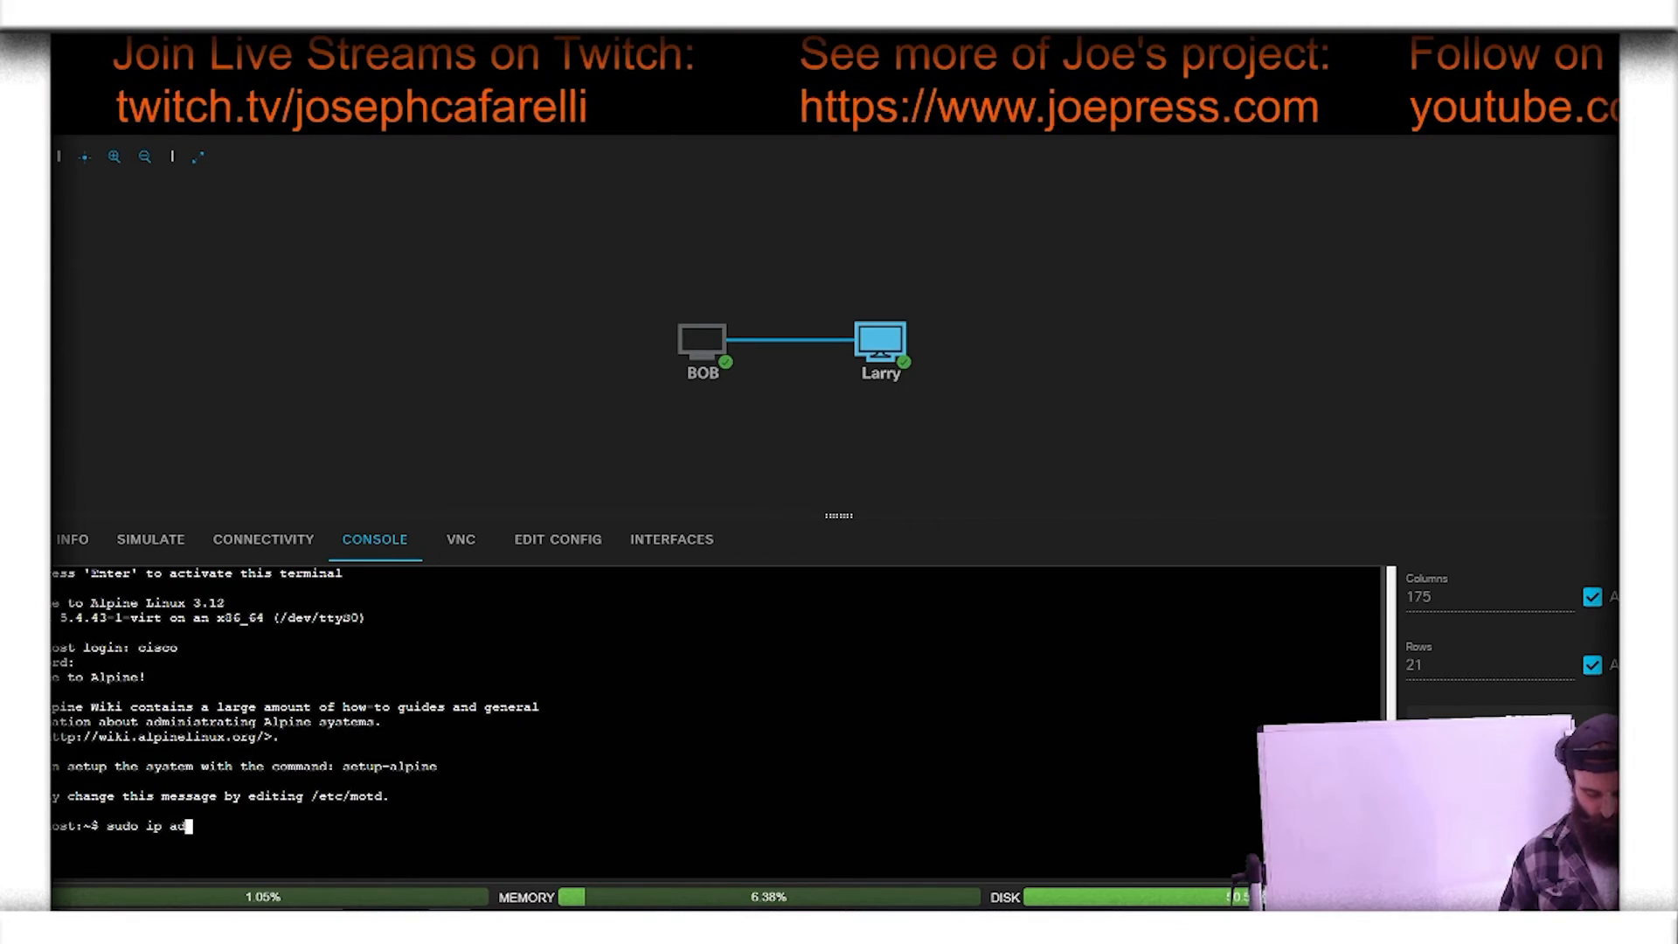
{"action": "type", "text": "dr add"}
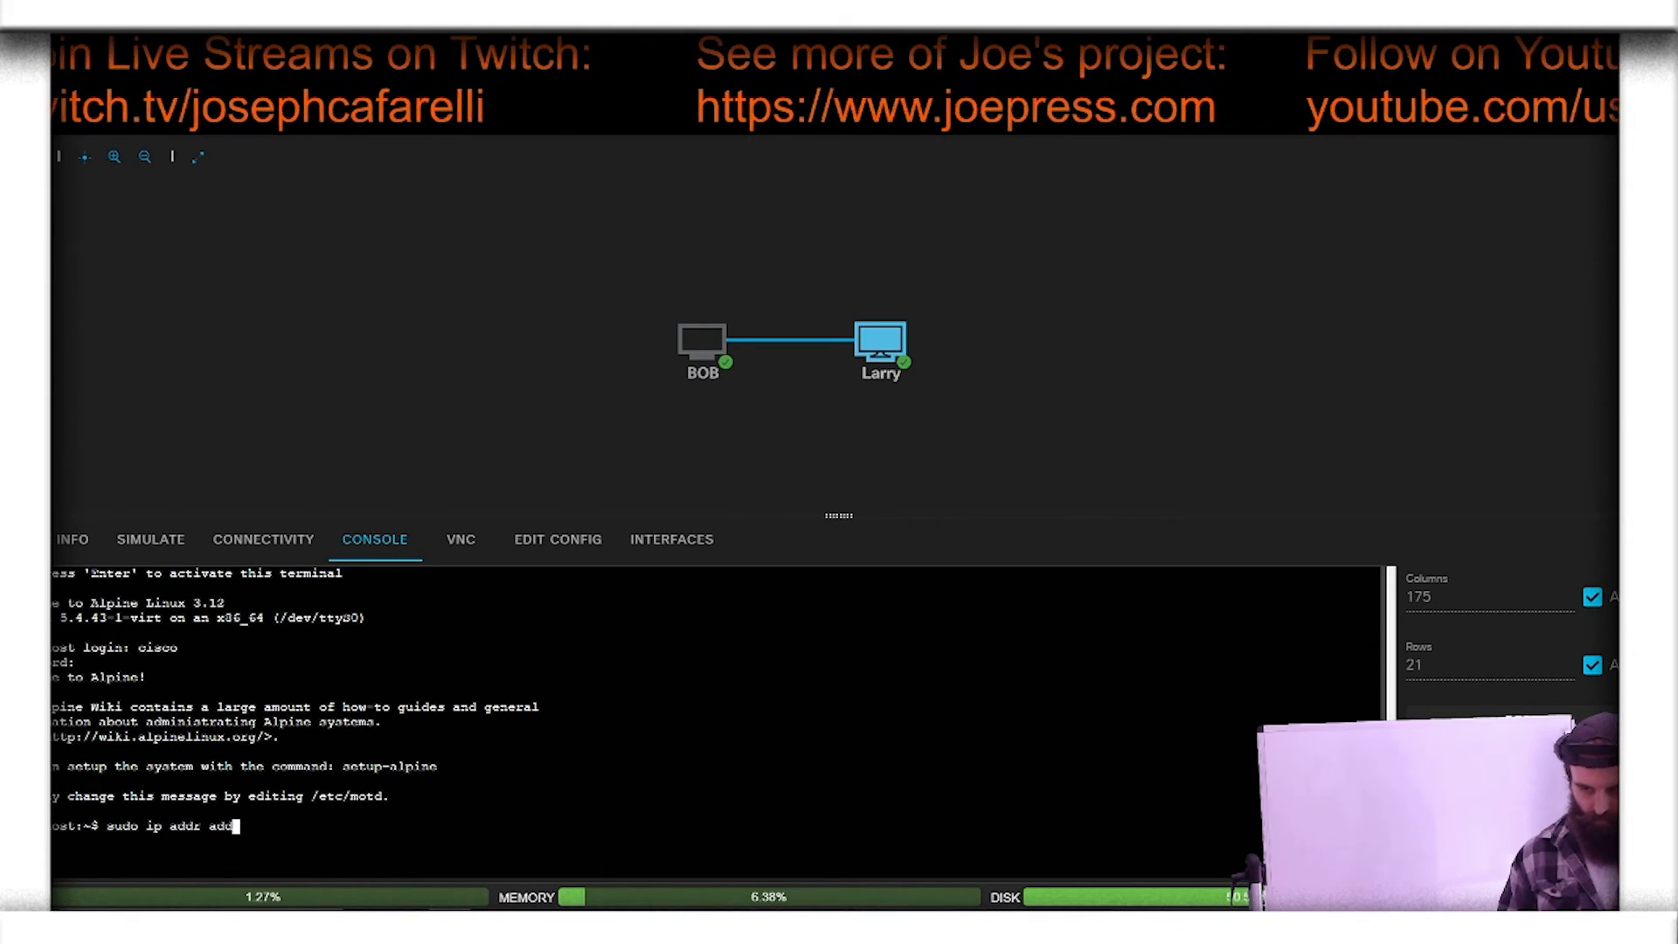
{"action": "type", "text": " 10"}
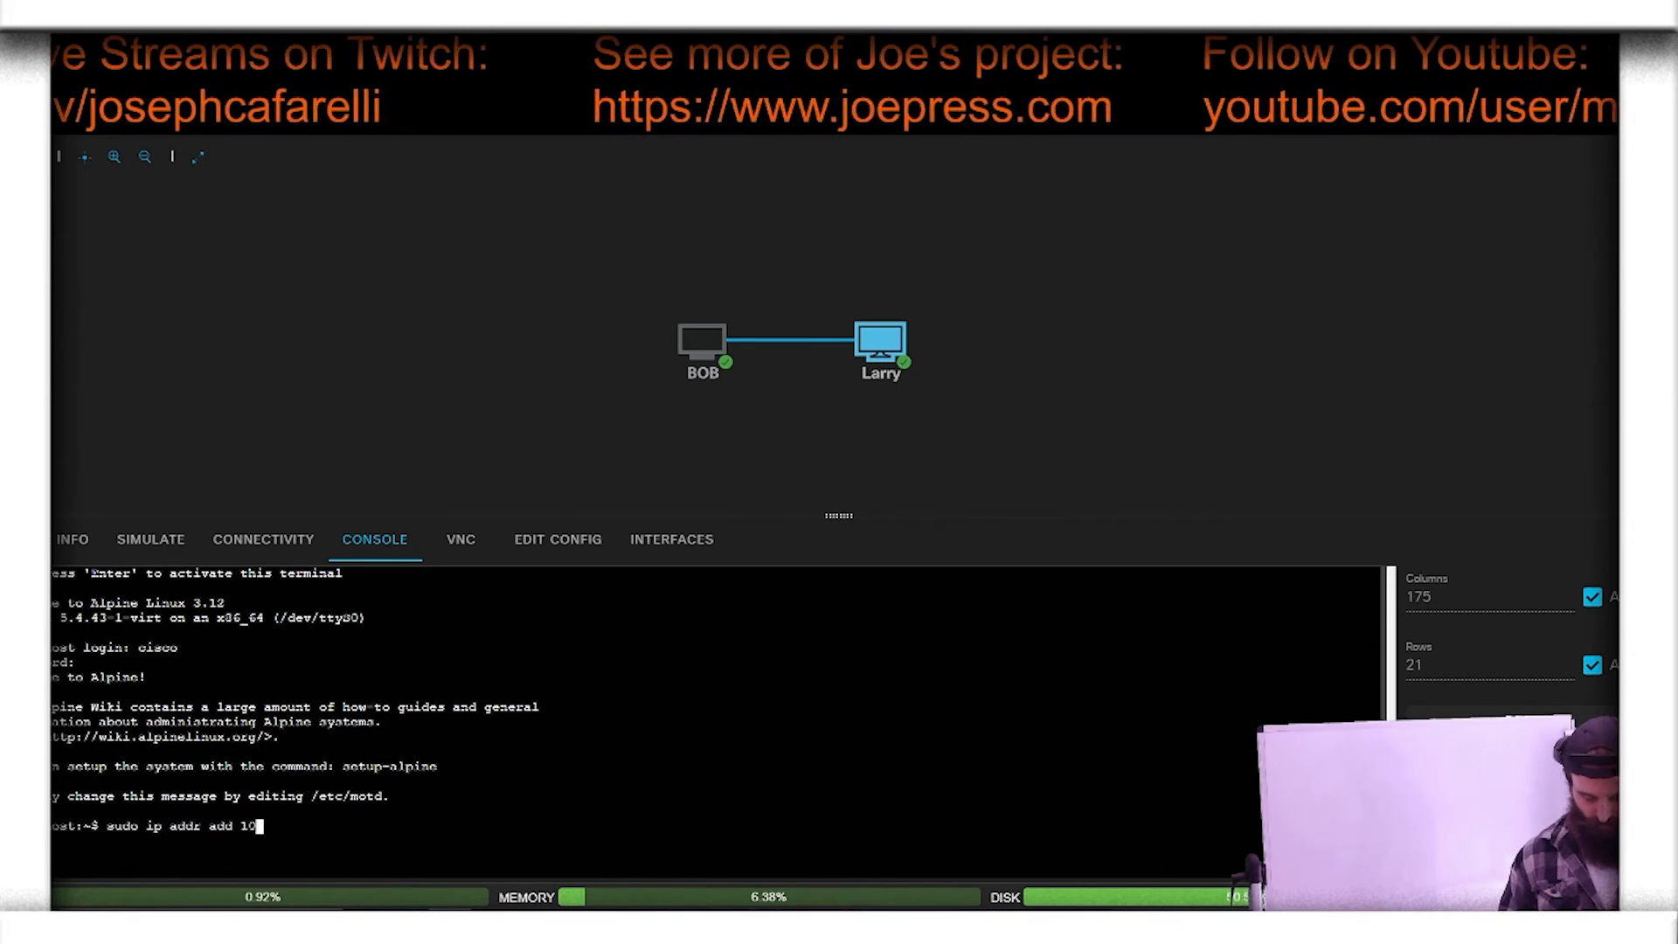
{"action": "type", "text": ".0.0.2"}
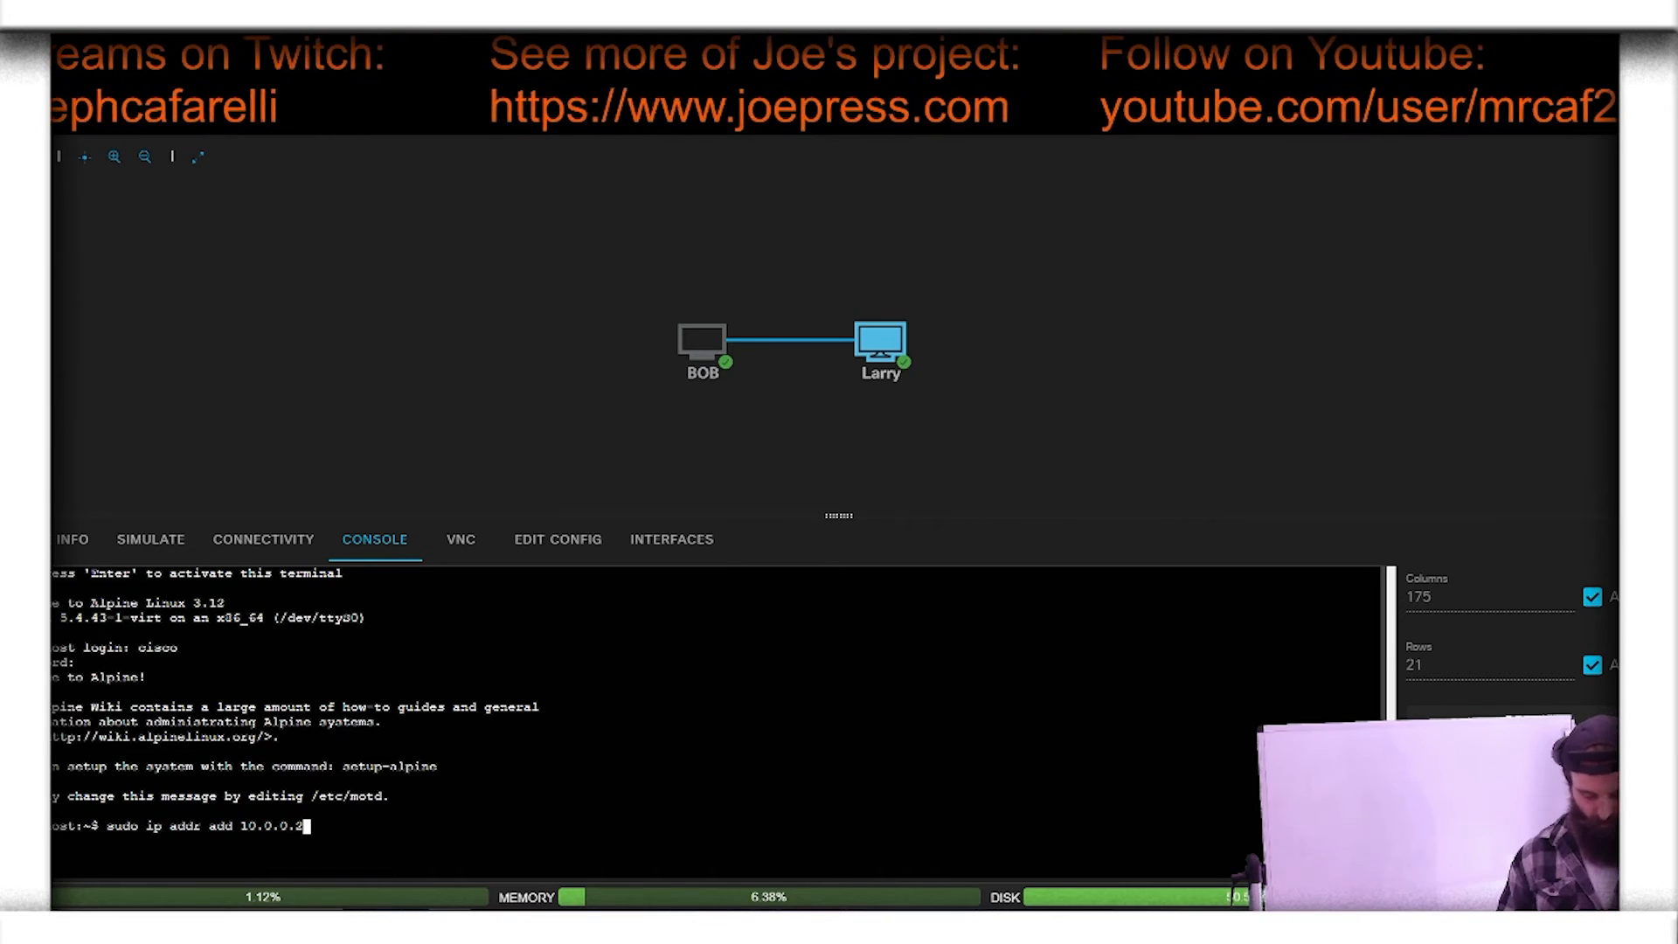
{"action": "type", "text": "/24 d"}
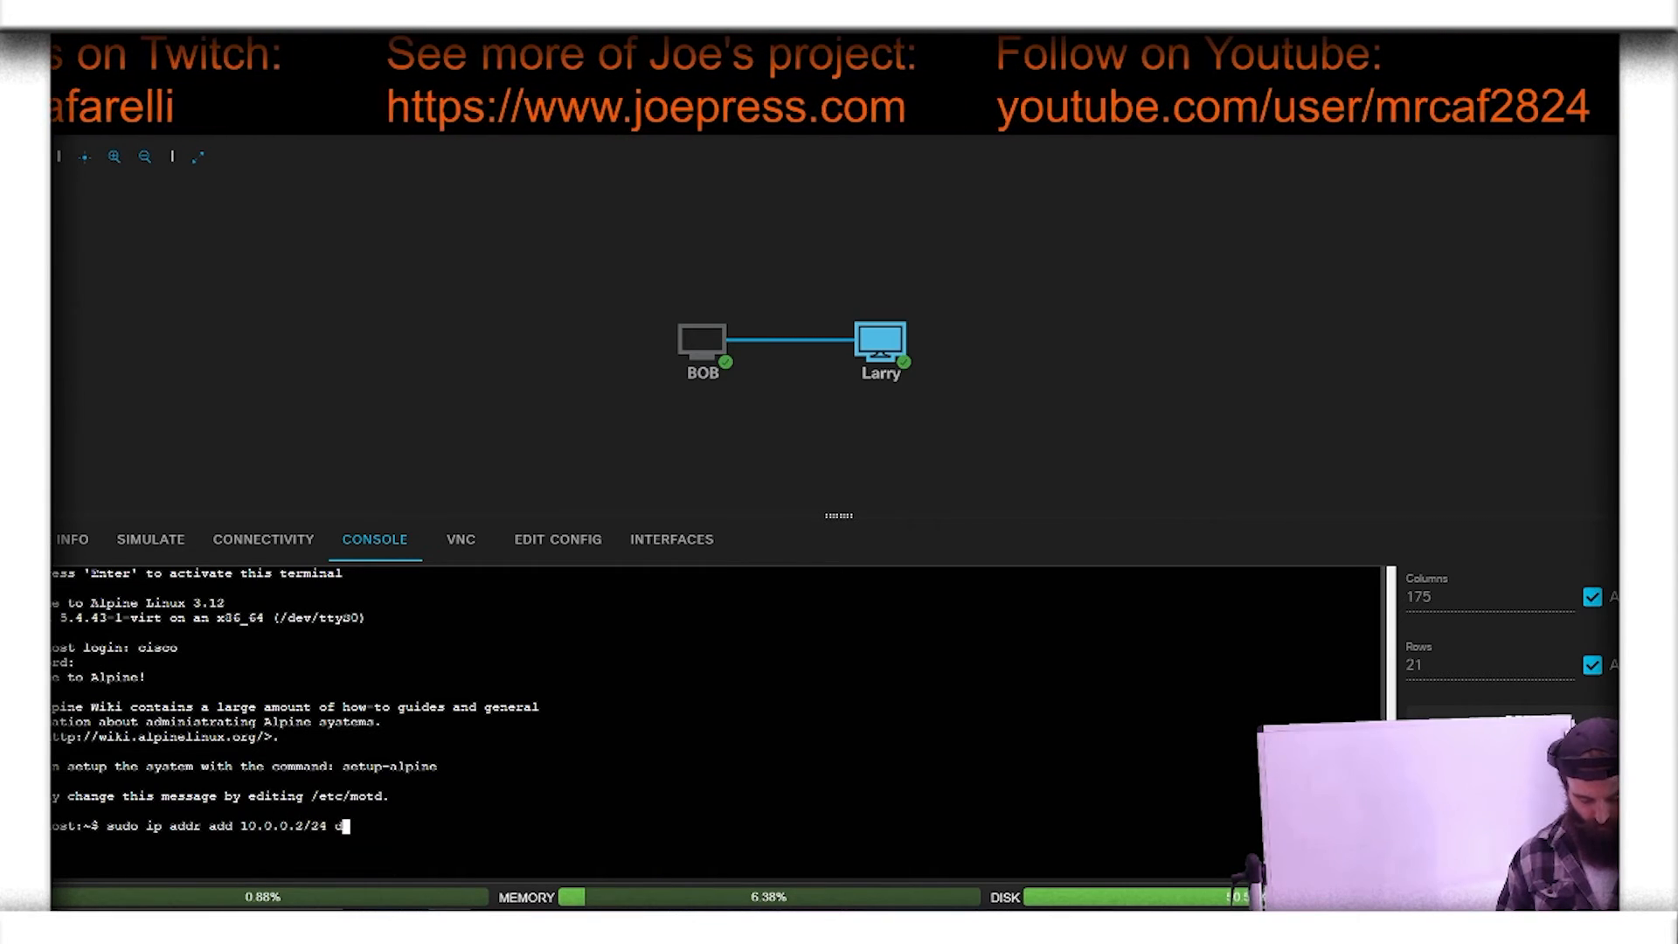
{"action": "type", "text": "ev eth0"}
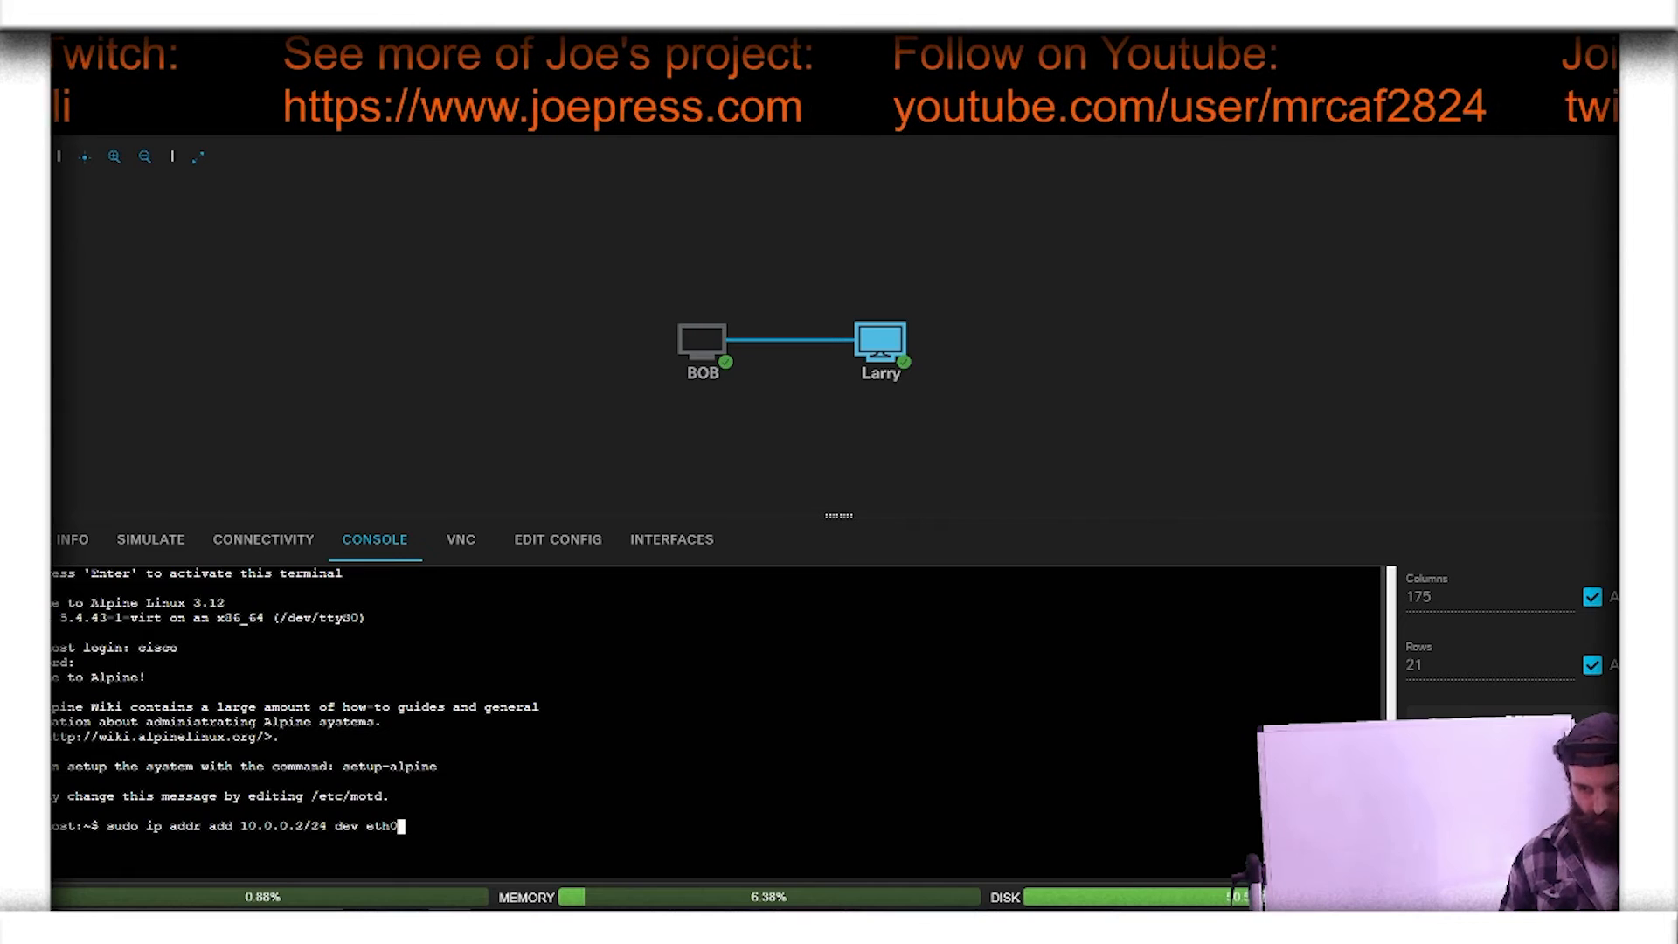
{"action": "key", "text": "Return"}
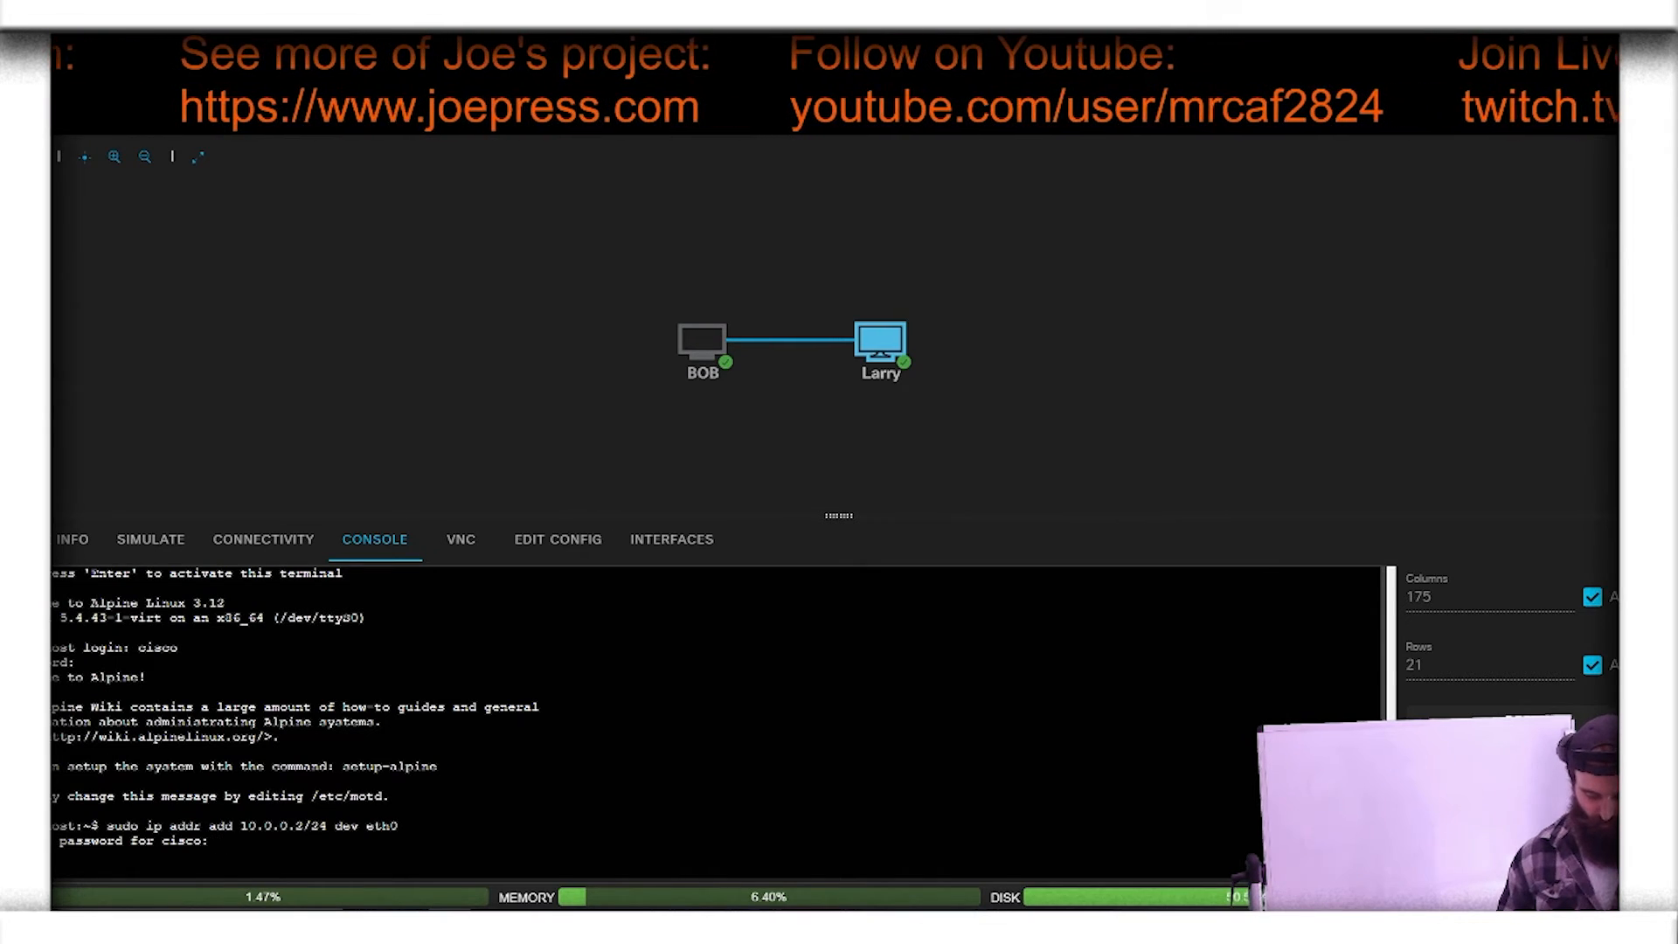
{"action": "key", "text": "Return"}
Step: Return to BOB's console and test the link by pinging Larry at 10.0.0.2, stopping the ping after several replies
{"action": "left_click", "coordinate": [709, 345]}
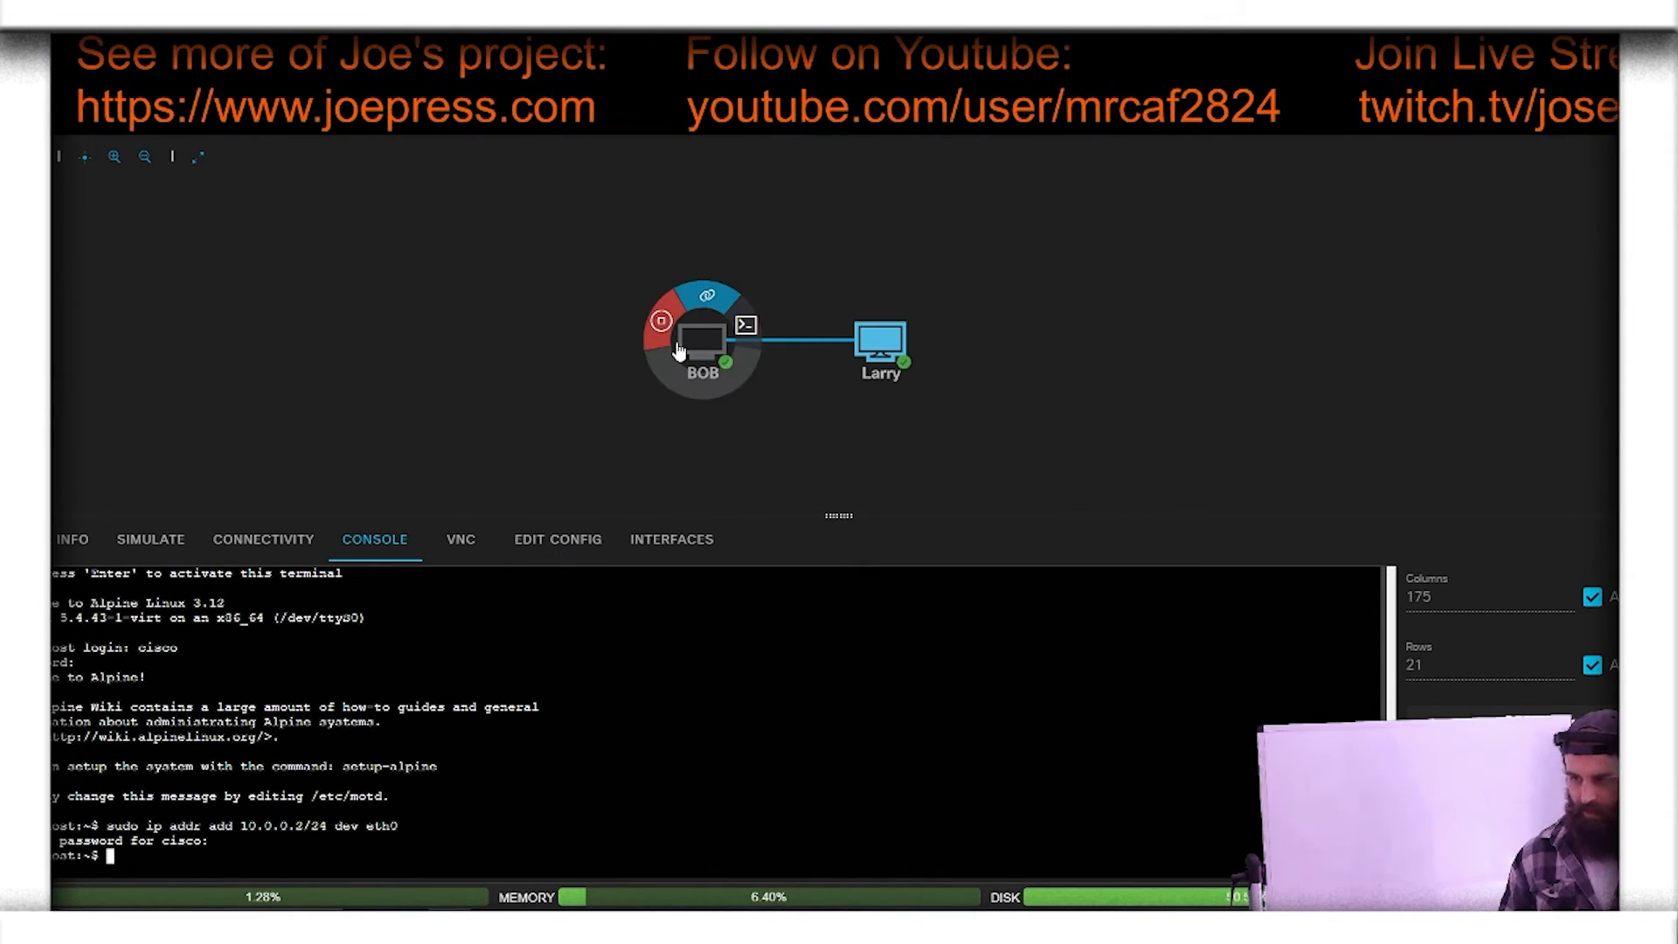
{"action": "left_click", "coordinate": [753, 336]}
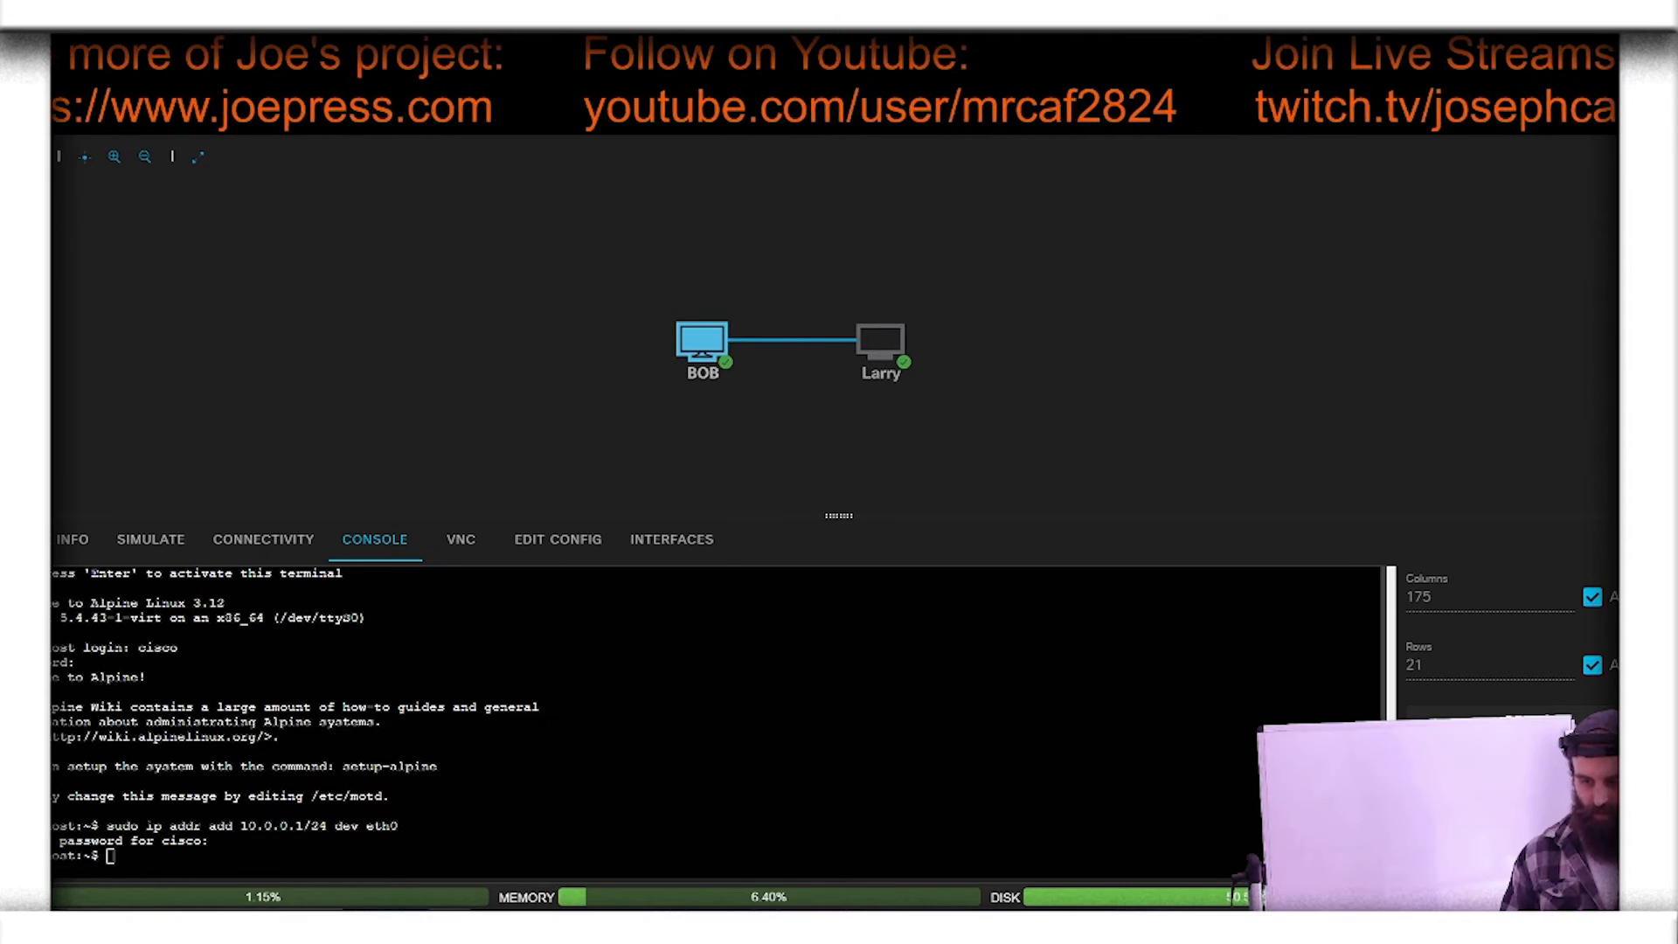
{"action": "type", "text": "ping "}
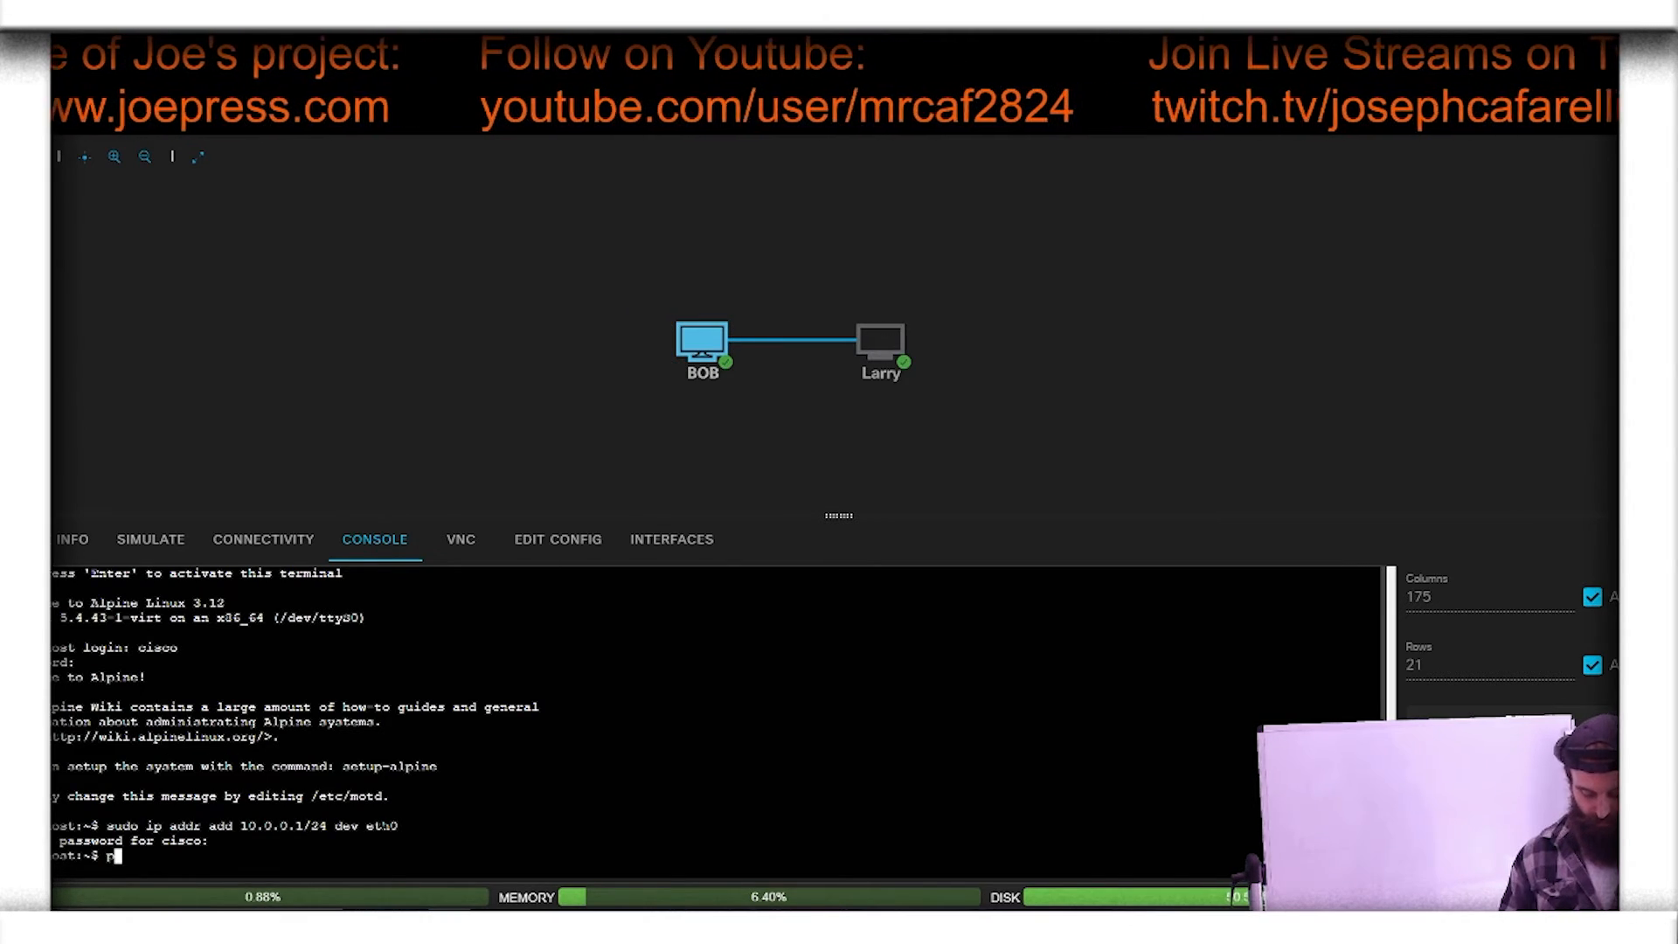
{"action": "type", "text": "10."}
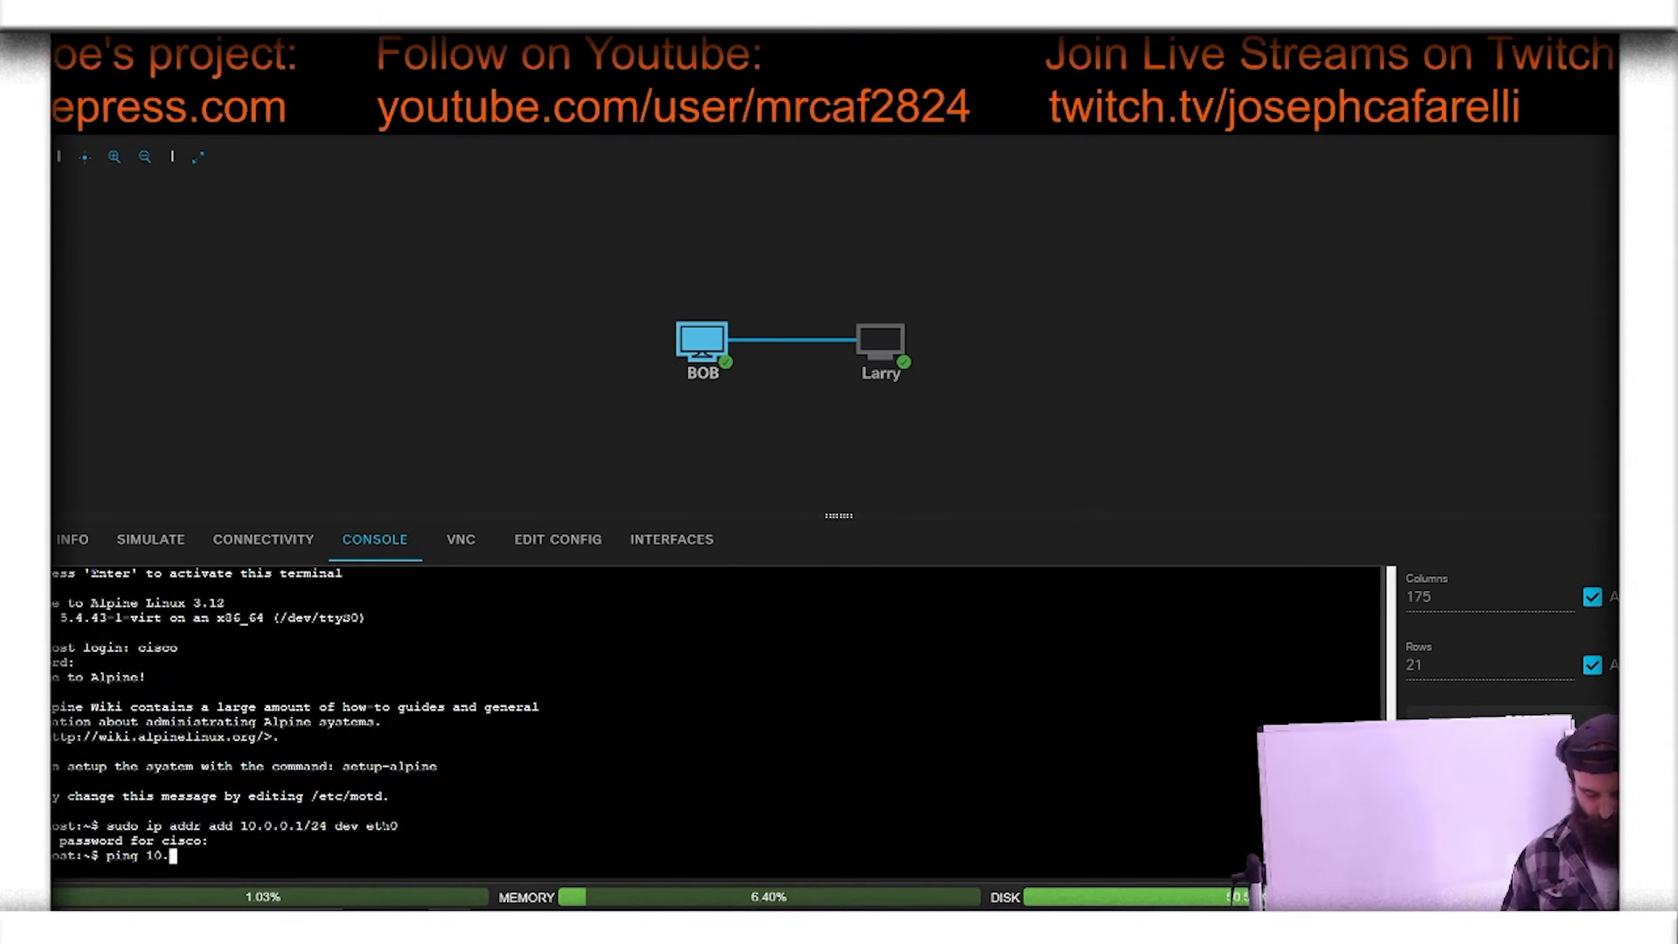
{"action": "type", "text": "0.0.2"}
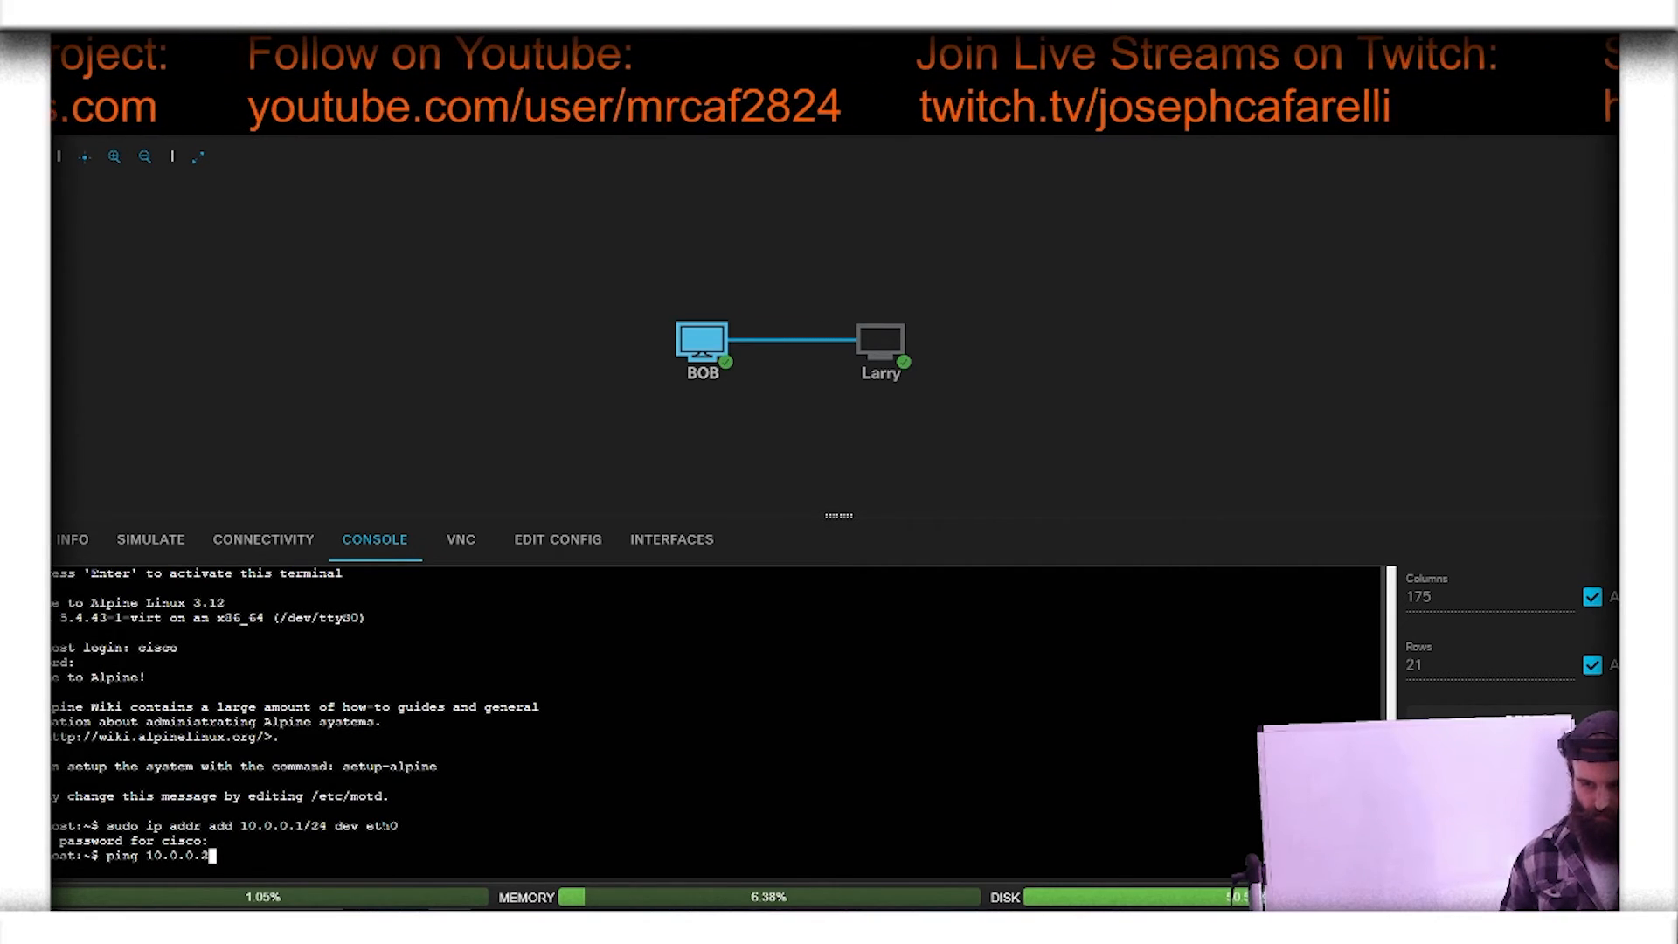
{"action": "key", "text": "Return"}
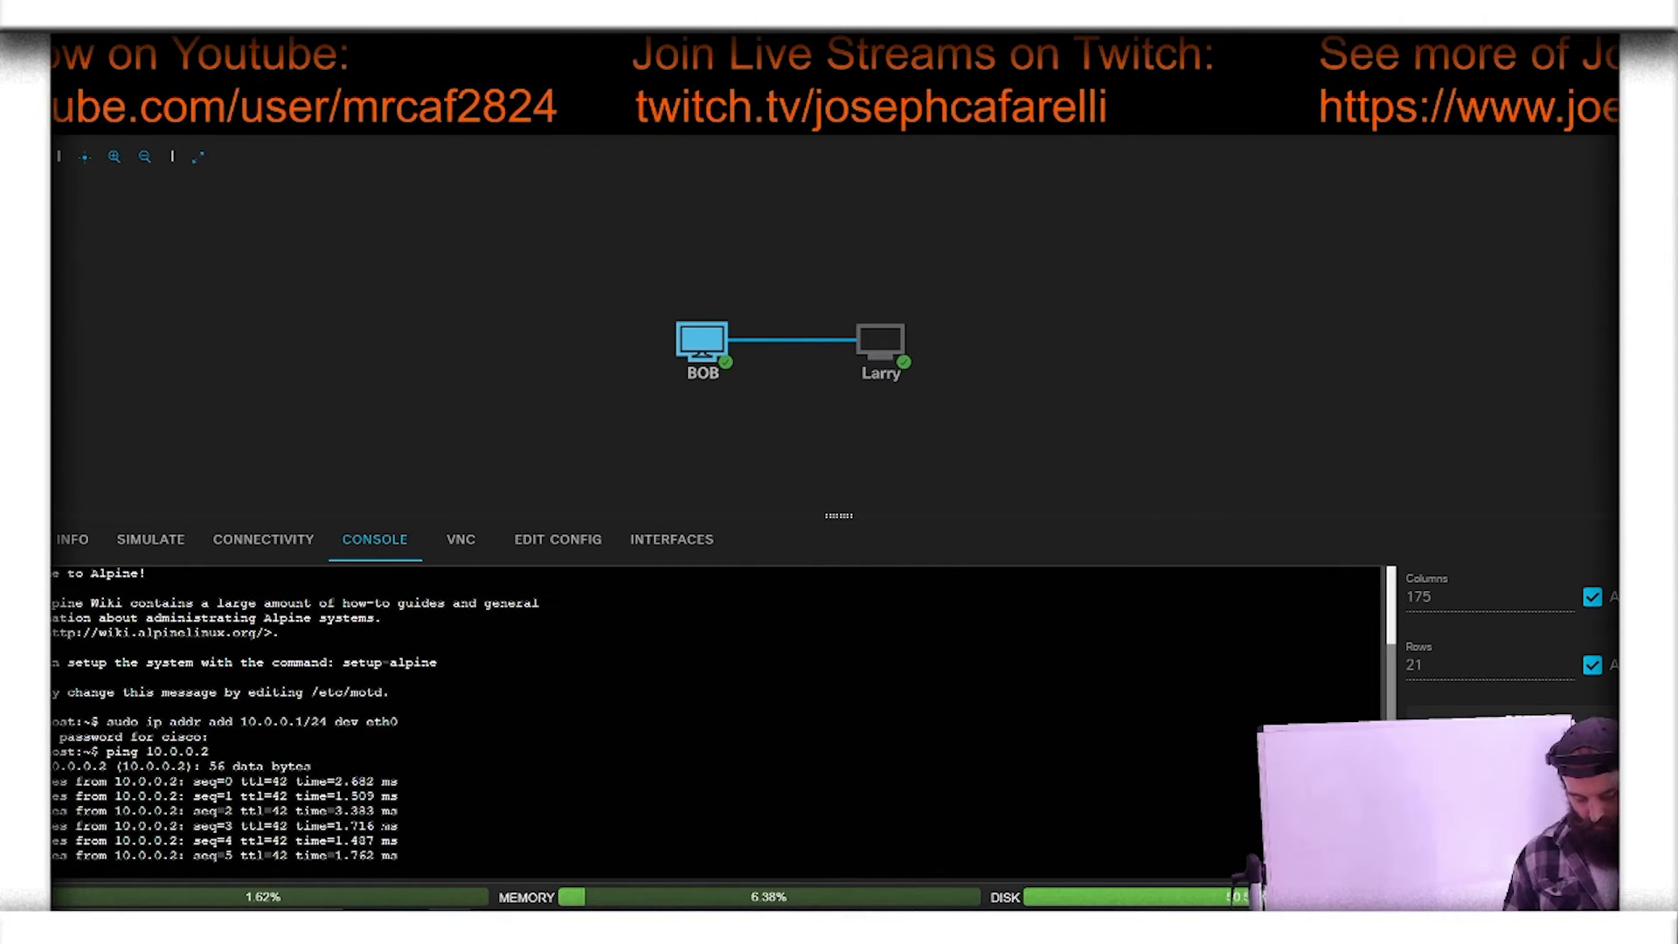
{"action": "key", "text": "ctrl+c"}
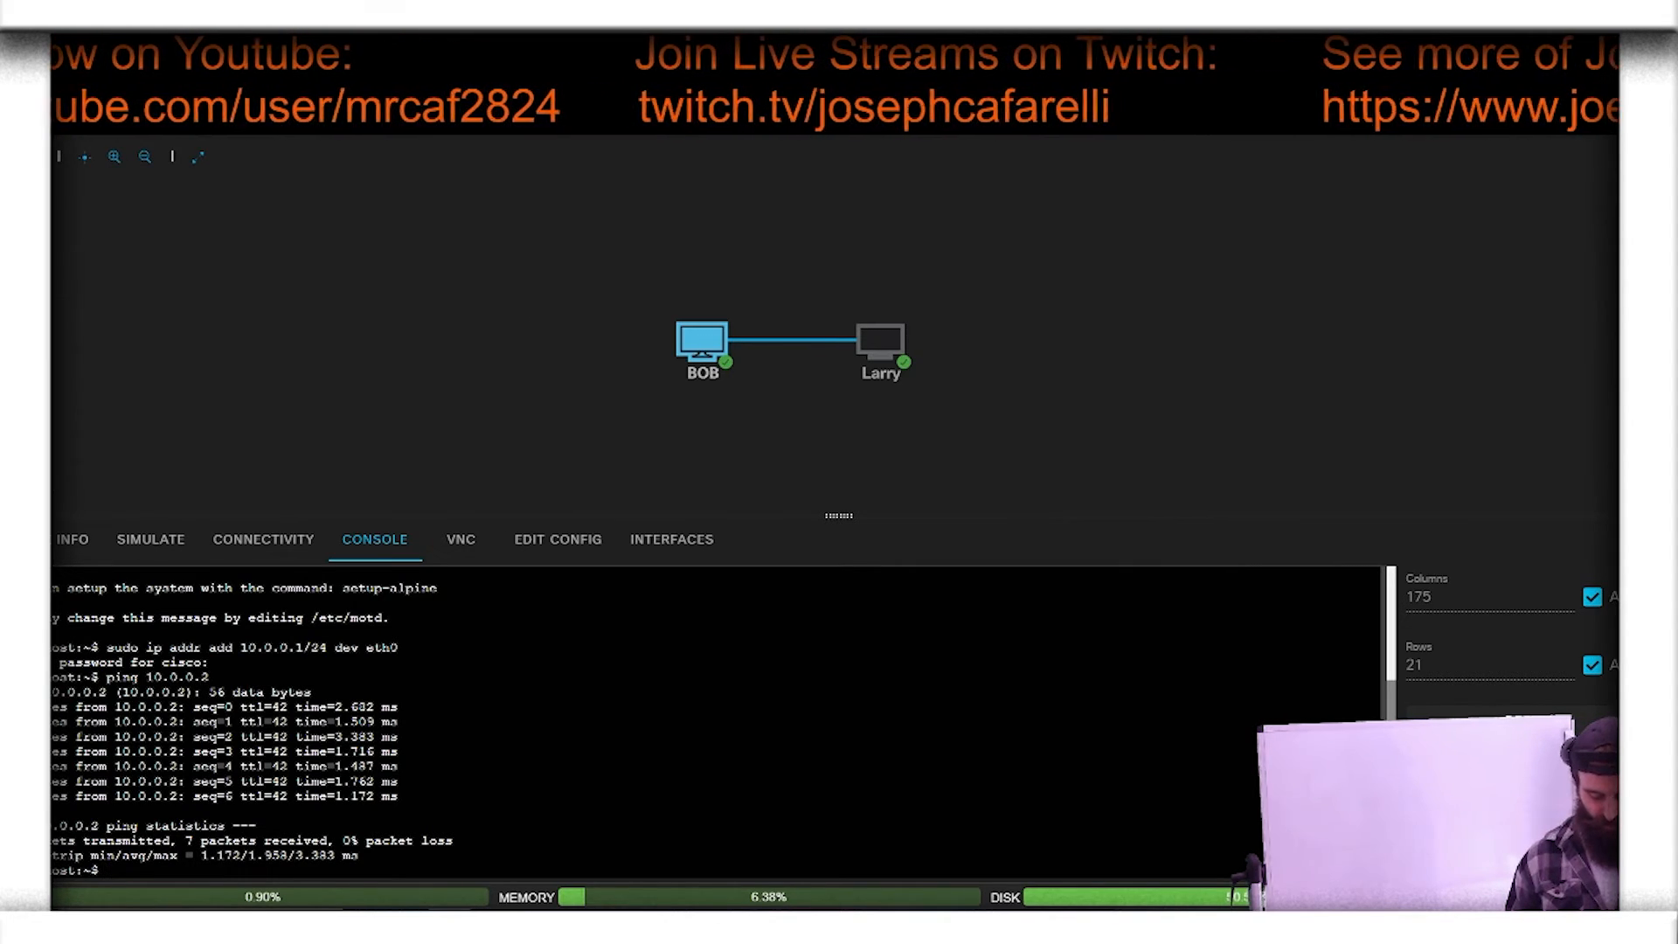
Step: Remove 10.0.0.1/24 from BOB's eth0 by reusing the earlier address command as "sudo ip addr del 10.0.0.1/24 dev eth0"
{"action": "key", "text": "Up"}
{"action": "key", "text": "Up"}
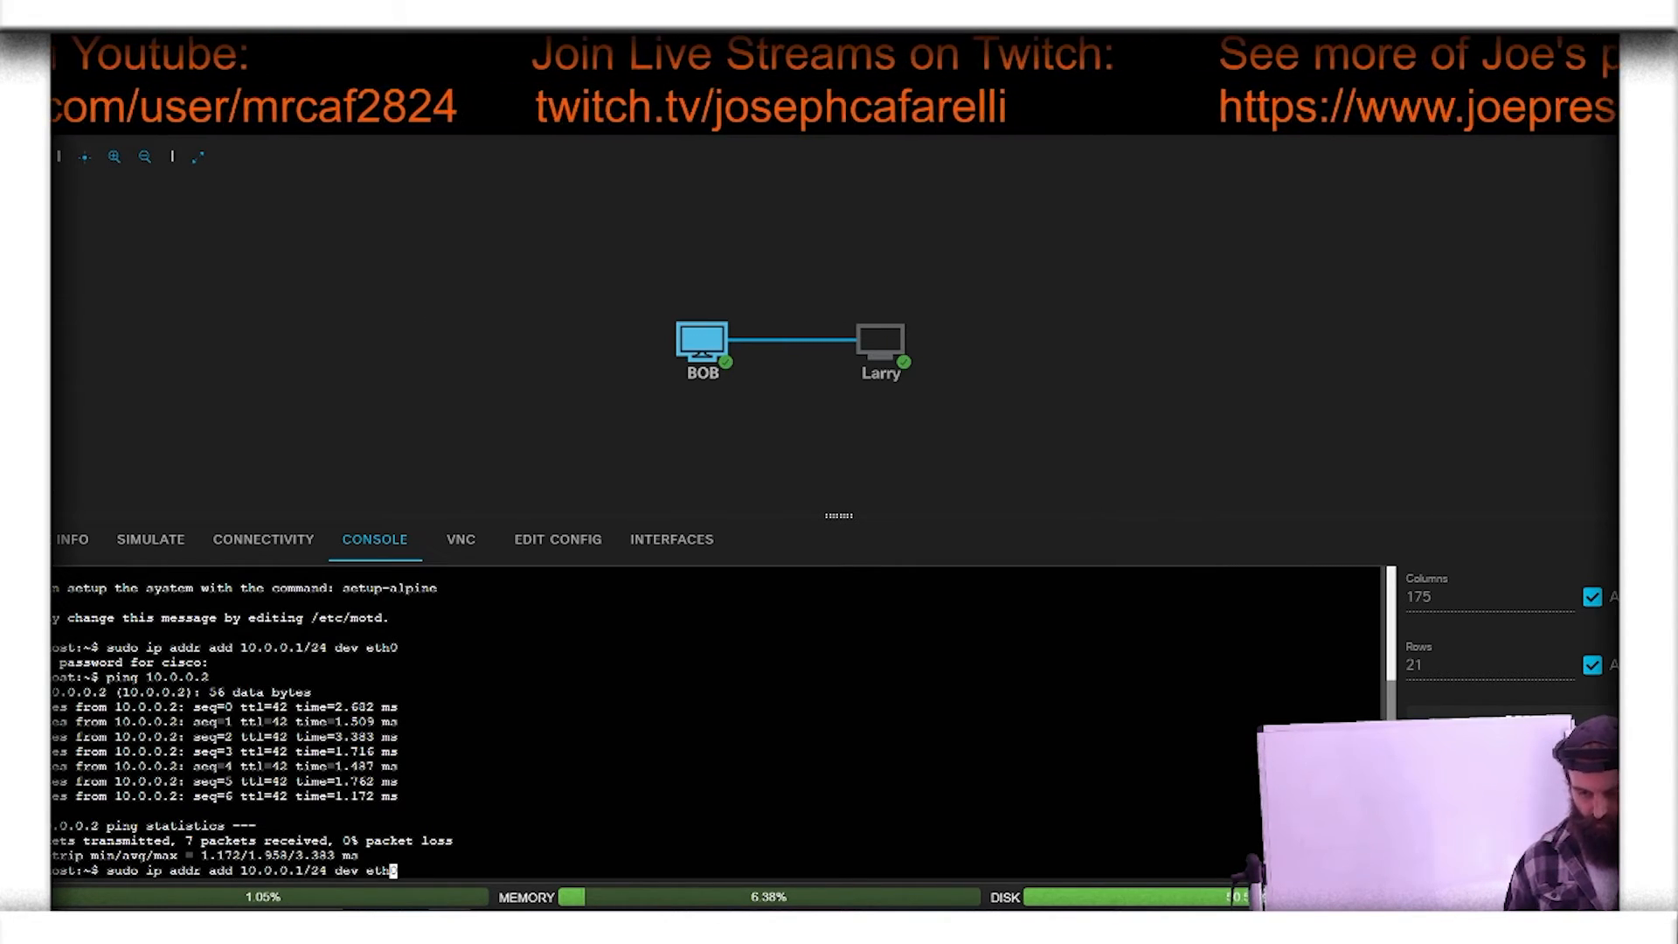
{"action": "key", "text": "Left"}
{"action": "key", "text": "Left"}
{"action": "key", "text": "Left"}
{"action": "key", "text": "Left"}
{"action": "key", "text": "Left"}
{"action": "key", "text": "Left"}
{"action": "key", "text": "Left"}
{"action": "key", "text": "Left"}
{"action": "key", "text": "Left"}
{"action": "key", "text": "Left"}
{"action": "key", "text": "Left"}
{"action": "key", "text": "Left"}
{"action": "key", "text": "Left"}
{"action": "key", "text": "Left"}
{"action": "key", "text": "Left"}
{"action": "key", "text": "Left"}
{"action": "key", "text": "Left"}
{"action": "key", "text": "Left"}
{"action": "key", "text": "Left"}
{"action": "key", "text": "Left"}
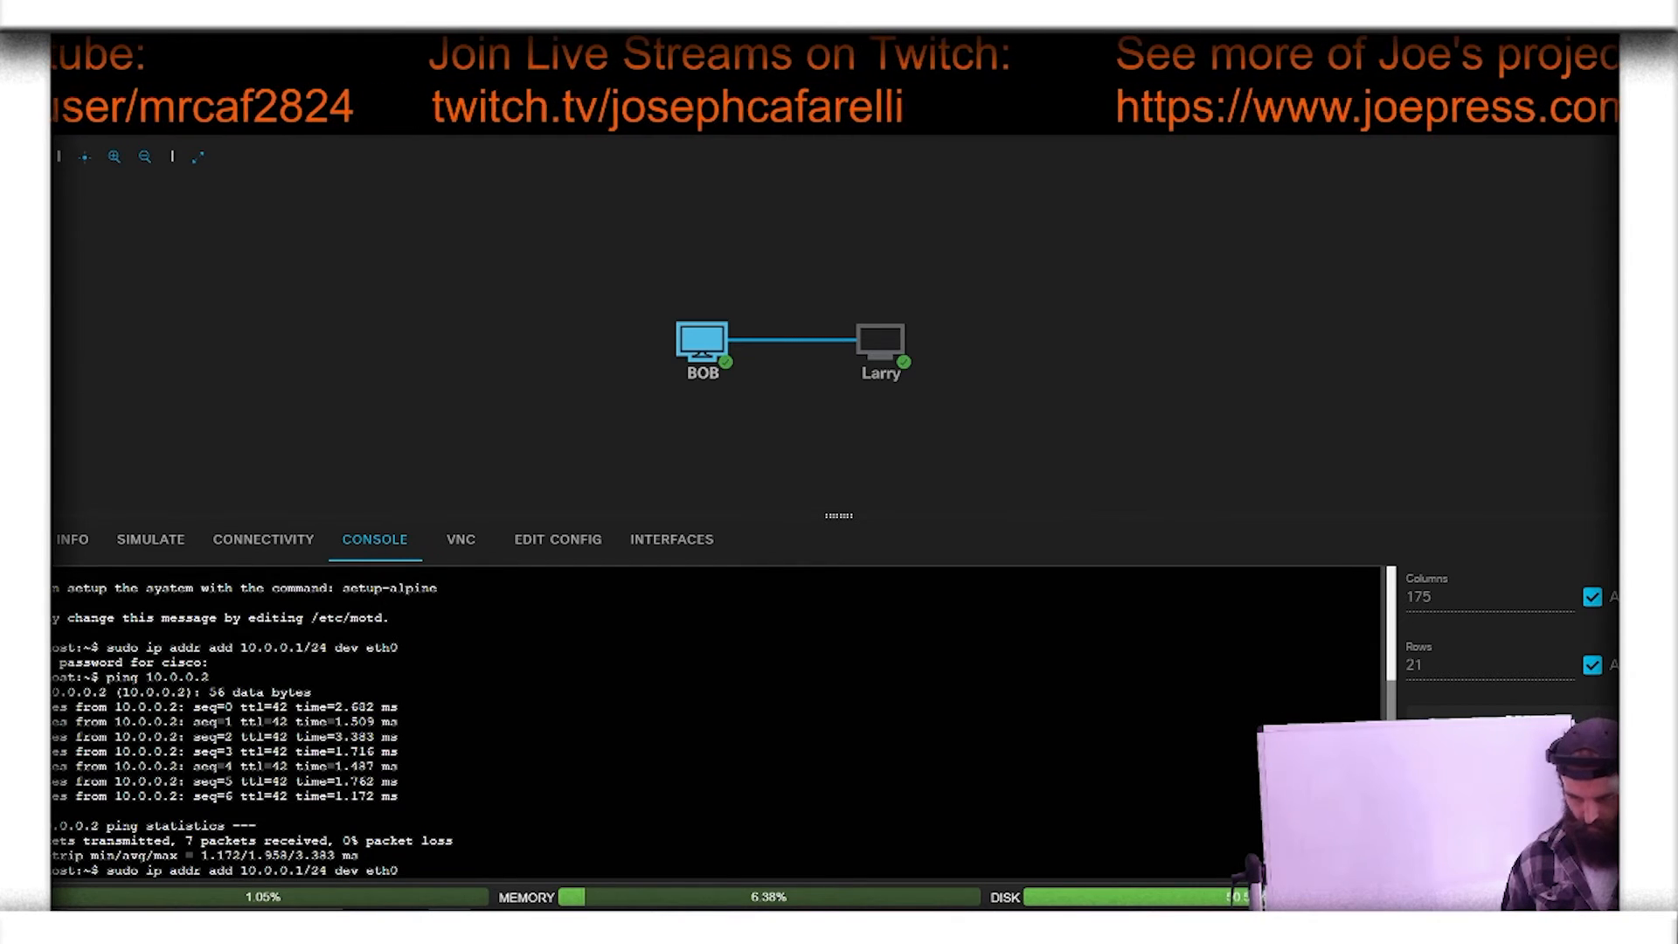
{"action": "key", "text": "BackSpace"}
{"action": "key", "text": "BackSpace"}
{"action": "key", "text": "BackSpace"}
{"action": "type", "text": "del"}
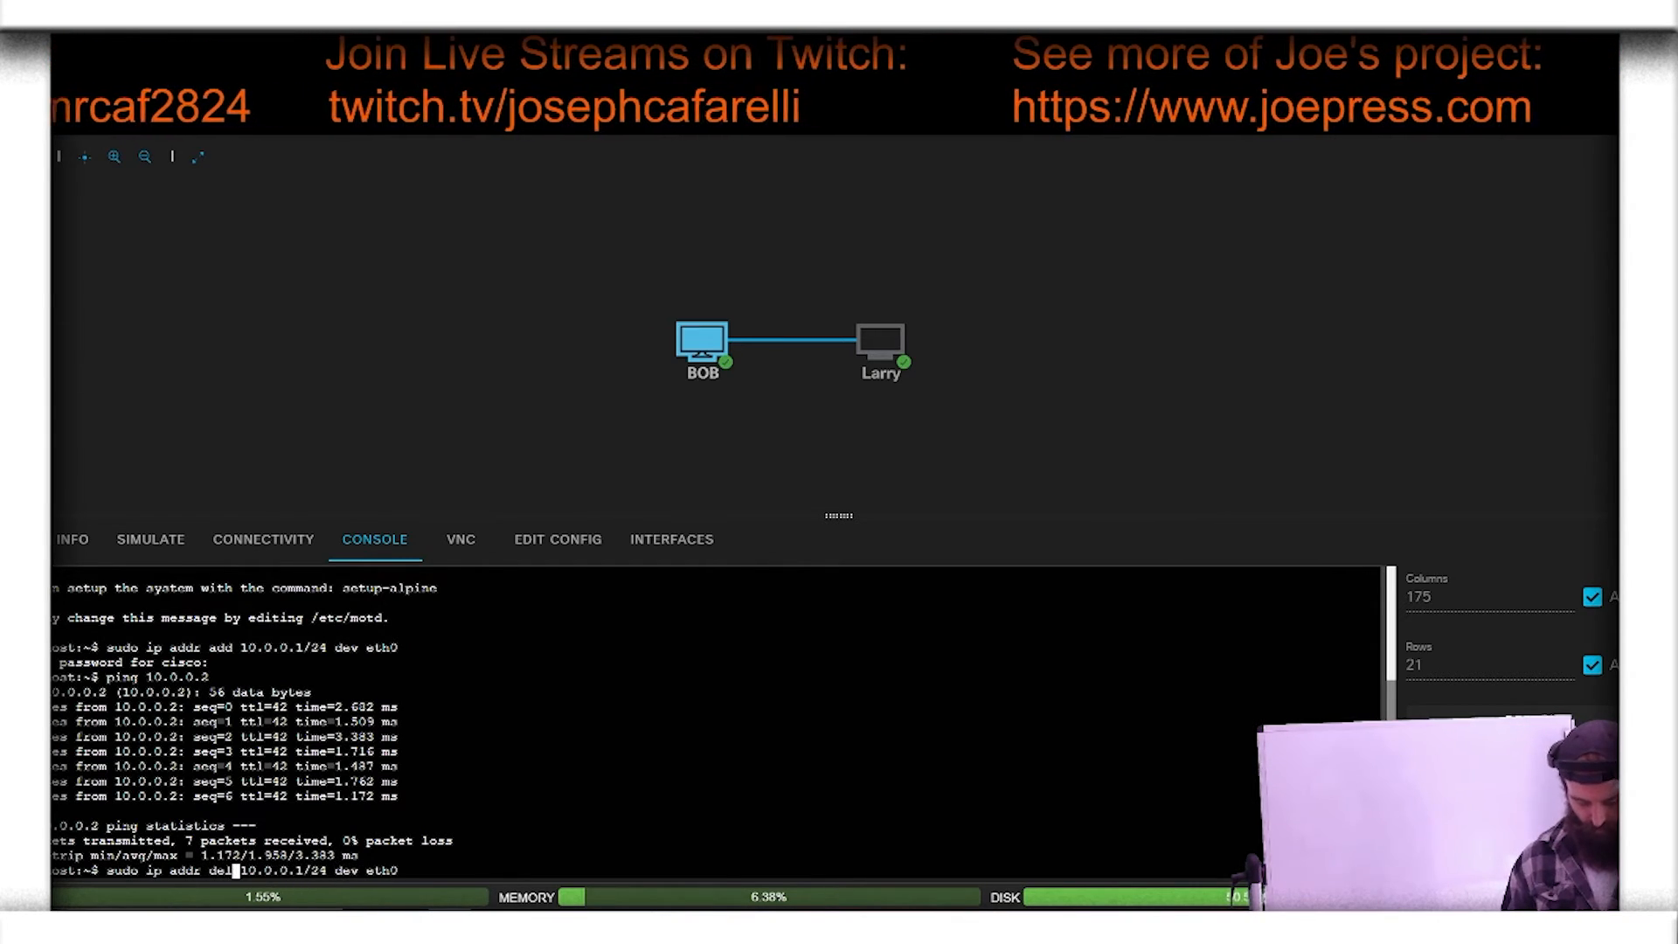
{"action": "key", "text": "Right"}
{"action": "key", "text": "Right"}
{"action": "key", "text": "Right"}
{"action": "key", "text": "Right"}
{"action": "key", "text": "Right"}
{"action": "key", "text": "Right"}
{"action": "key", "text": "Right"}
{"action": "key", "text": "Right"}
{"action": "key", "text": "Right"}
{"action": "key", "text": "Right"}
{"action": "key", "text": "Right"}
{"action": "key", "text": "Right"}
{"action": "key", "text": "Right"}
{"action": "key", "text": "Right"}
{"action": "key", "text": "Right"}
{"action": "key", "text": "Right"}
{"action": "key", "text": "Right"}
{"action": "key", "text": "Right"}
{"action": "key", "text": "Right"}
{"action": "key", "text": "Right"}
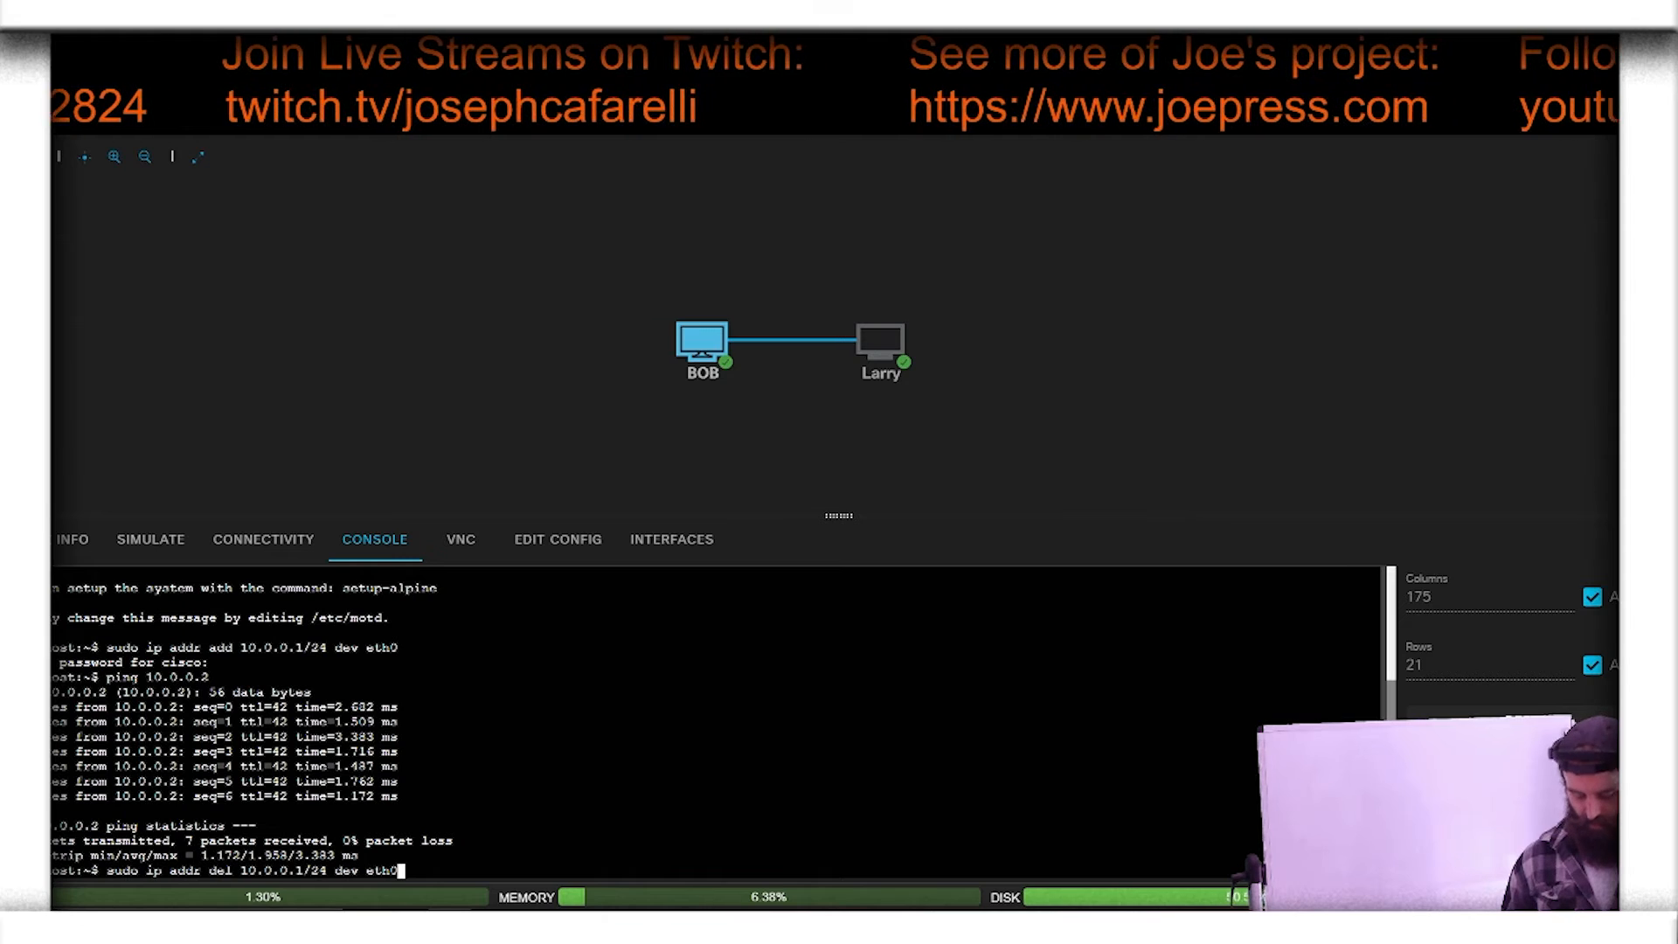
{"action": "key", "text": "Return"}
Step: Recall the address removal command on BOB and replace del with add
{"action": "key", "text": "Up"}
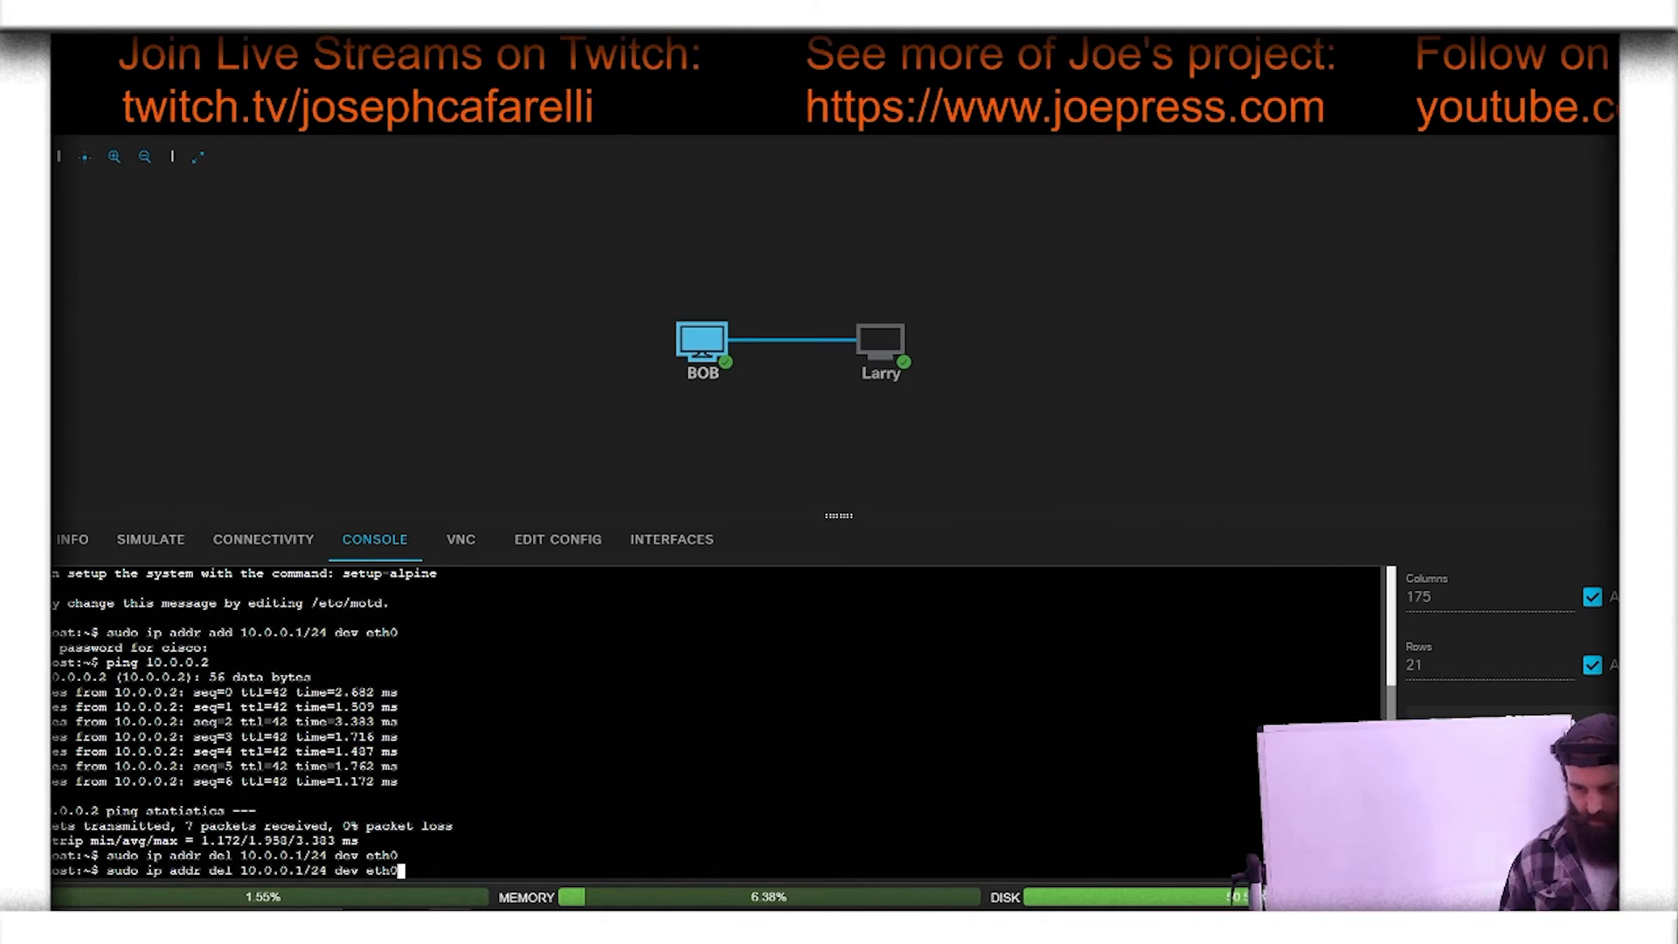
{"action": "key", "text": "Left"}
{"action": "key", "text": "Left"}
{"action": "key", "text": "Left"}
{"action": "key", "text": "Left"}
{"action": "key", "text": "Left"}
{"action": "key", "text": "Left"}
{"action": "key", "text": "Left"}
{"action": "key", "text": "Left"}
{"action": "key", "text": "Left"}
{"action": "key", "text": "Left"}
{"action": "key", "text": "Left"}
{"action": "key", "text": "Left"}
{"action": "key", "text": "Left"}
{"action": "key", "text": "Left"}
{"action": "key", "text": "Left"}
{"action": "key", "text": "Left"}
{"action": "key", "text": "Left"}
{"action": "key", "text": "Left"}
{"action": "key", "text": "Left"}
{"action": "key", "text": "Left"}
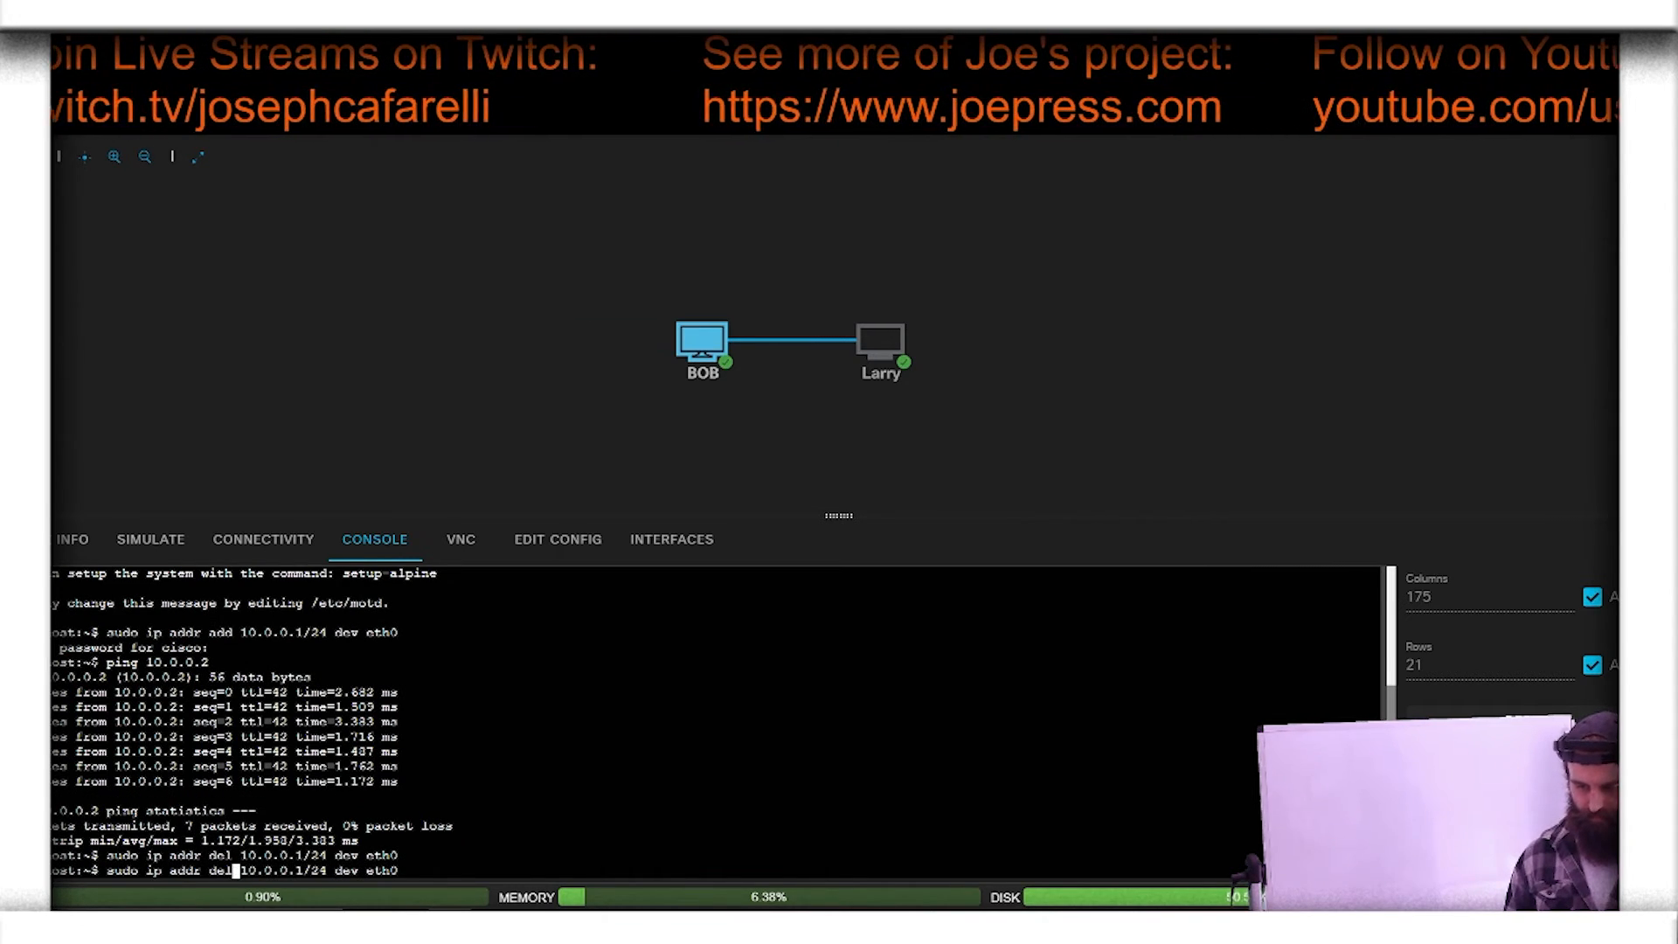
{"action": "key", "text": "BackSpace"}
{"action": "key", "text": "BackSpace"}
{"action": "key", "text": "BackSpace"}
{"action": "type", "text": "a"}
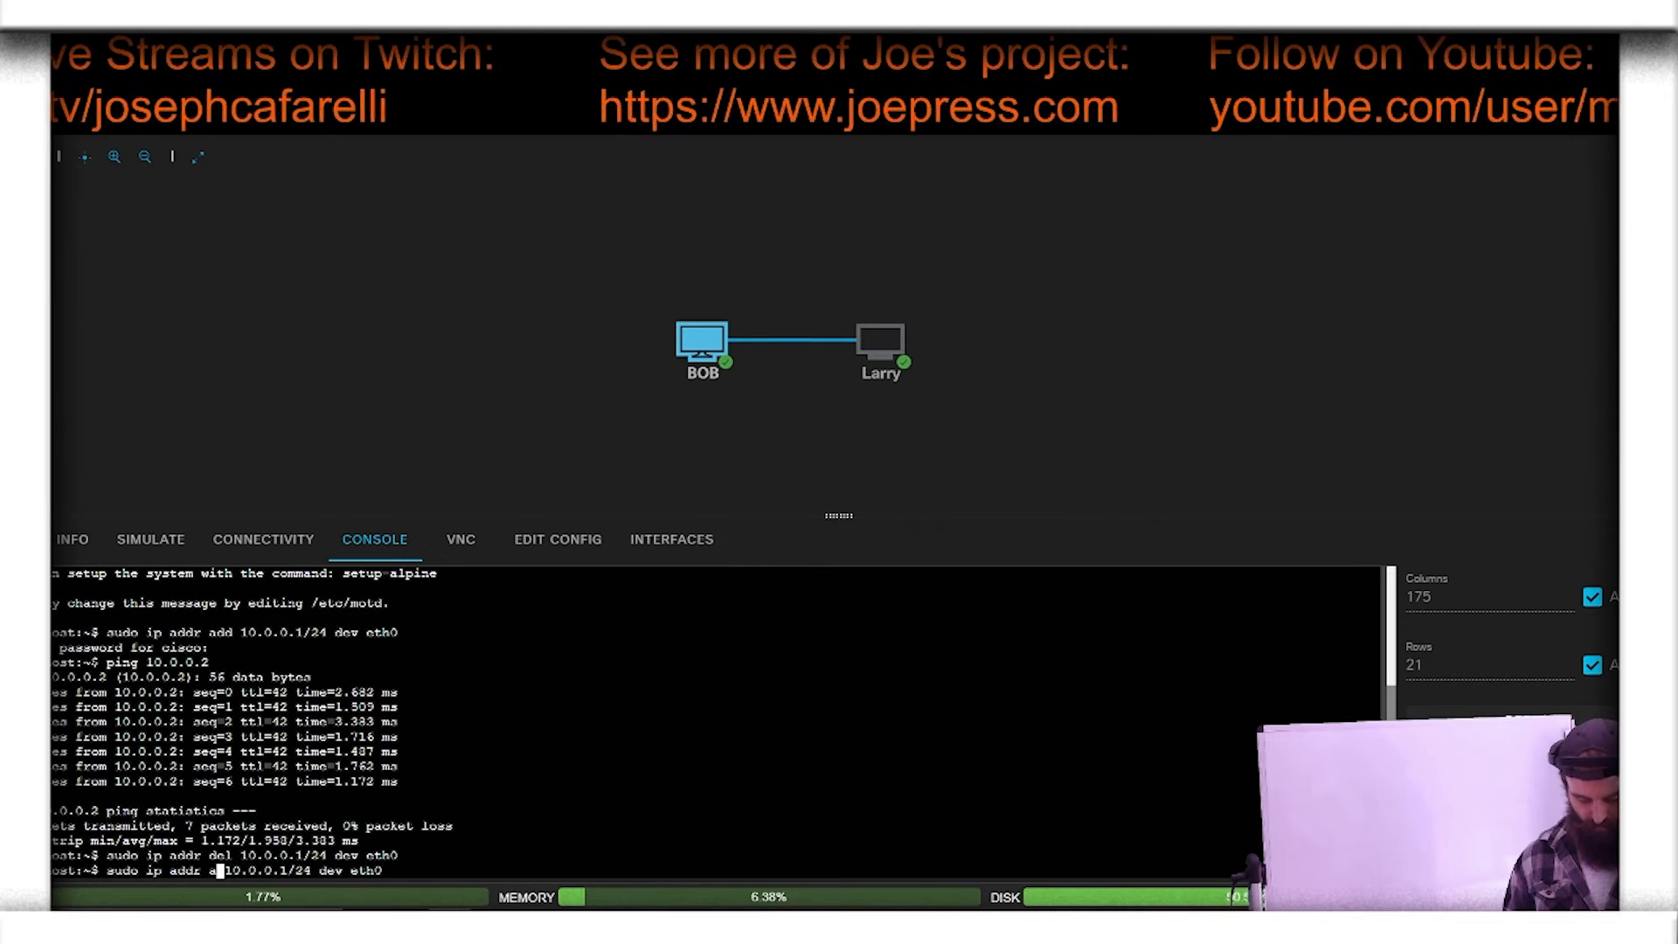
{"action": "type", "text": "dd"}
{"action": "key", "text": "Right"}
{"action": "key", "text": "Right"}
{"action": "key", "text": "Right"}
{"action": "key", "text": "Right"}
{"action": "key", "text": "Right"}
{"action": "key", "text": "Right"}
{"action": "key", "text": "Right"}
{"action": "key", "text": "Right"}
{"action": "key", "text": "Right"}
{"action": "key", "text": "Right"}
{"action": "key", "text": "Right"}
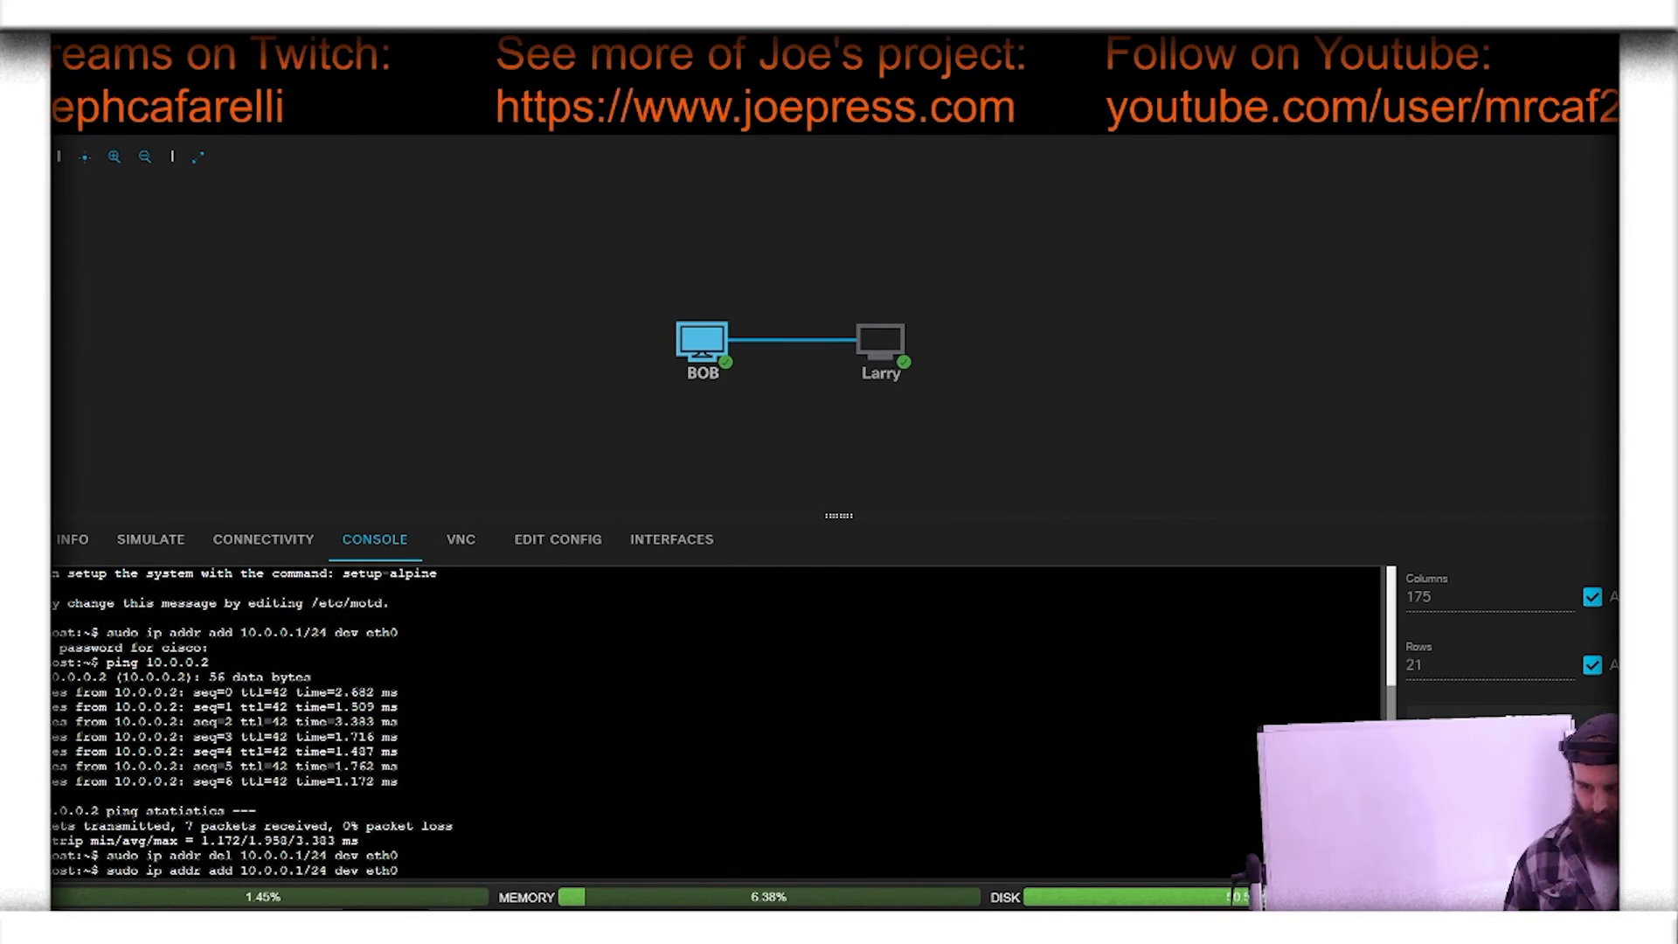
{"action": "key", "text": "BackSpace"}
{"action": "key", "text": "BackSpace"}
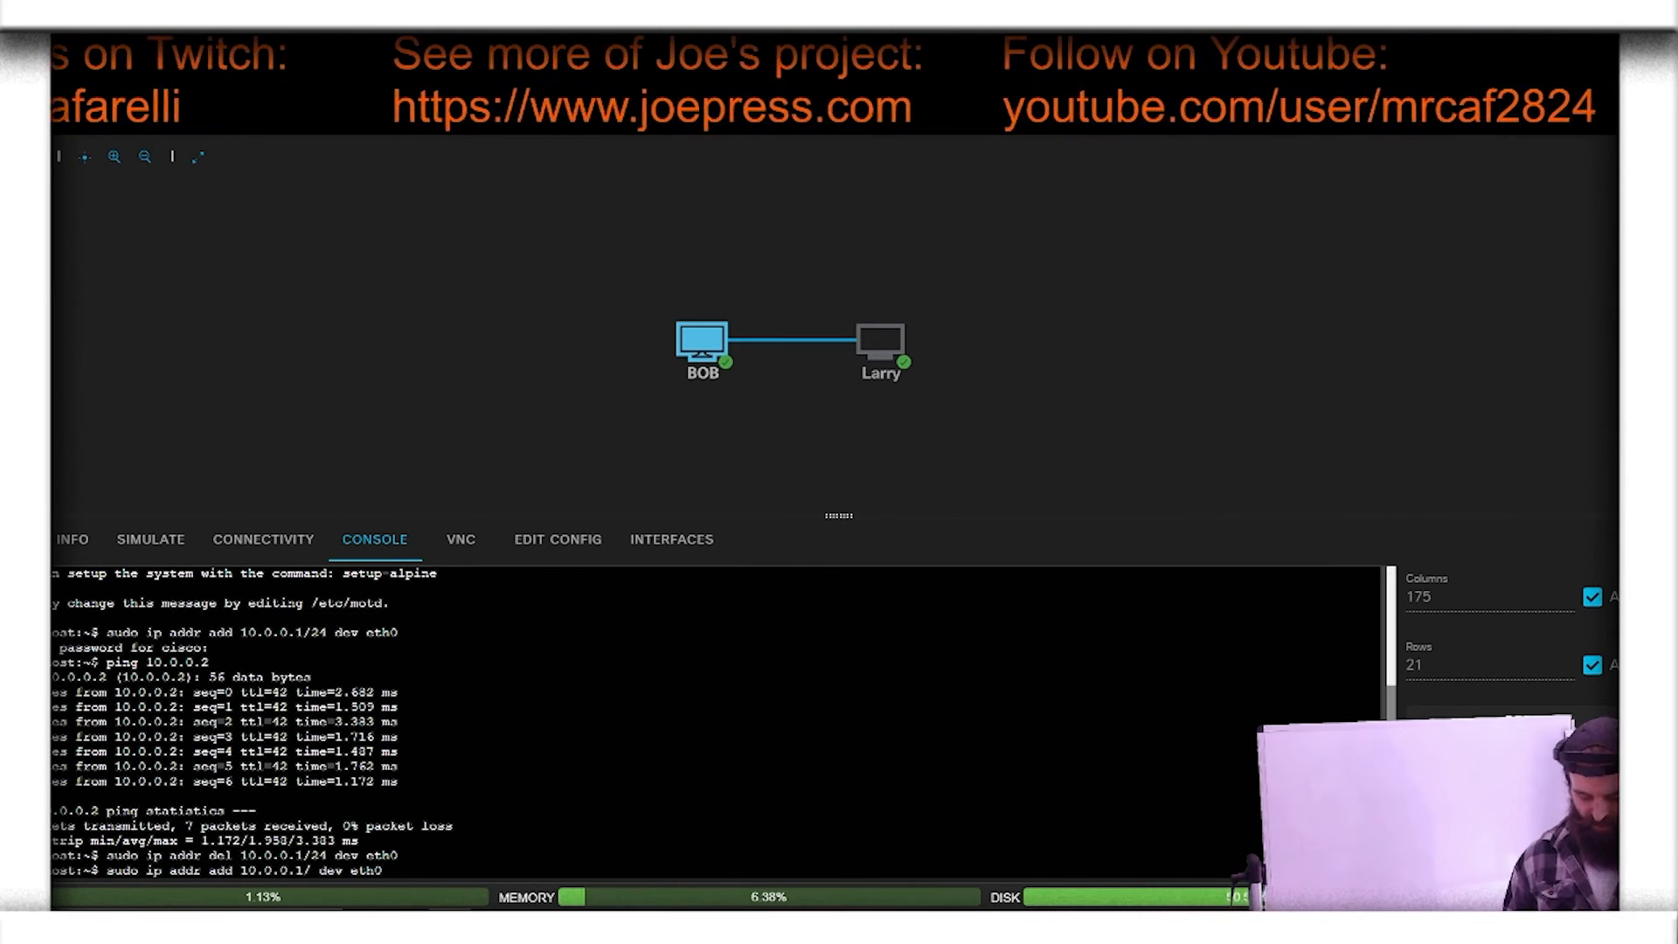
{"action": "type", "text": "28"}
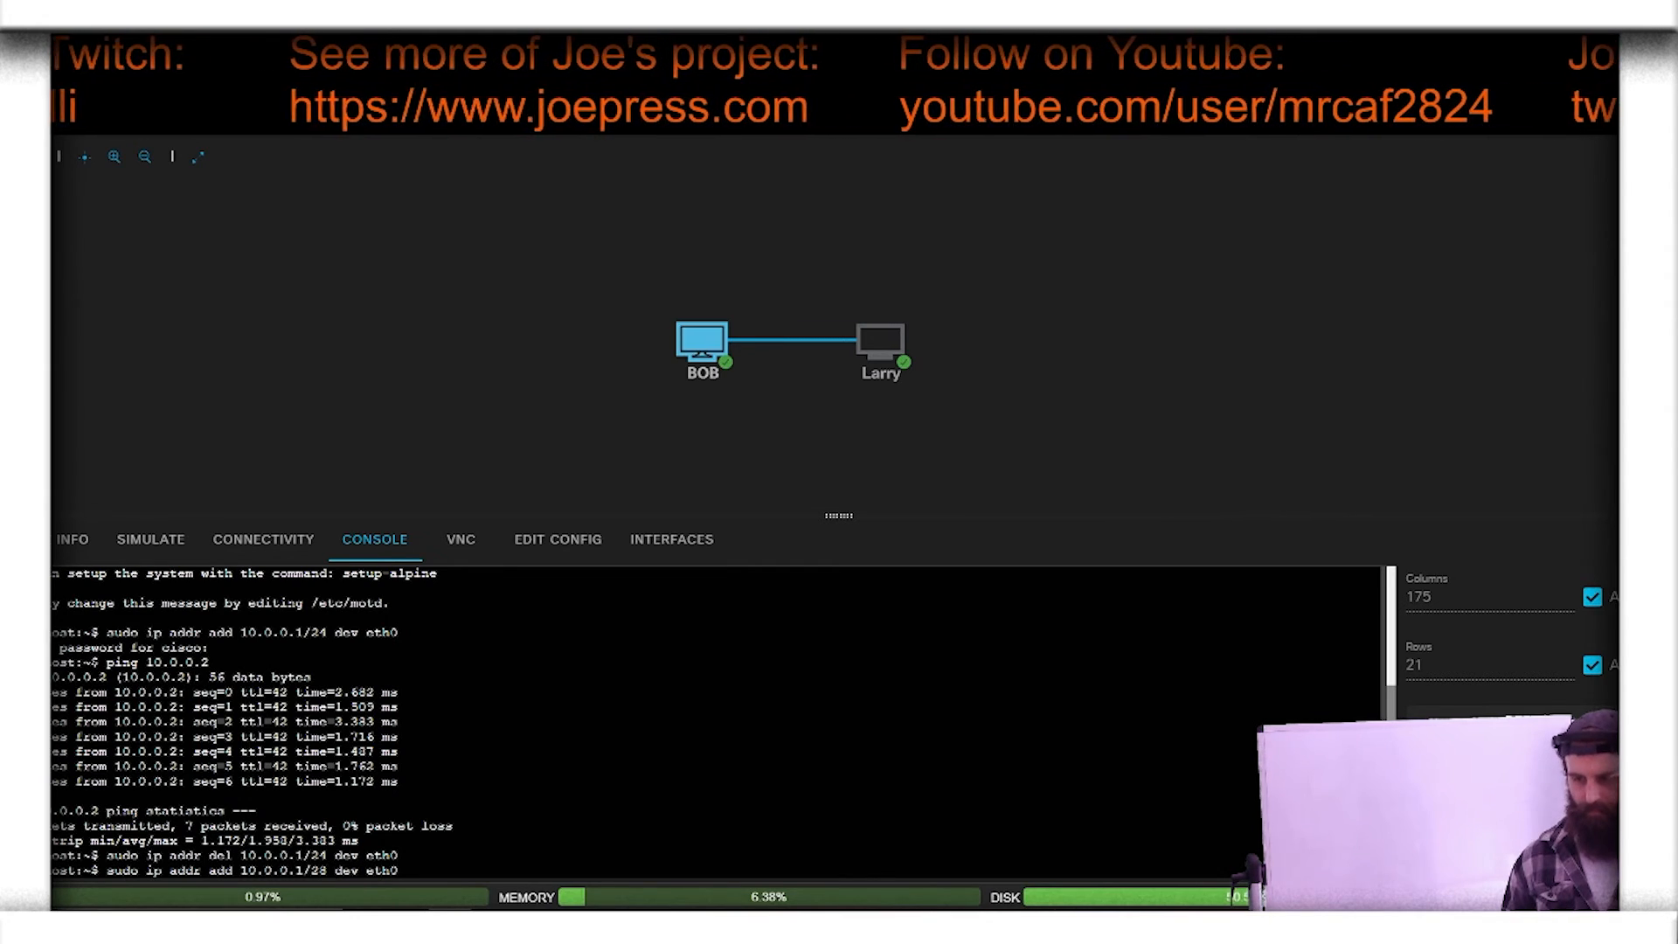
{"action": "key", "text": "BackSpace"}
{"action": "key", "text": "BackSpace"}
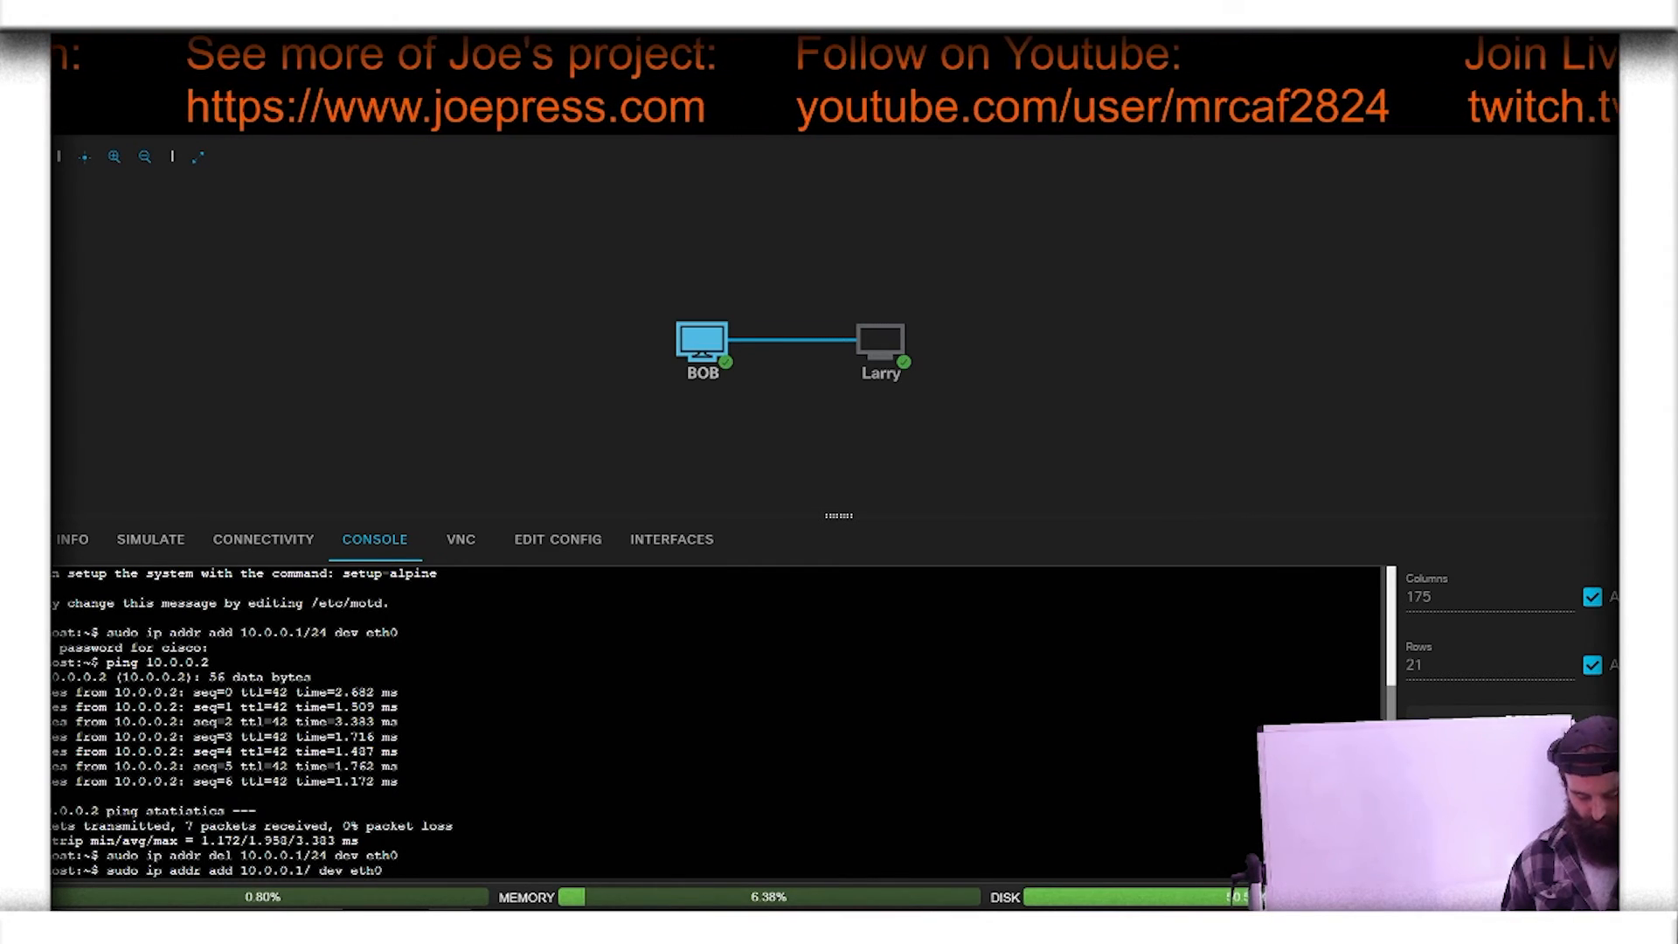
{"action": "type", "text": "24"}
Step: Change the address in the recalled command to 10.0.1.1/24 and run it to assign that address to BOB's eth0
{"action": "key", "text": "Left"}
{"action": "key", "text": "Left"}
{"action": "key", "text": "Left"}
{"action": "key", "text": "Left"}
{"action": "key", "text": "Left"}
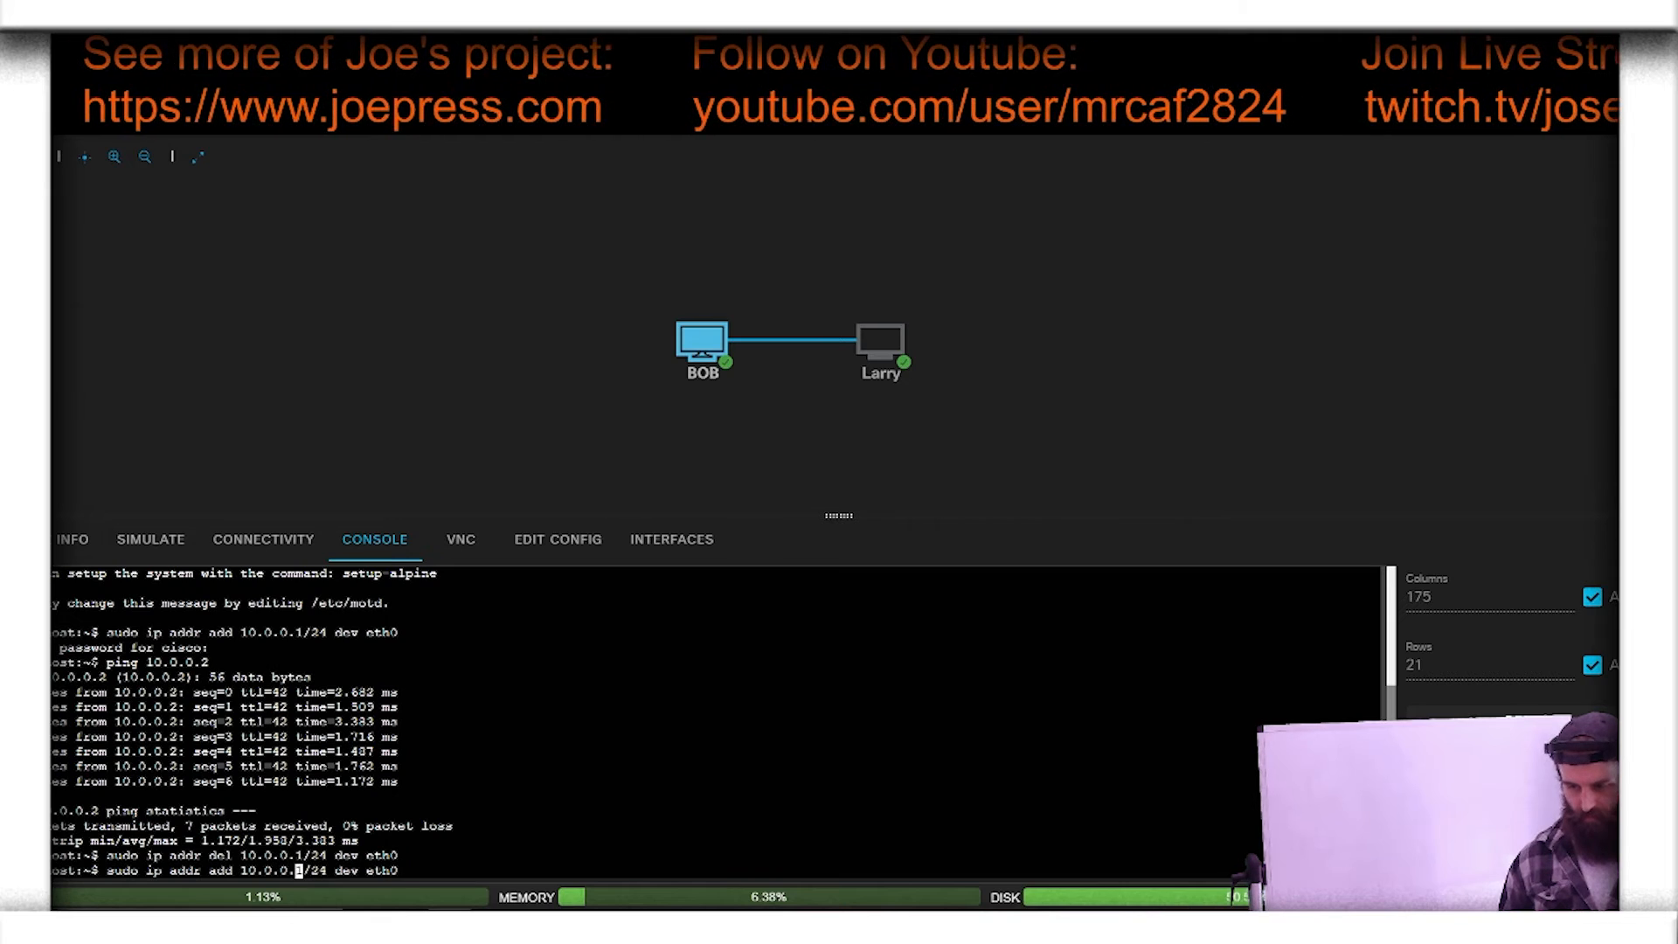
{"action": "key", "text": "BackSpace"}
{"action": "type", "text": "1"}
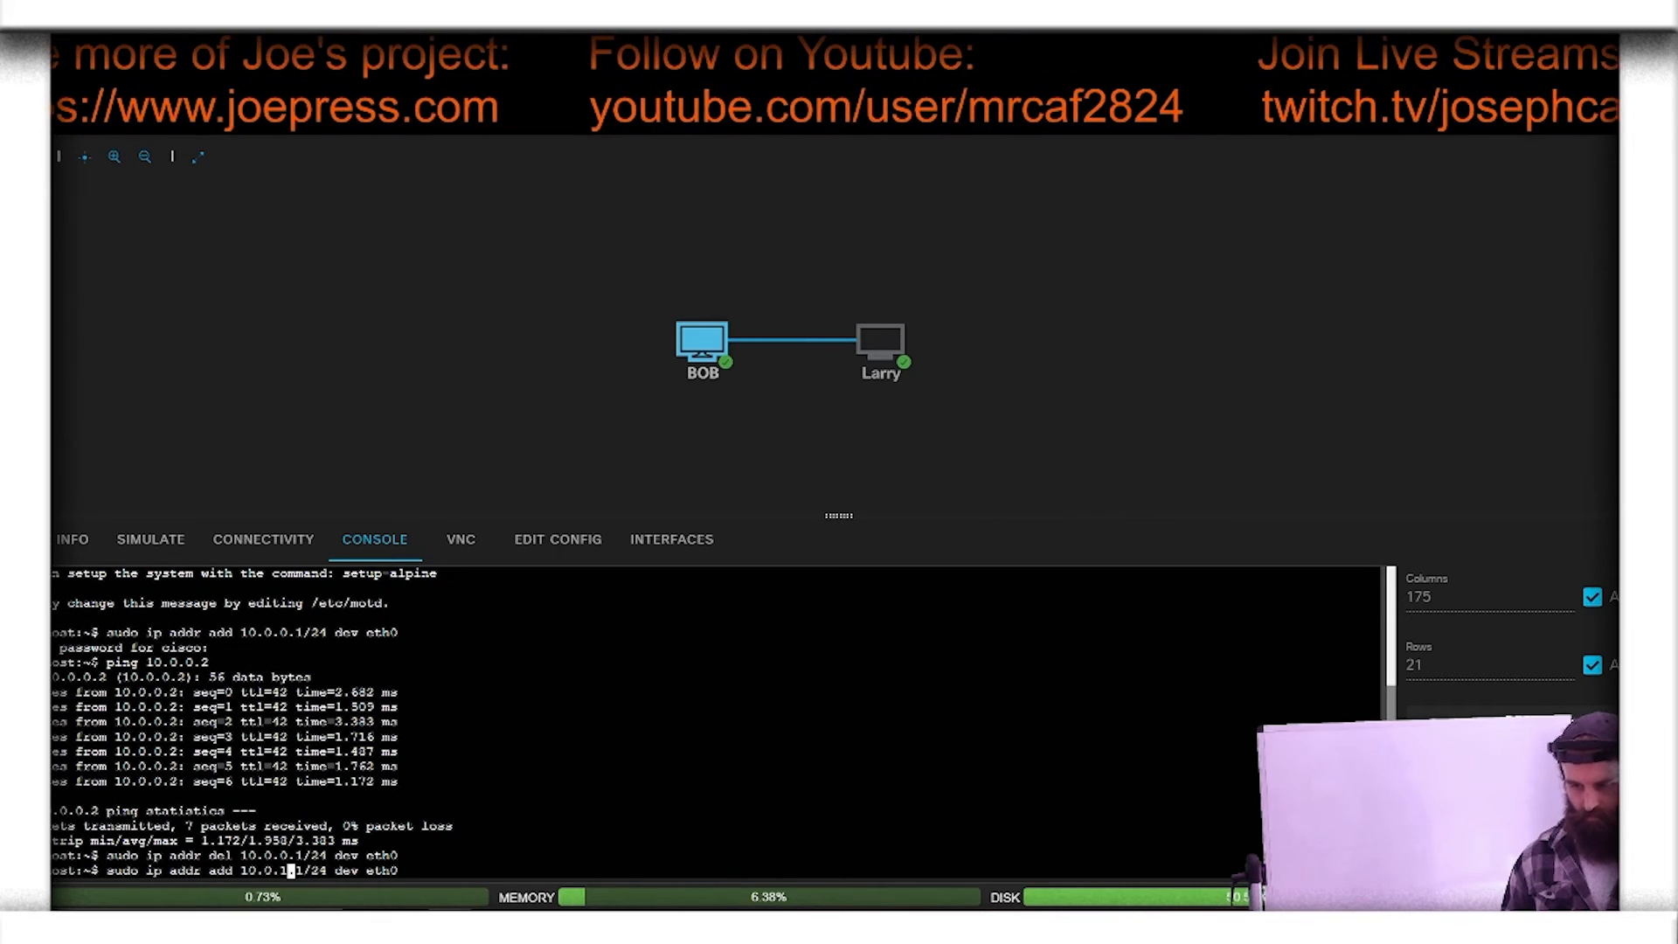
{"action": "key", "text": "Right"}
{"action": "key", "text": "Right"}
{"action": "key", "text": "Right"}
{"action": "key", "text": "Right"}
{"action": "key", "text": "Right"}
{"action": "key", "text": "Right"}
{"action": "key", "text": "Right"}
{"action": "key", "text": "Right"}
{"action": "key", "text": "Right"}
{"action": "key", "text": "Right"}
{"action": "key", "text": "Right"}
{"action": "key", "text": "Right"}
{"action": "key", "text": "Right"}
{"action": "key", "text": "Right"}
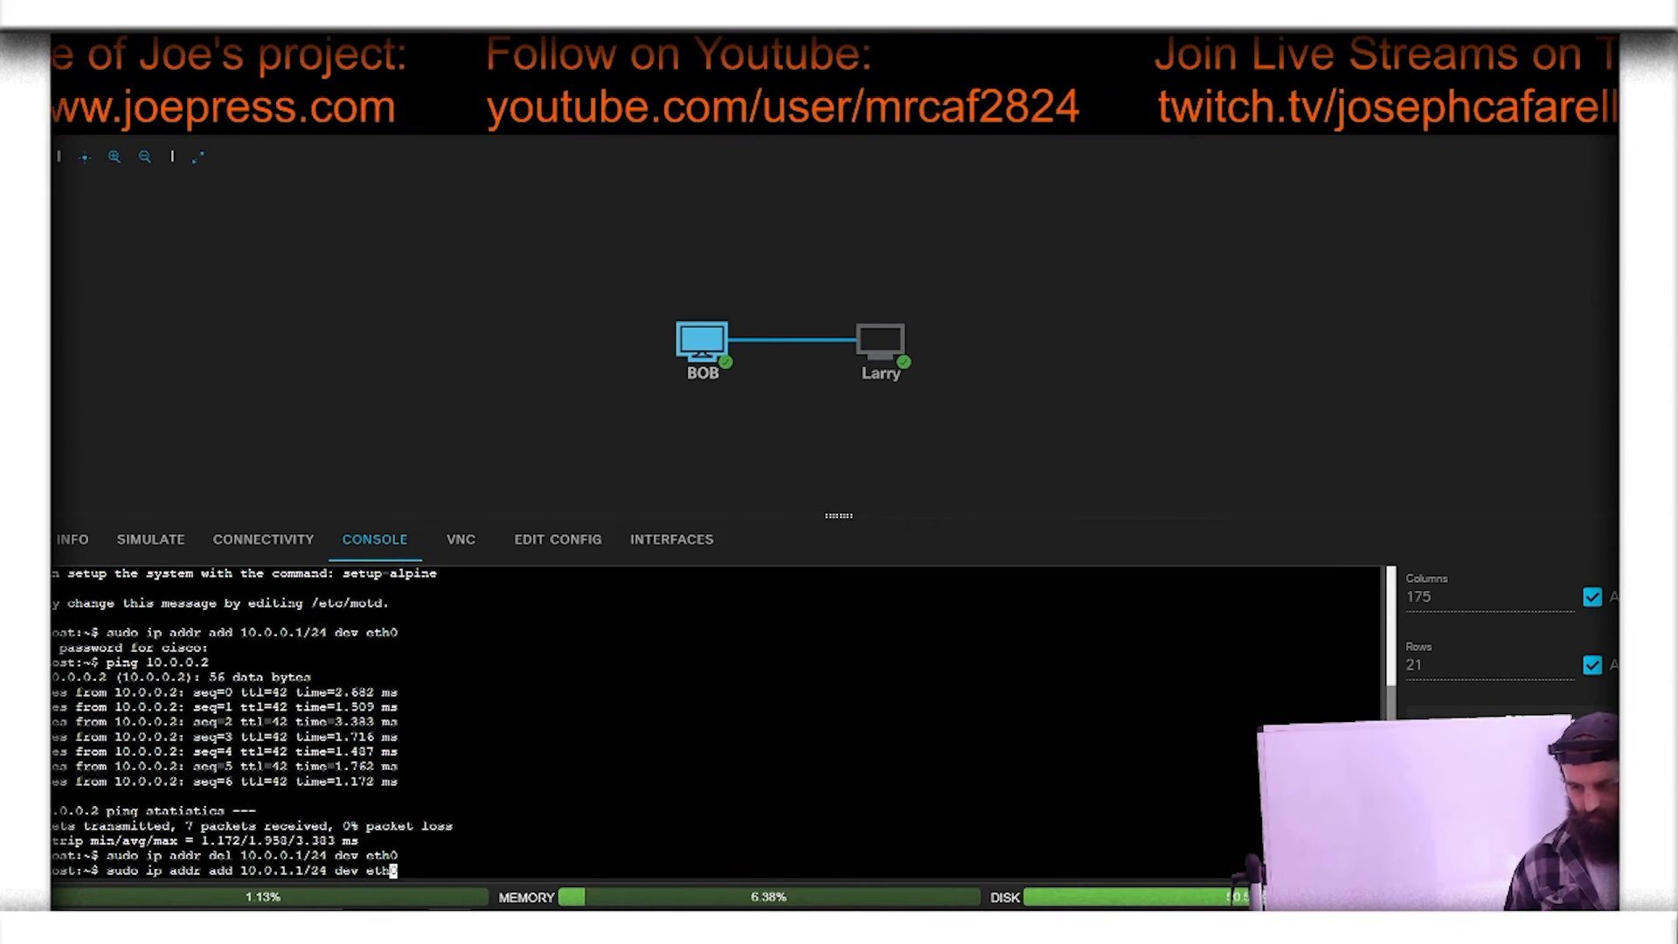
{"action": "key", "text": "Return"}
Step: Test cross-subnet connectivity from BOB's console by pinging Larry at 10.0.0.2
{"action": "type", "text": "ping "}
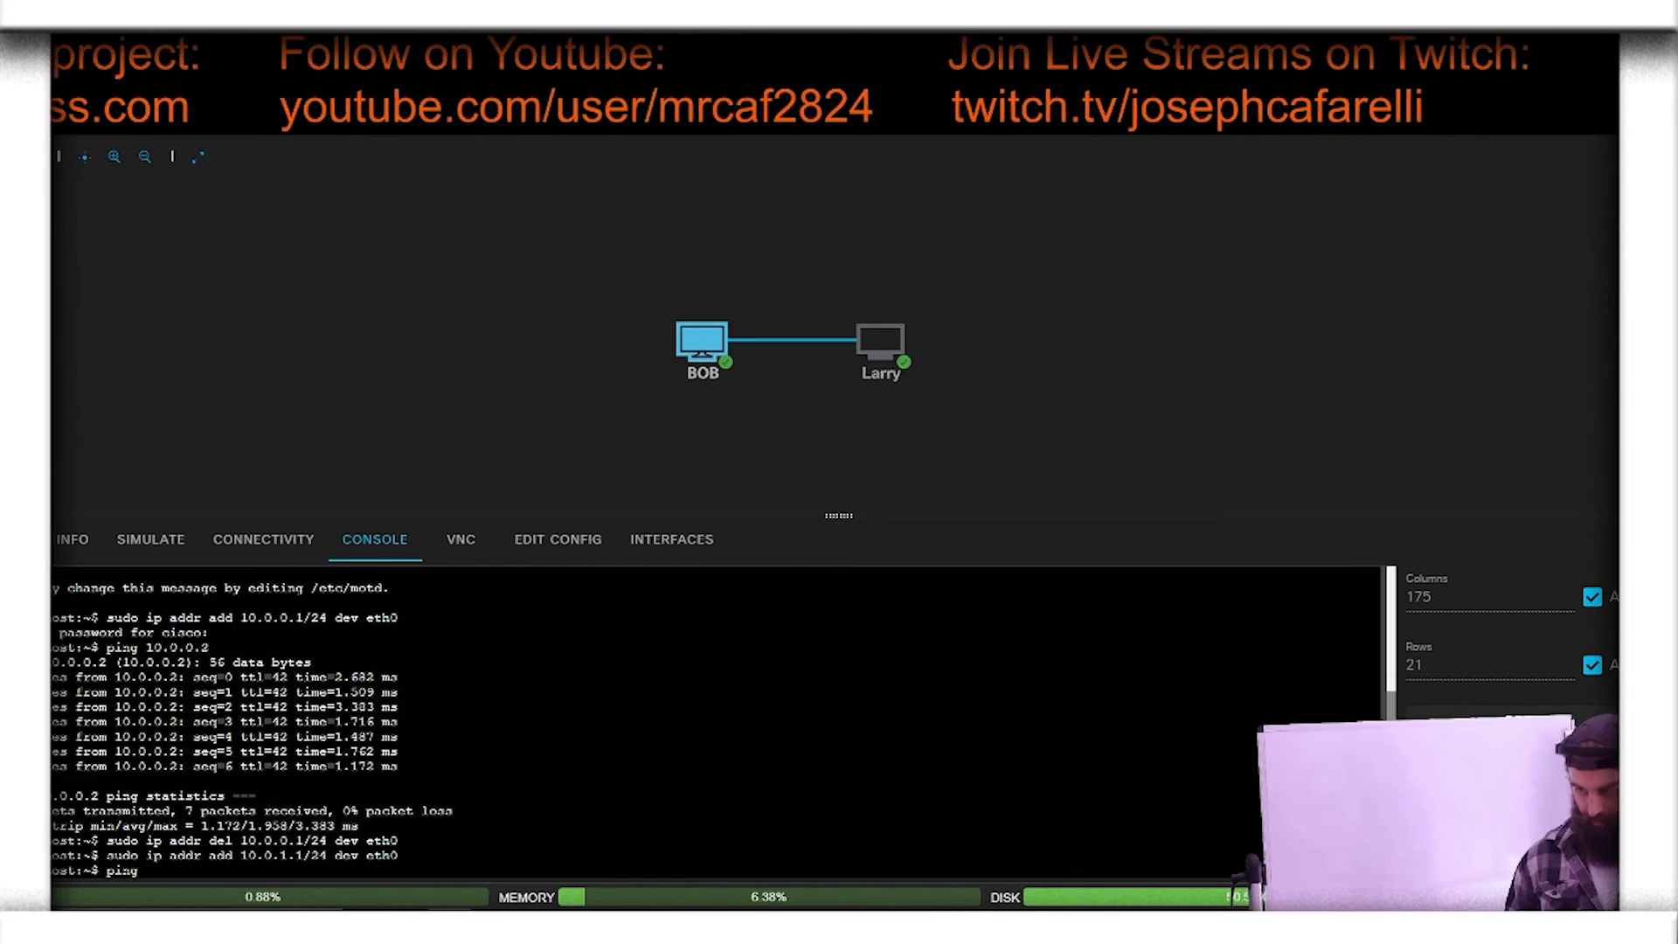
{"action": "type", "text": "10.0.0.2"}
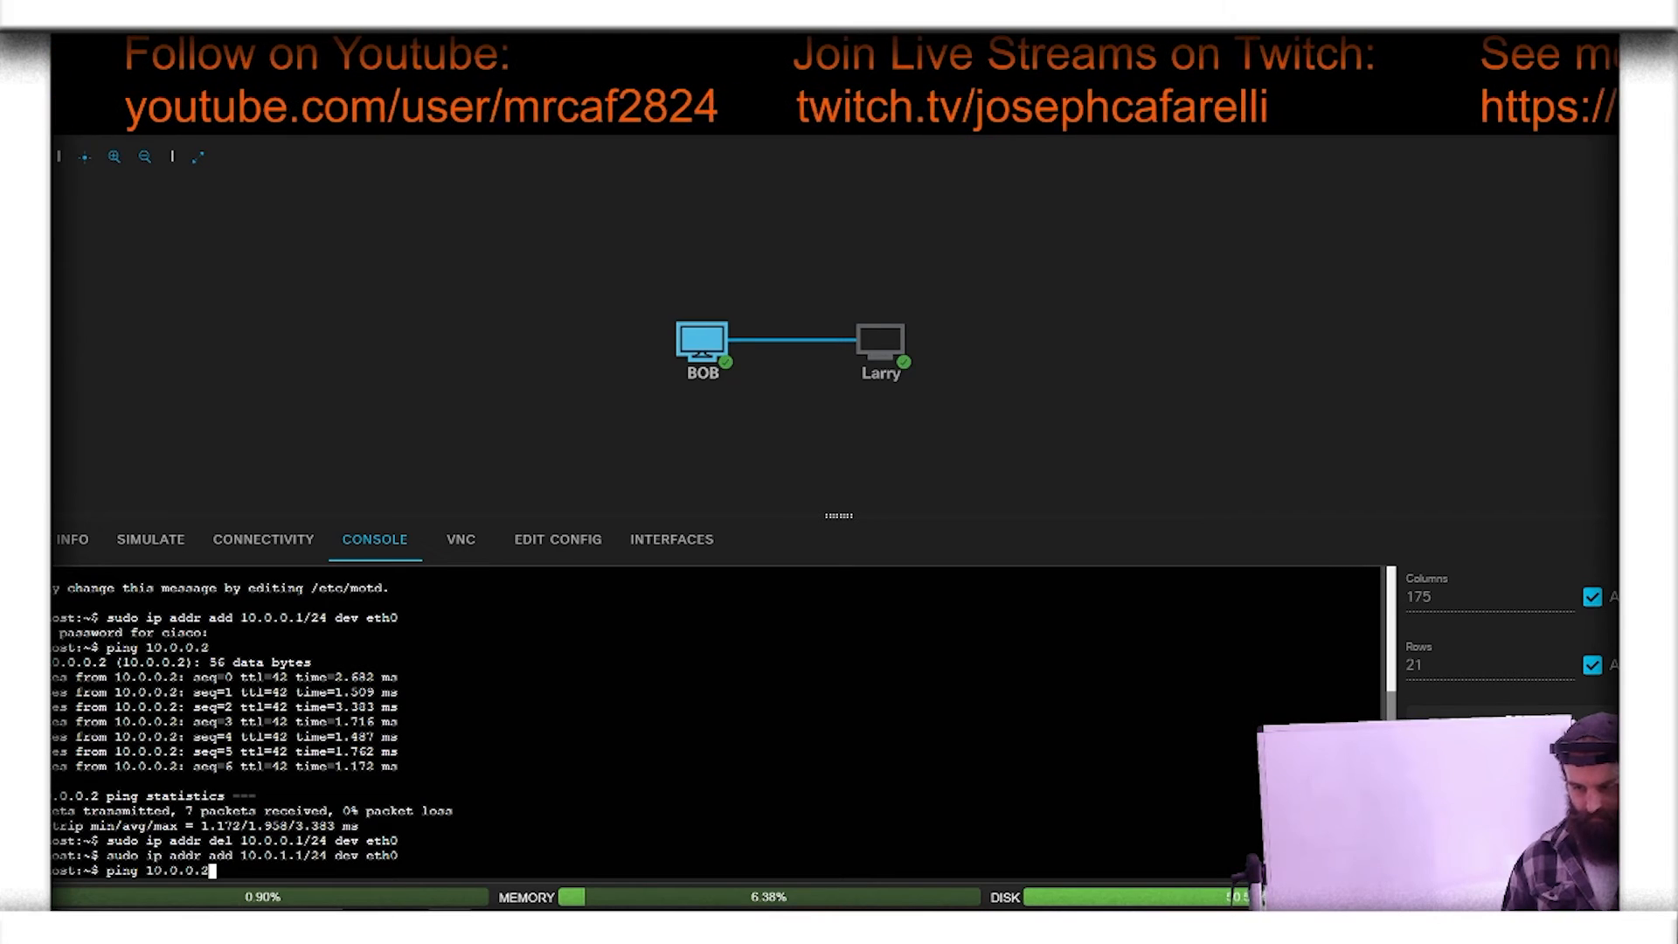
{"action": "key", "text": "Return"}
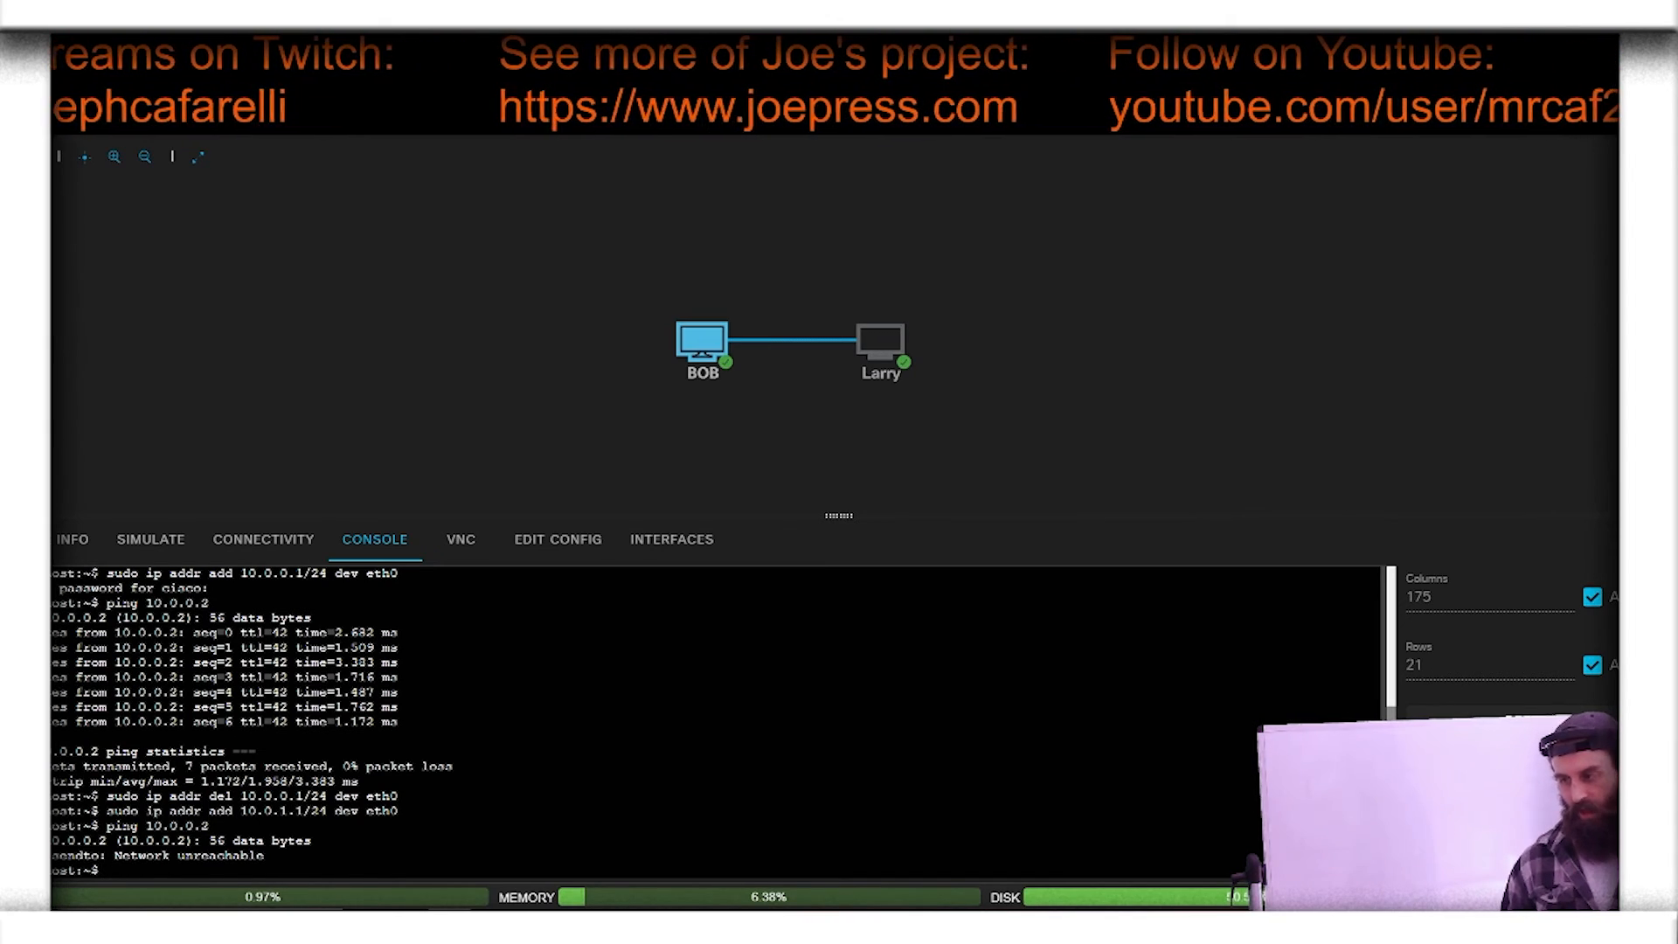
Step: Open Larry's console and ping BOB at 10.0.1.1 to test the link from the other subnet
{"action": "left_click", "coordinate": [880, 343]}
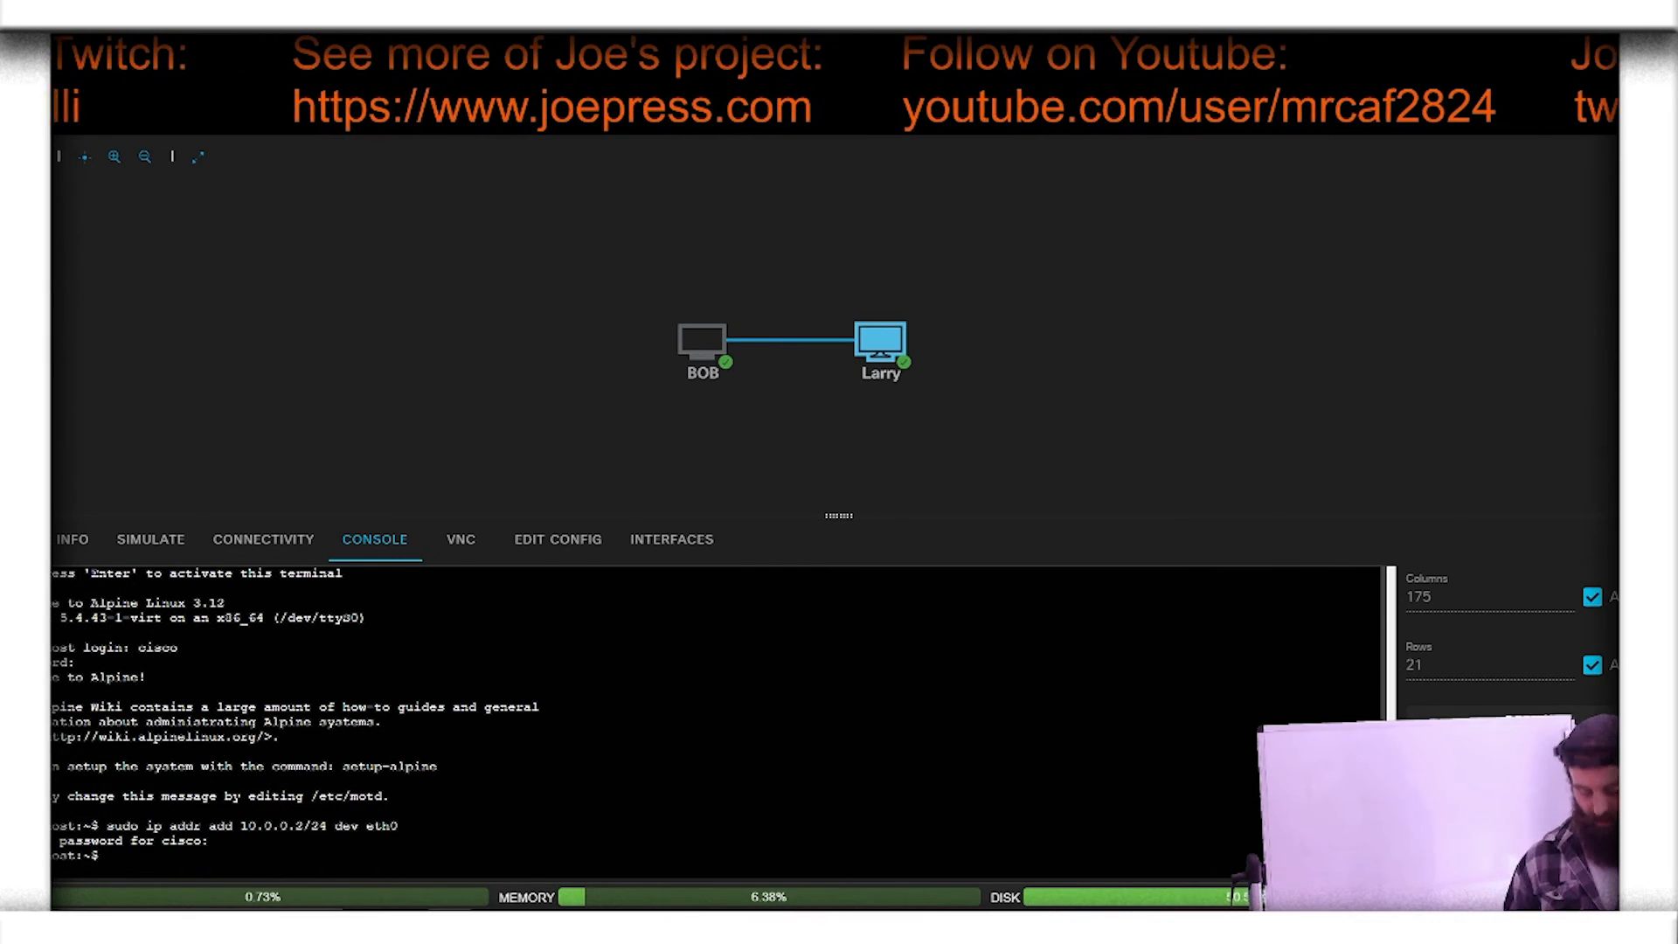
{"action": "type", "text": "ping 10.0."}
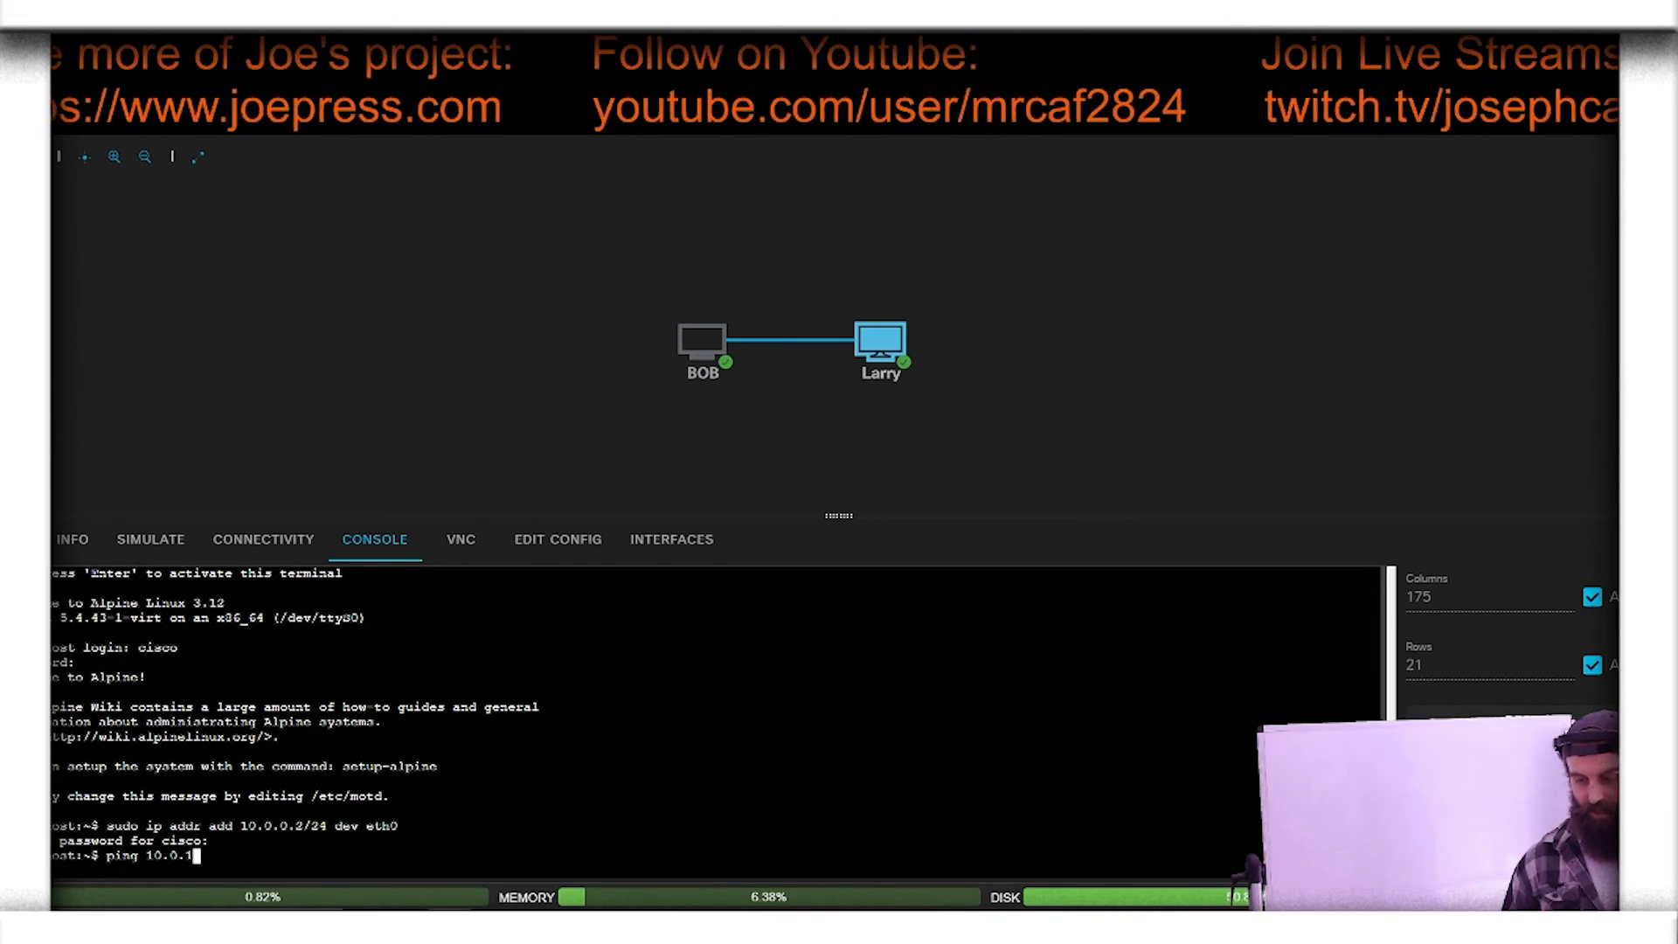
{"action": "type", "text": "1.1"}
{"action": "key", "text": "Return"}
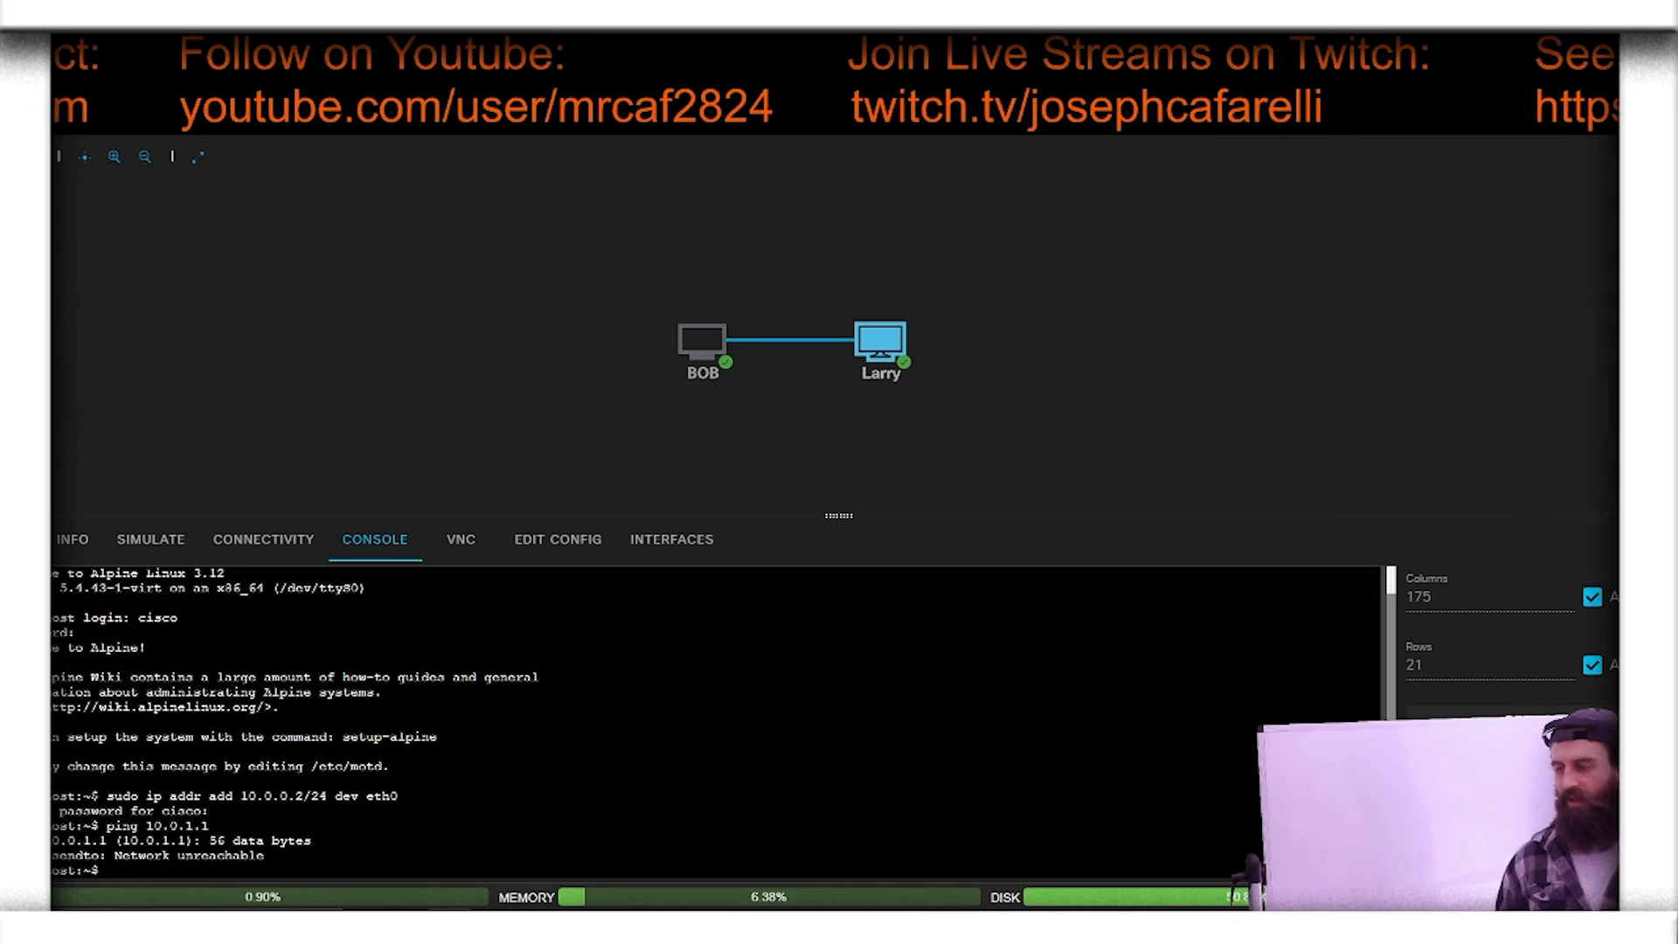
Step: Remove 10.0.0.2/24 from Larry's eth0 by reusing the earlier address command as "sudo ip addr del 10.0.0.2/24 dev eth0"
{"action": "key", "text": "Up"}
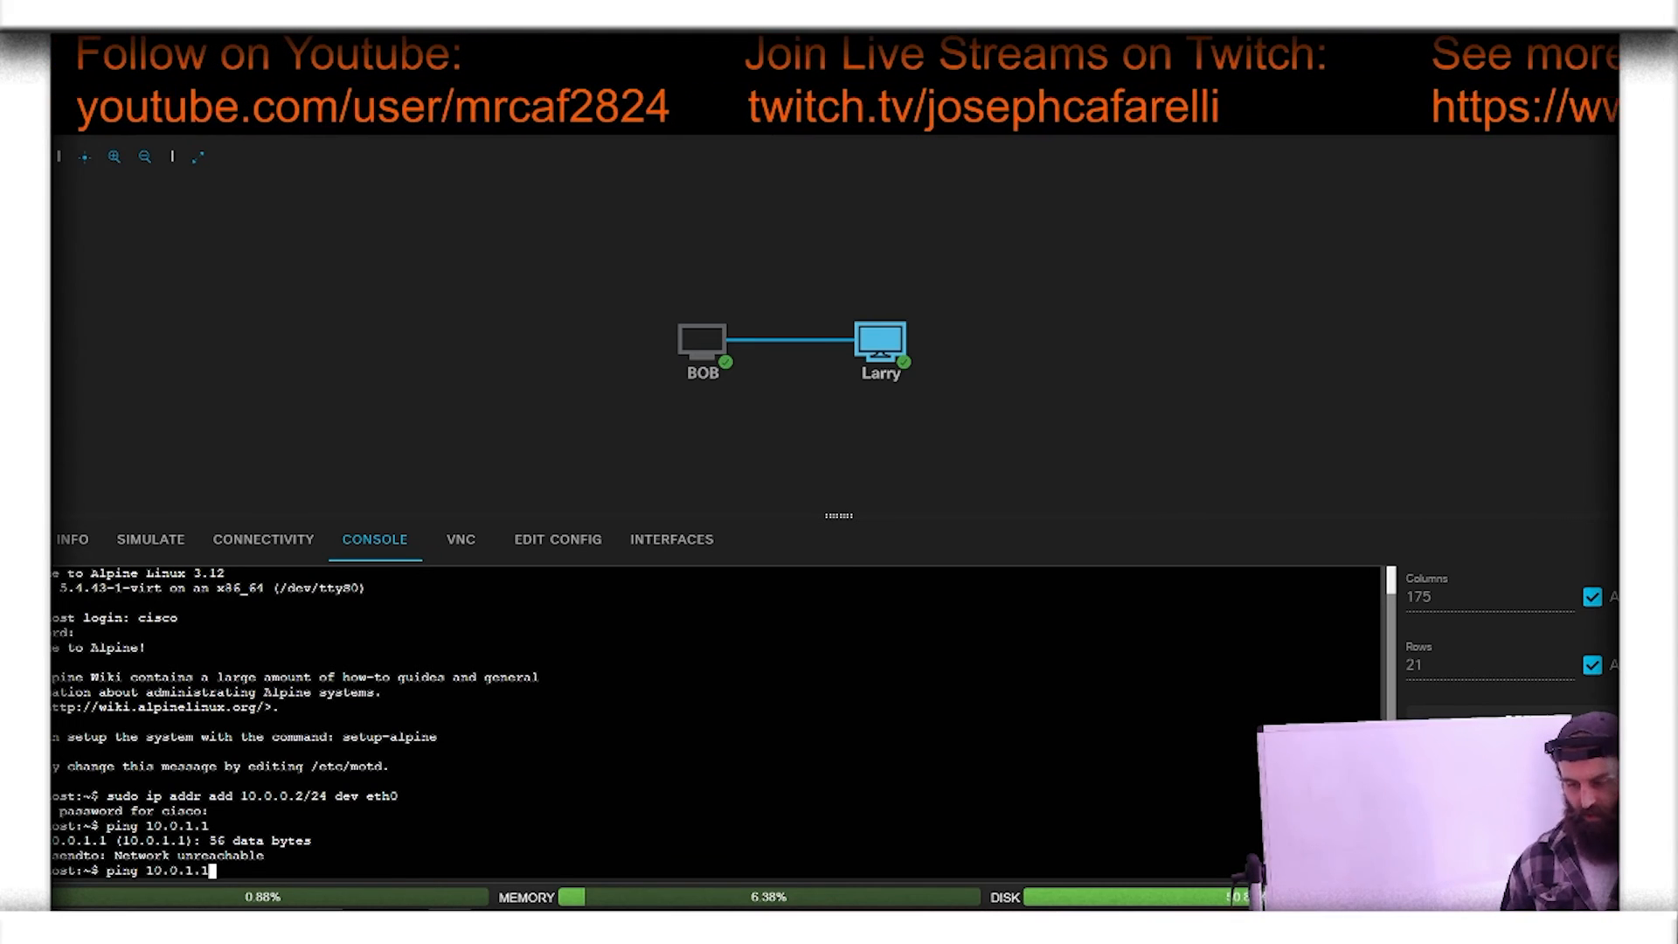
{"action": "key", "text": "Up"}
{"action": "key", "text": "Left"}
{"action": "key", "text": "Left"}
{"action": "key", "text": "Left"}
{"action": "key", "text": "Left"}
{"action": "key", "text": "Left"}
{"action": "key", "text": "Left"}
{"action": "key", "text": "Left"}
{"action": "key", "text": "Left"}
{"action": "key", "text": "Left"}
{"action": "key", "text": "Left"}
{"action": "key", "text": "Left"}
{"action": "key", "text": "Left"}
{"action": "key", "text": "Left"}
{"action": "key", "text": "Left"}
{"action": "key", "text": "Left"}
{"action": "key", "text": "Left"}
{"action": "key", "text": "Left"}
{"action": "key", "text": "Left"}
{"action": "key", "text": "Left"}
{"action": "key", "text": "Left"}
{"action": "key", "text": "Left"}
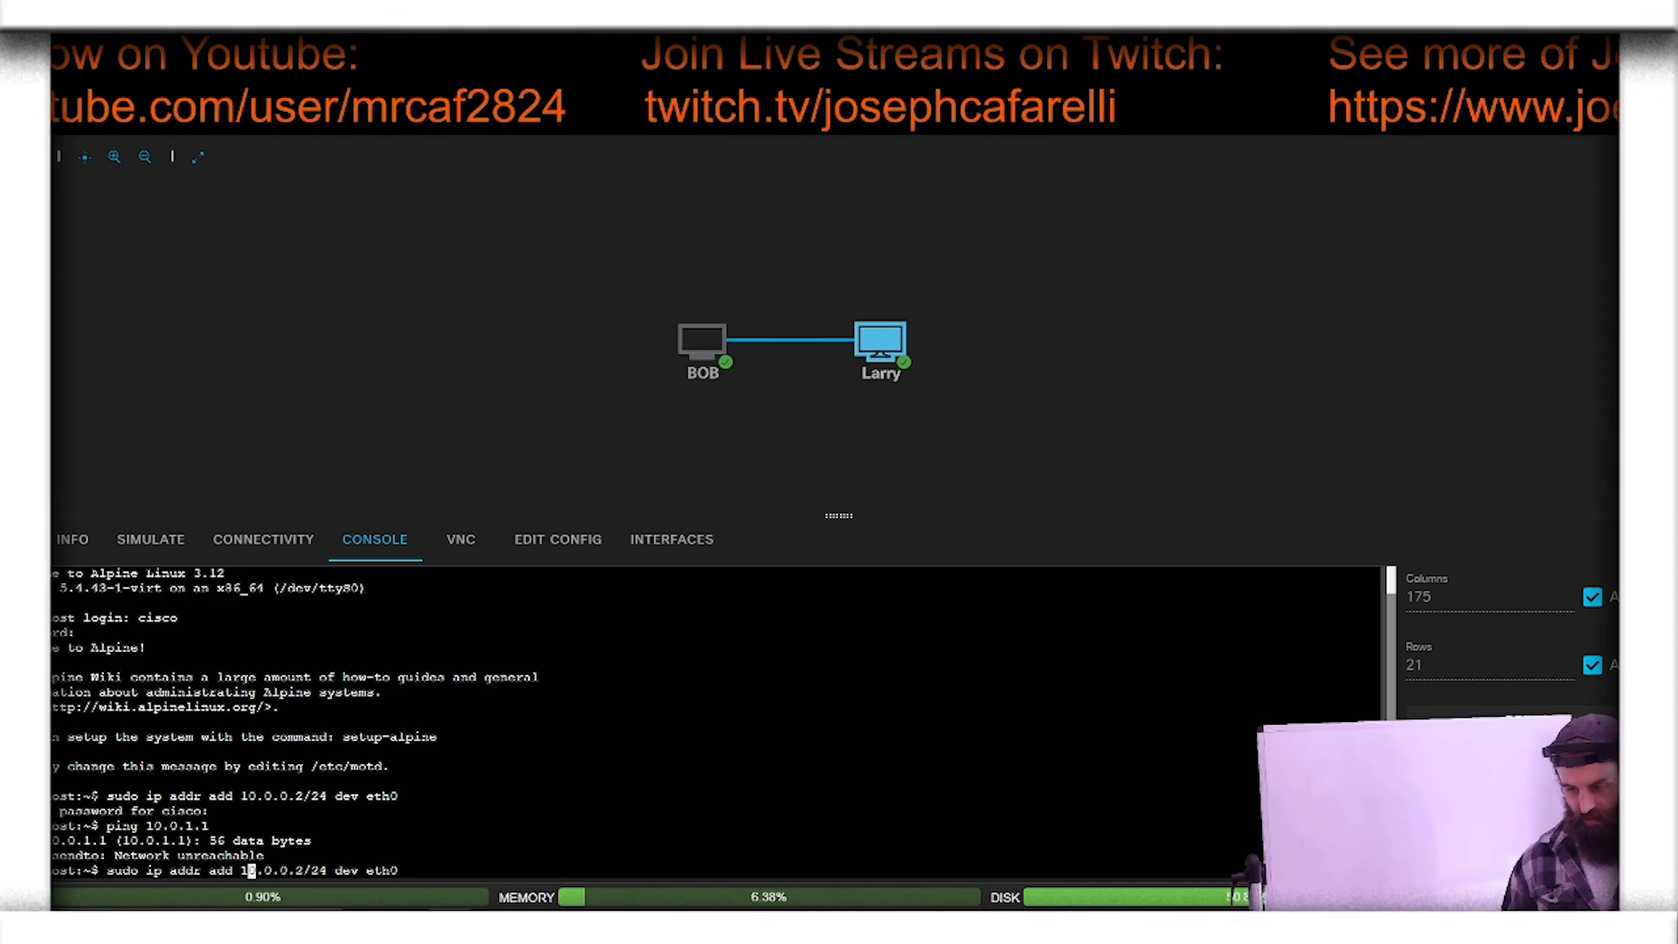
{"action": "key", "text": "BackSpace"}
{"action": "key", "text": "BackSpace"}
{"action": "key", "text": "BackSpace"}
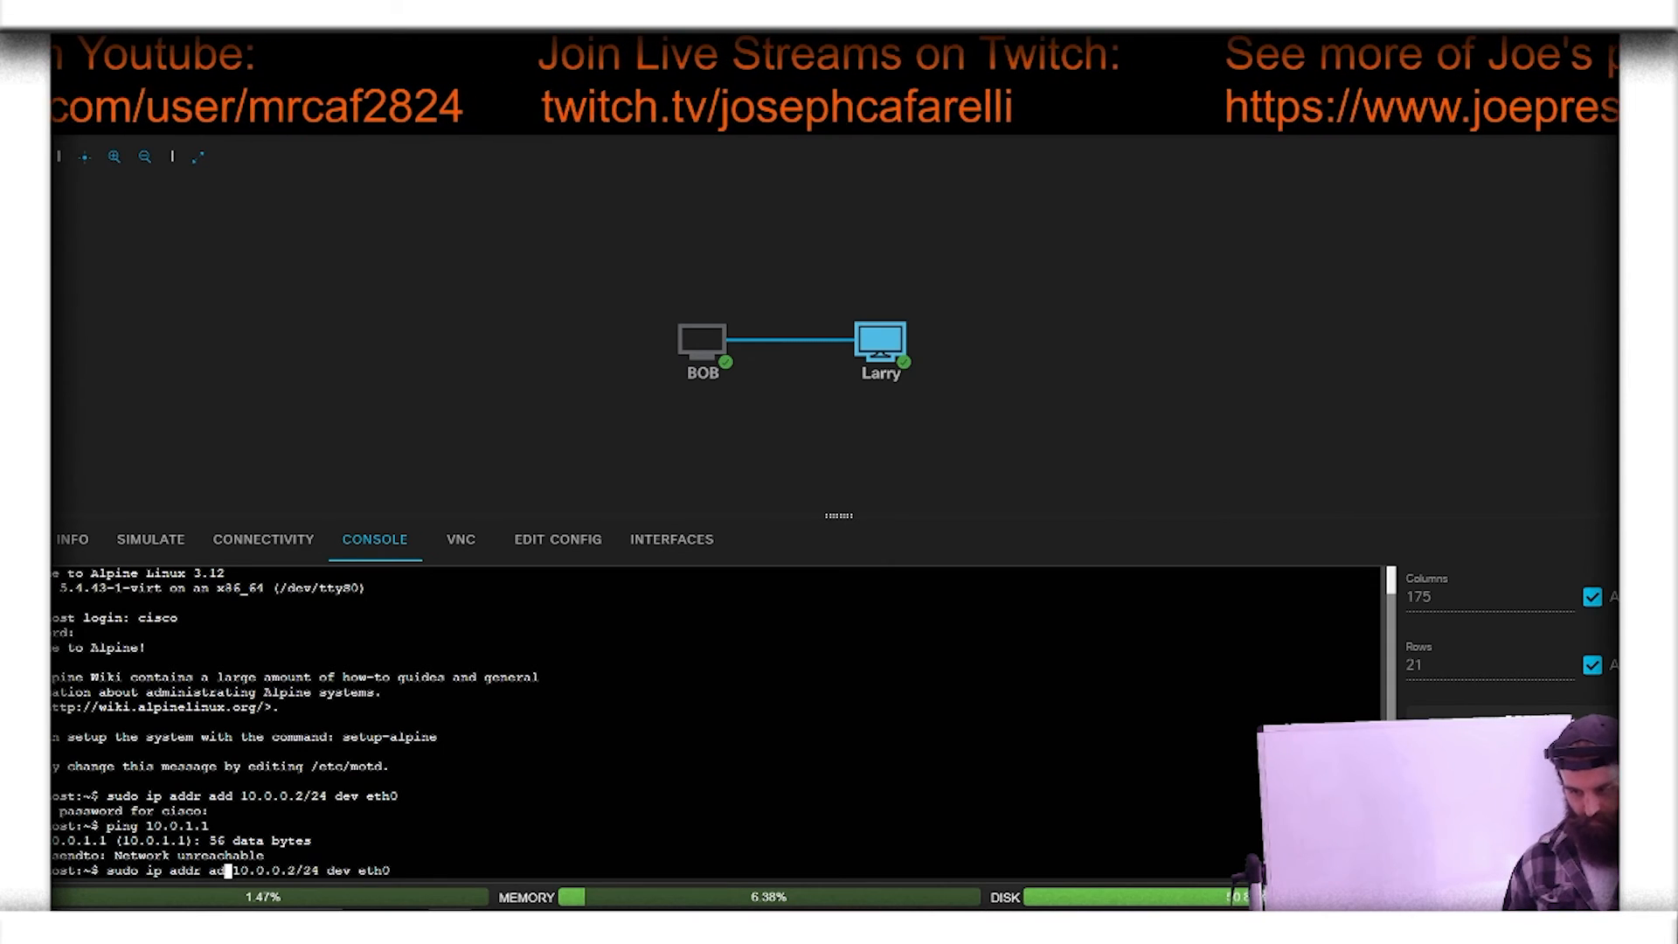
{"action": "type", "text": "del"}
{"action": "key", "text": "Right"}
{"action": "key", "text": "Right"}
{"action": "key", "text": "Right"}
{"action": "key", "text": "Right"}
{"action": "key", "text": "Right"}
{"action": "key", "text": "Right"}
{"action": "key", "text": "Right"}
{"action": "key", "text": "Right"}
{"action": "key", "text": "Right"}
{"action": "key", "text": "Right"}
{"action": "key", "text": "Right"}
{"action": "key", "text": "Right"}
{"action": "key", "text": "Right"}
{"action": "key", "text": "Right"}
{"action": "key", "text": "Right"}
{"action": "key", "text": "Right"}
{"action": "key", "text": "Right"}
{"action": "key", "text": "Right"}
{"action": "key", "text": "Right"}
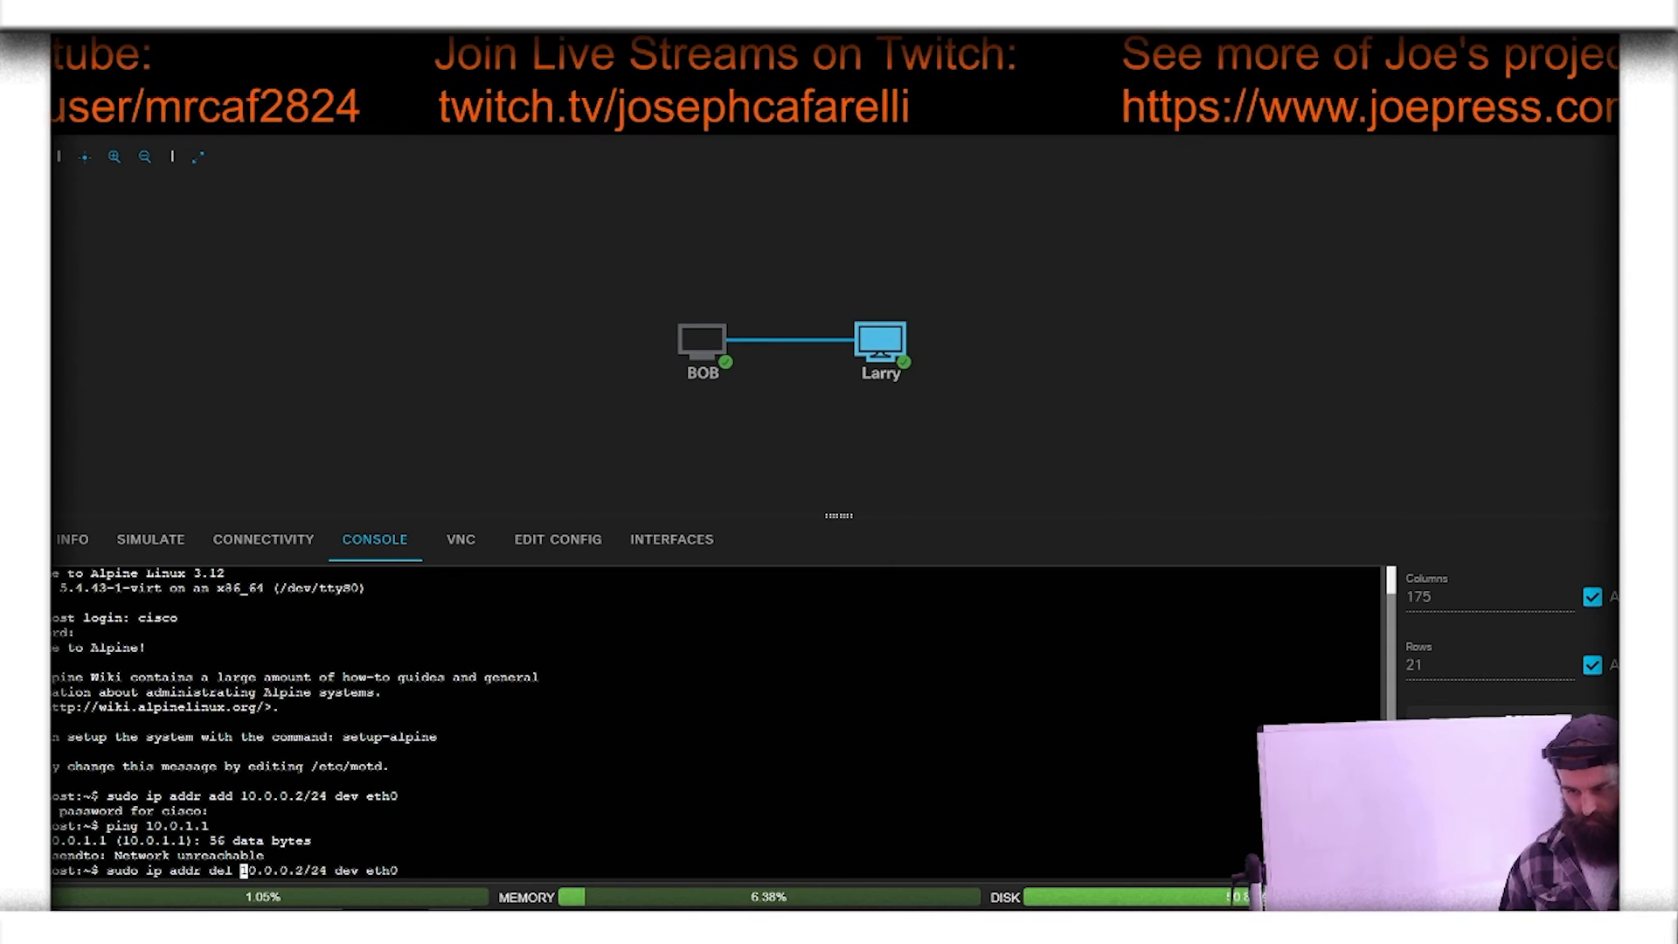
{"action": "key", "text": "Right"}
{"action": "key", "text": "Right"}
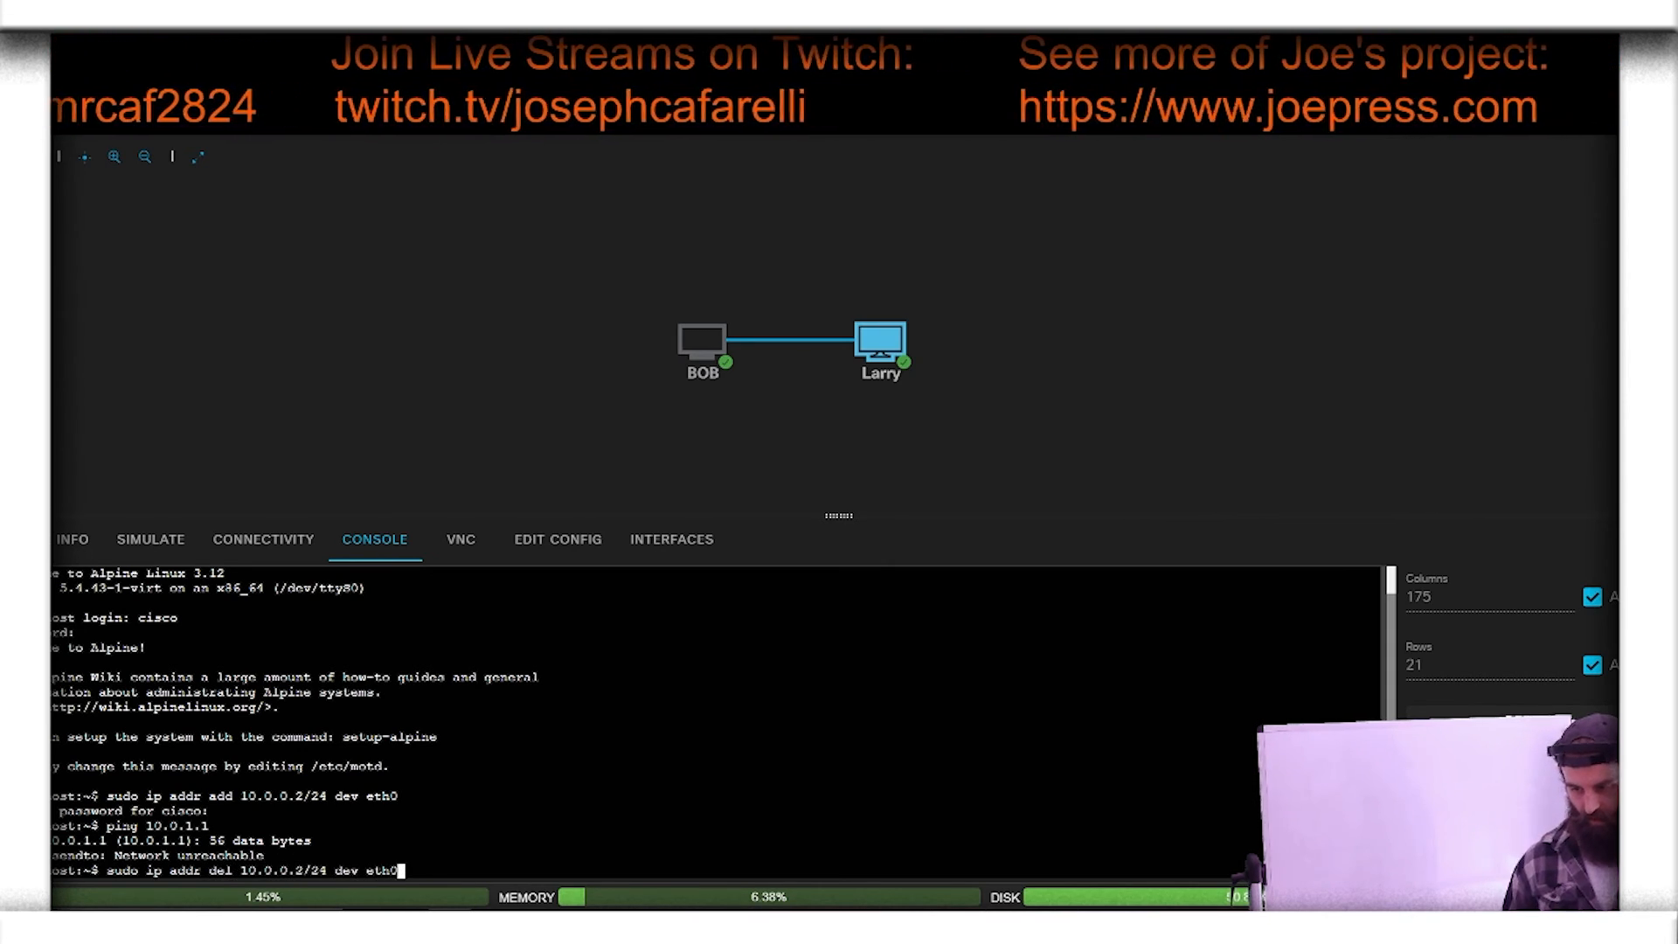
{"action": "key", "text": "Return"}
Step: Recall the address removal command on Larry and change its address to 10.0.1.2/24
{"action": "key", "text": "Up"}
{"action": "key", "text": "Left"}
{"action": "key", "text": "Left"}
{"action": "key", "text": "Left"}
{"action": "key", "text": "Left"}
{"action": "key", "text": "Left"}
{"action": "key", "text": "Left"}
{"action": "key", "text": "Left"}
{"action": "key", "text": "Left"}
{"action": "key", "text": "Left"}
{"action": "key", "text": "Left"}
{"action": "key", "text": "Left"}
{"action": "key", "text": "Left"}
{"action": "key", "text": "Left"}
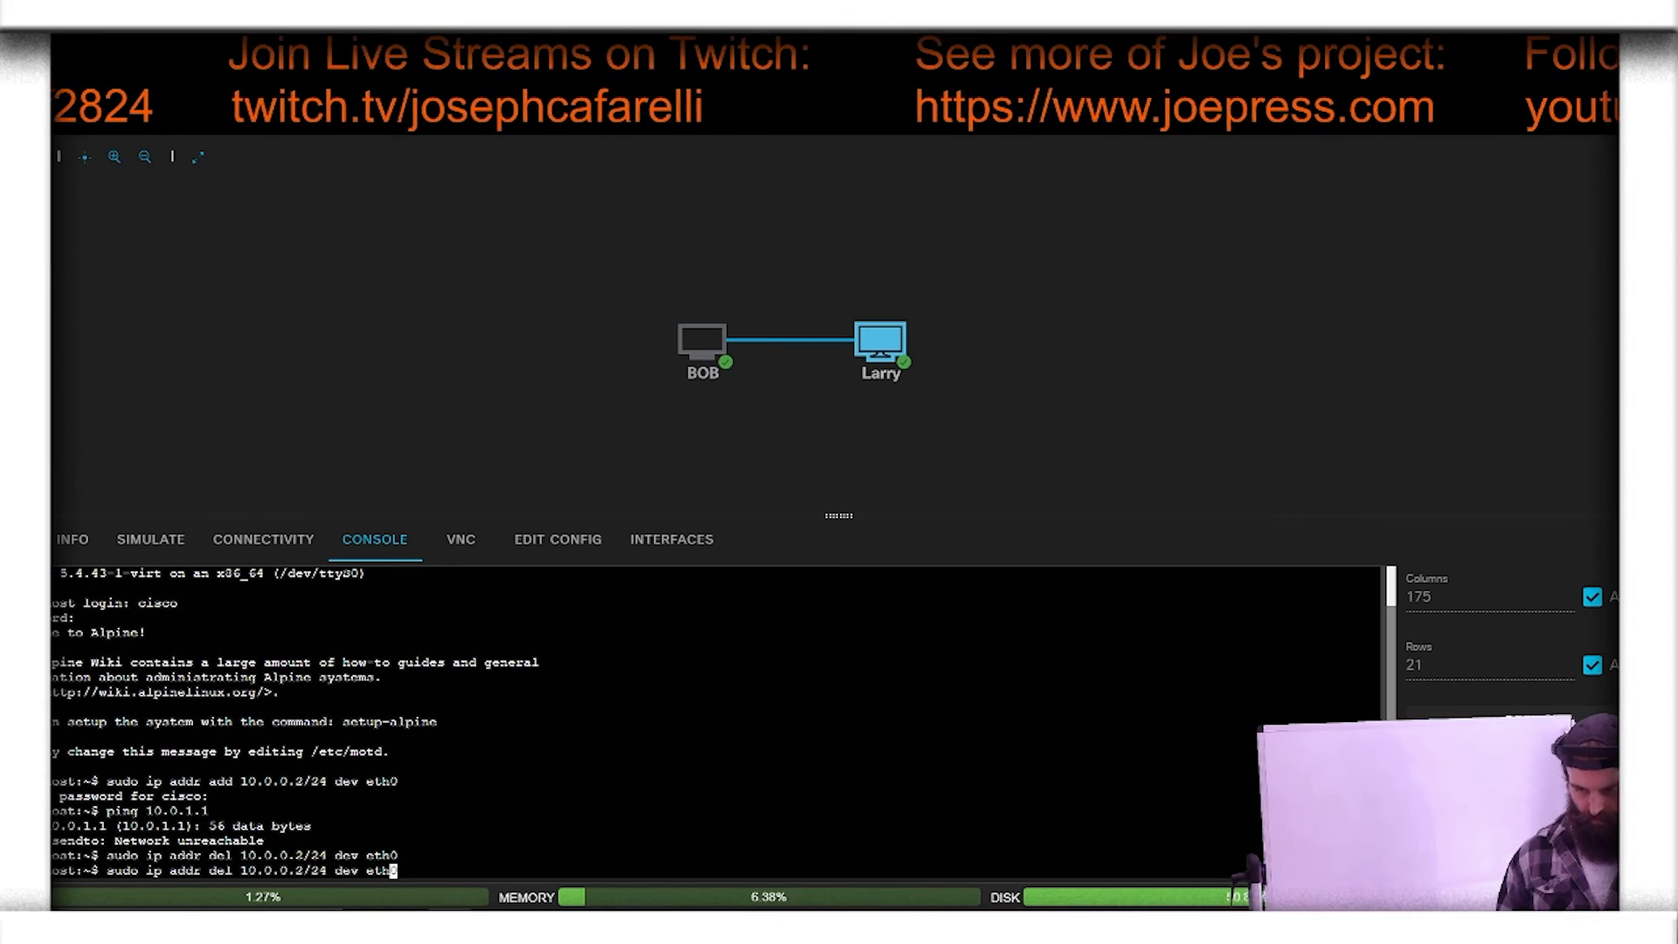
{"action": "key", "text": "BackSpace"}
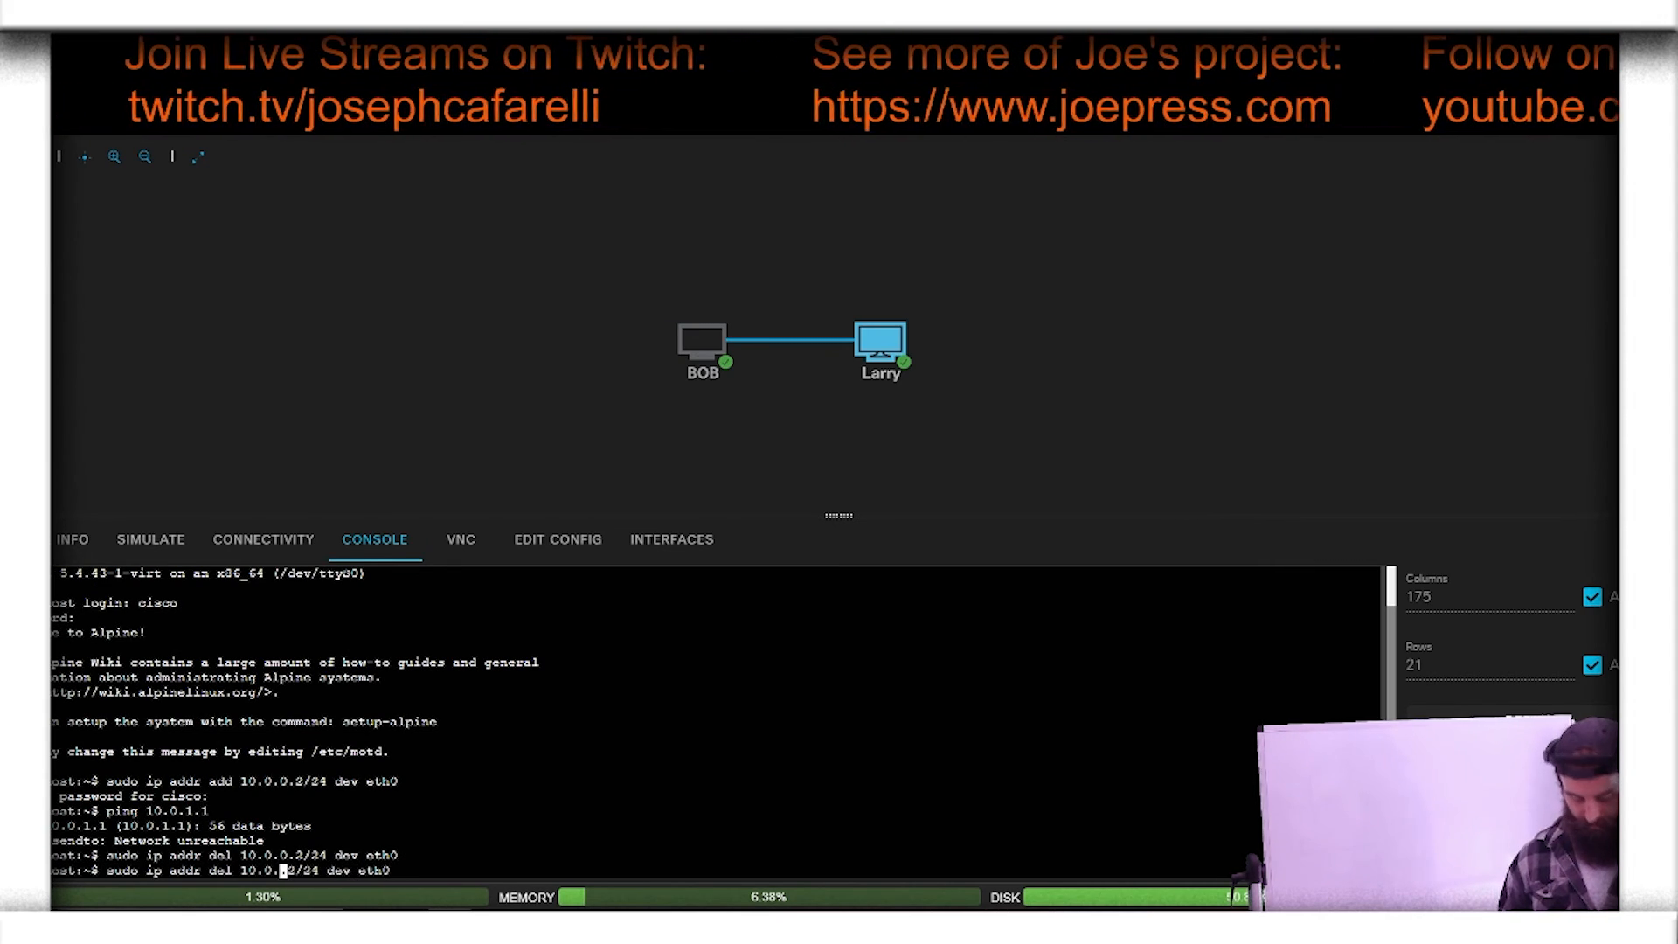
{"action": "type", "text": "1"}
Step: Replace del with add in the recalled command and run it to assign 10.0.1.2/24 to Larry's eth0
{"action": "key", "text": "Left"}
{"action": "key", "text": "Left"}
{"action": "key", "text": "Left"}
{"action": "key", "text": "Left"}
{"action": "key", "text": "Left"}
{"action": "key", "text": "Left"}
{"action": "key", "text": "Left"}
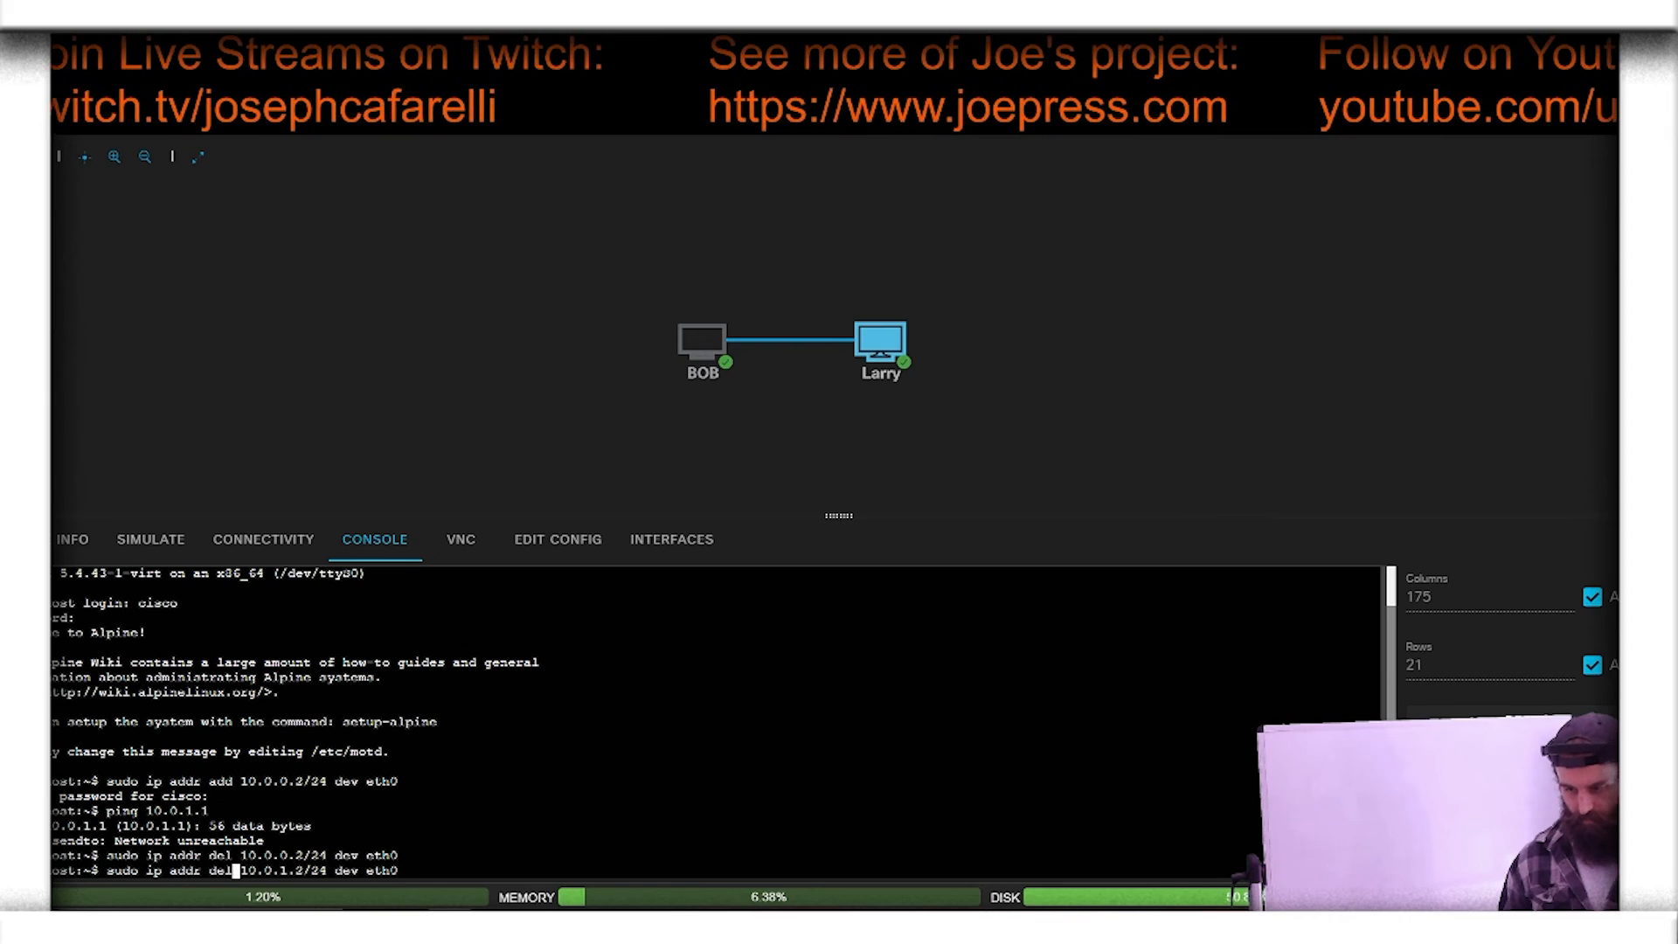
{"action": "key", "text": "BackSpace"}
{"action": "key", "text": "BackSpace"}
{"action": "key", "text": "BackSpace"}
{"action": "type", "text": "add"}
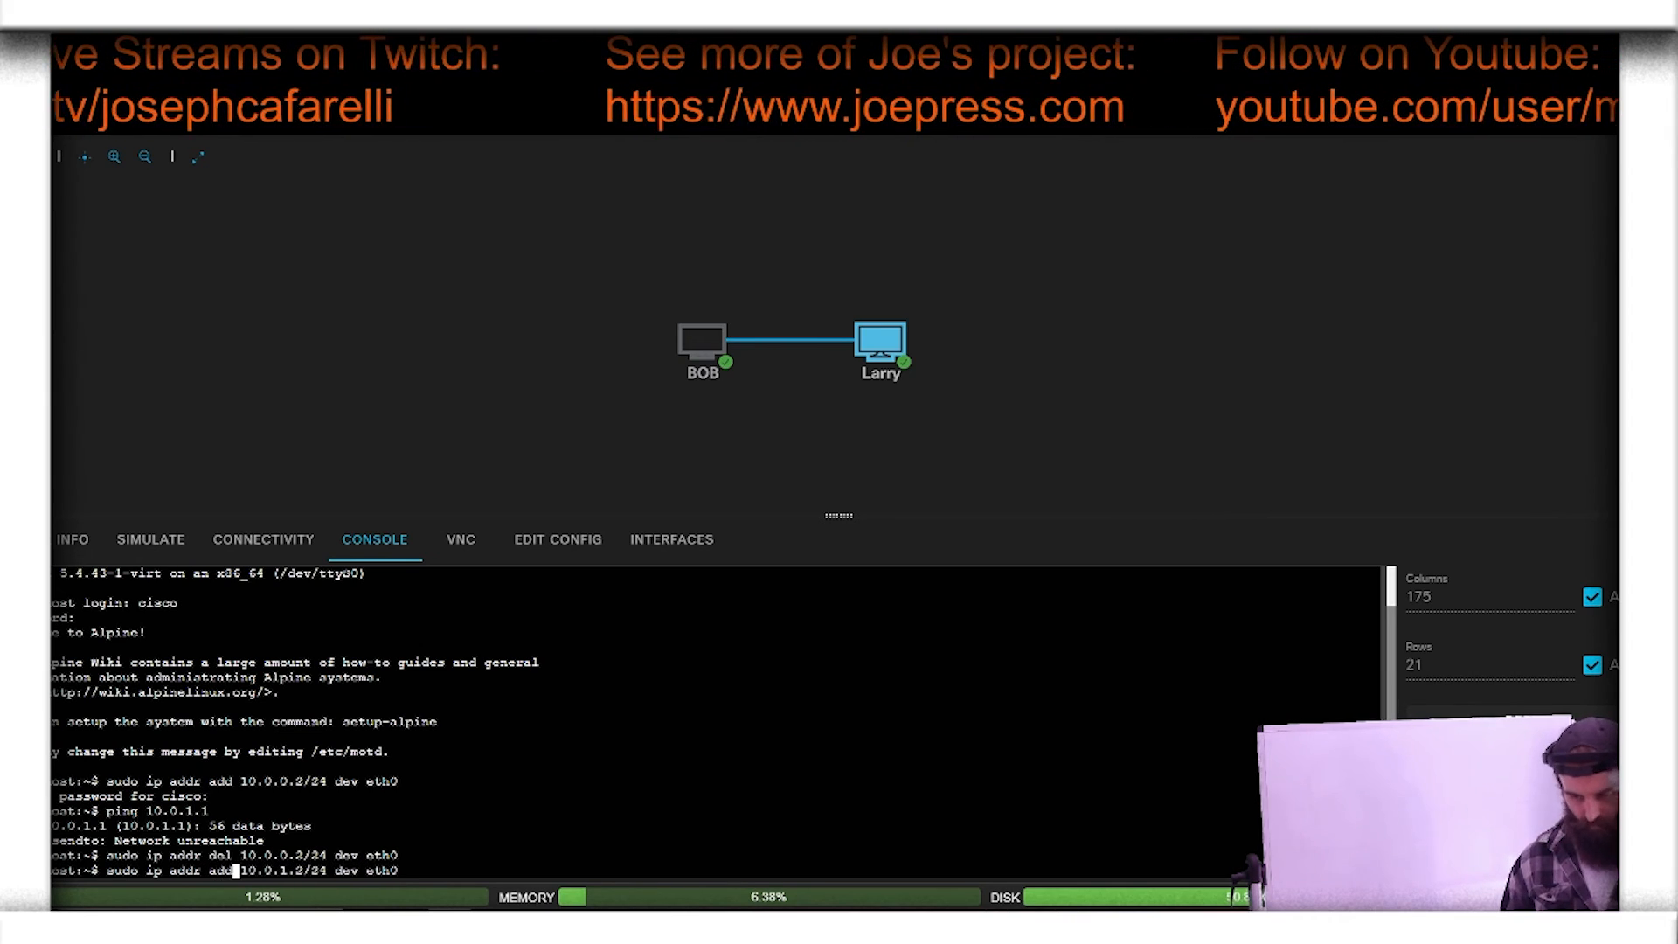
{"action": "key", "text": "Right"}
{"action": "key", "text": "Right"}
{"action": "key", "text": "Right"}
{"action": "key", "text": "Right"}
{"action": "key", "text": "Right"}
{"action": "key", "text": "Right"}
{"action": "key", "text": "Right"}
{"action": "key", "text": "Right"}
{"action": "key", "text": "Right"}
{"action": "key", "text": "Right"}
{"action": "key", "text": "Right"}
{"action": "key", "text": "Right"}
{"action": "key", "text": "Right"}
{"action": "key", "text": "Right"}
{"action": "key", "text": "Right"}
{"action": "key", "text": "Right"}
{"action": "key", "text": "Right"}
{"action": "key", "text": "Right"}
{"action": "key", "text": "Right"}
{"action": "key", "text": "Right"}
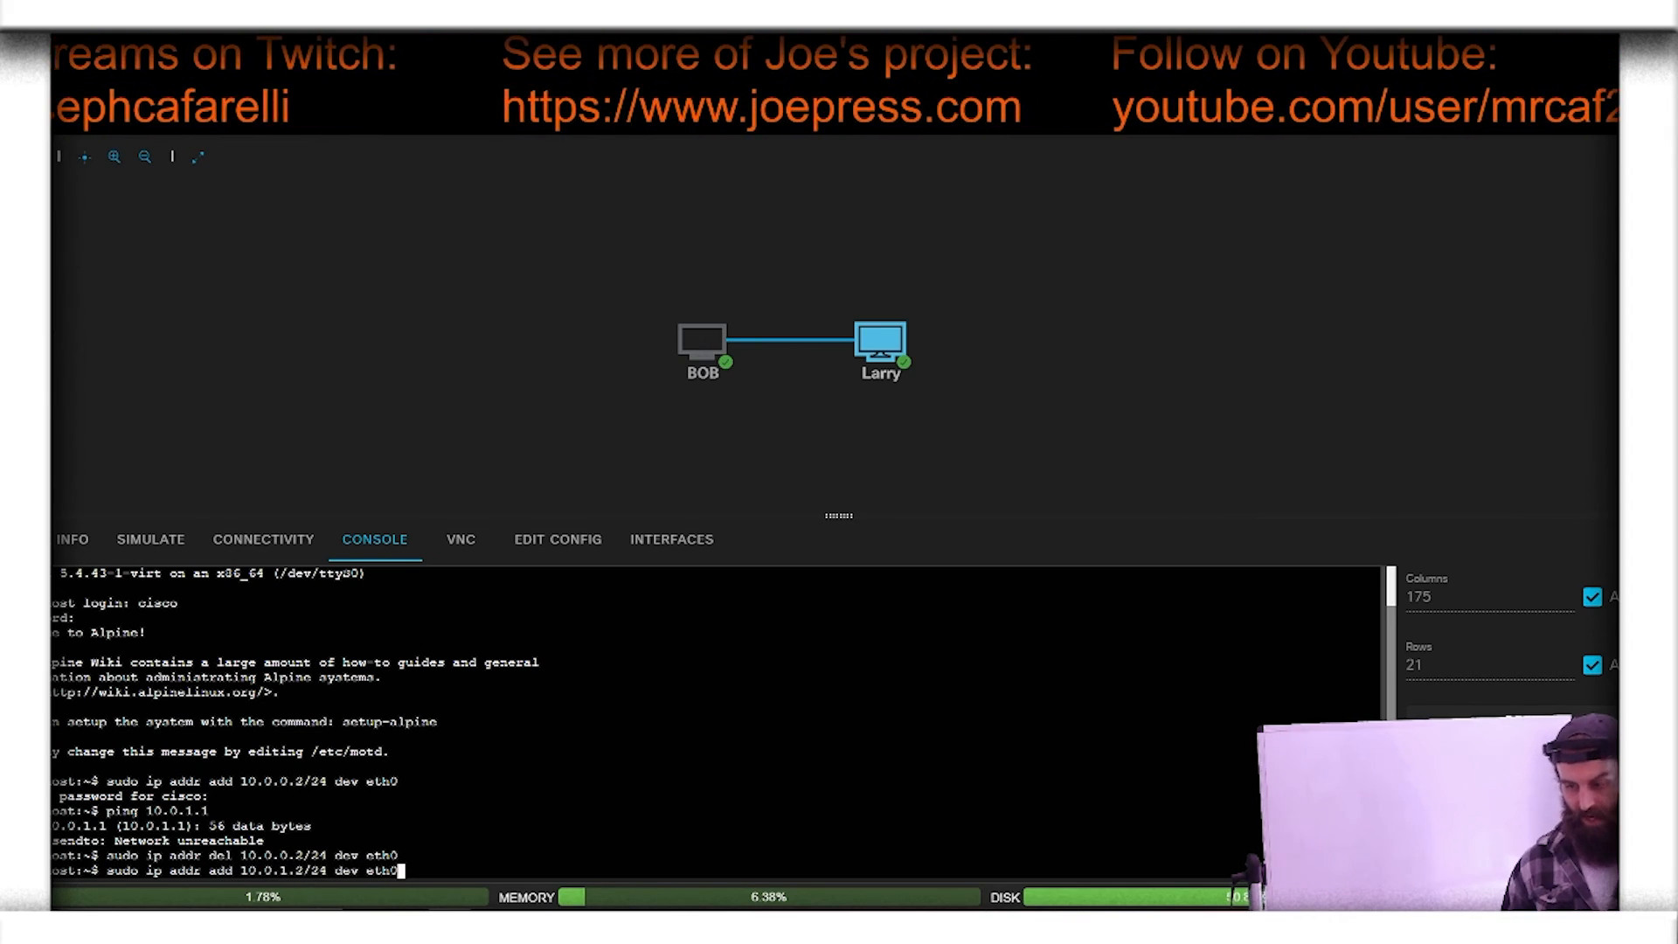
{"action": "key", "text": "Return"}
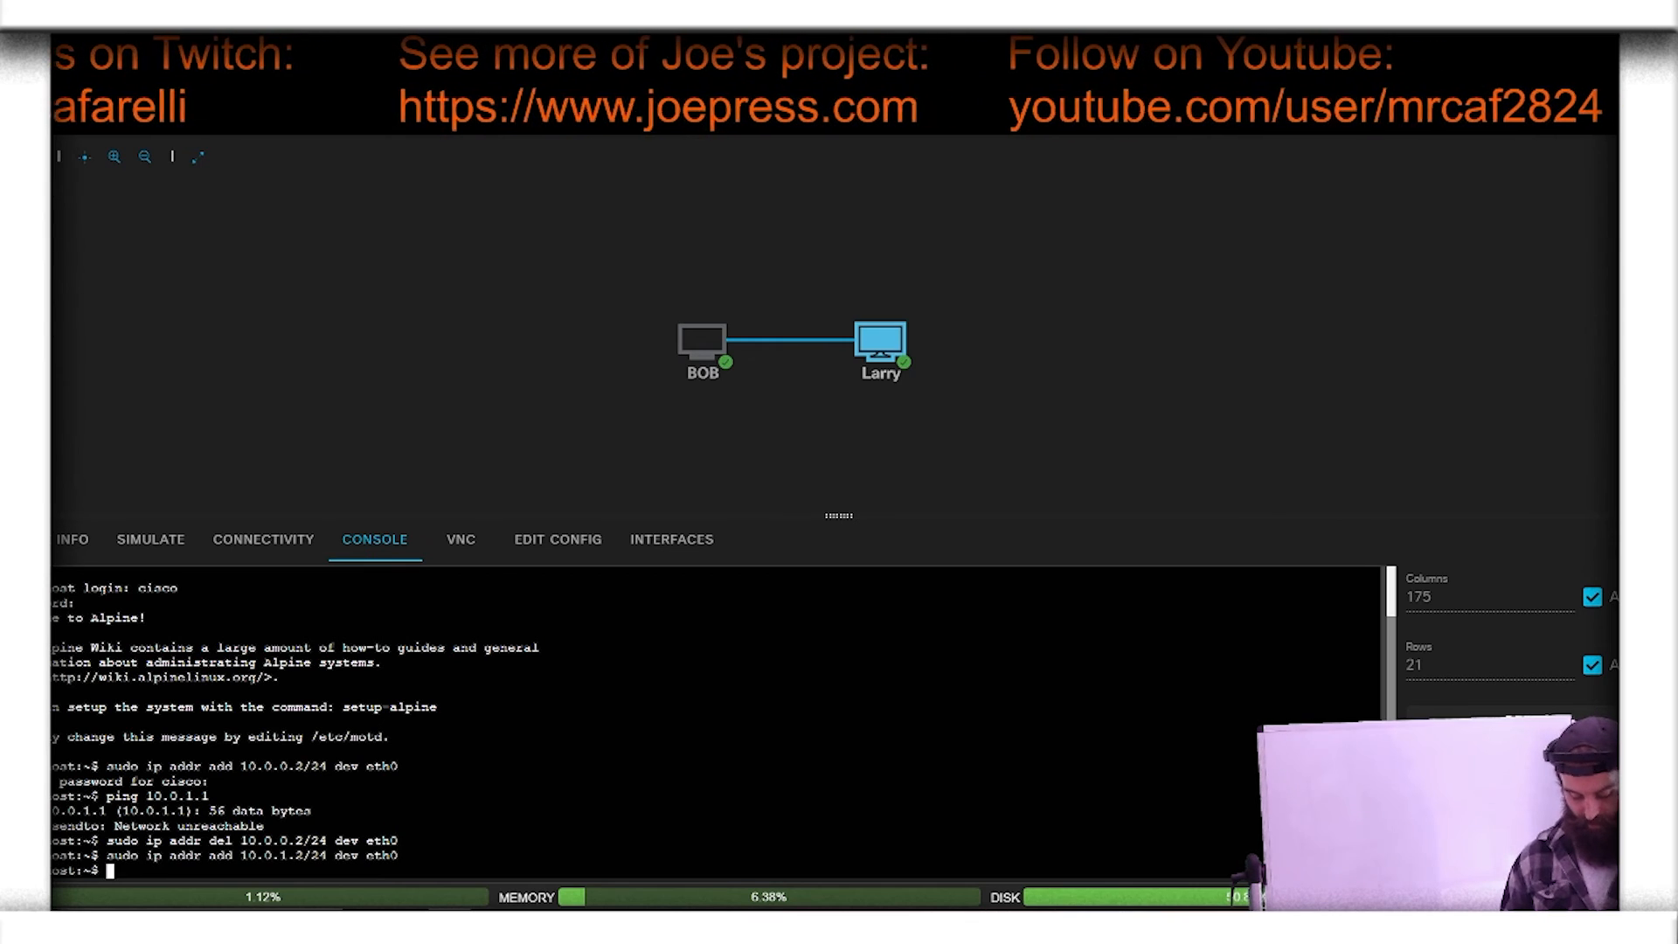
Step: Repeat the ping from Larry to 10.0.1.1, stop it after several replies, and return to the CCNA 200-301 Official Cert Guide page
{"action": "key", "text": "Up"}
{"action": "key", "text": "Up"}
{"action": "key", "text": "Up"}
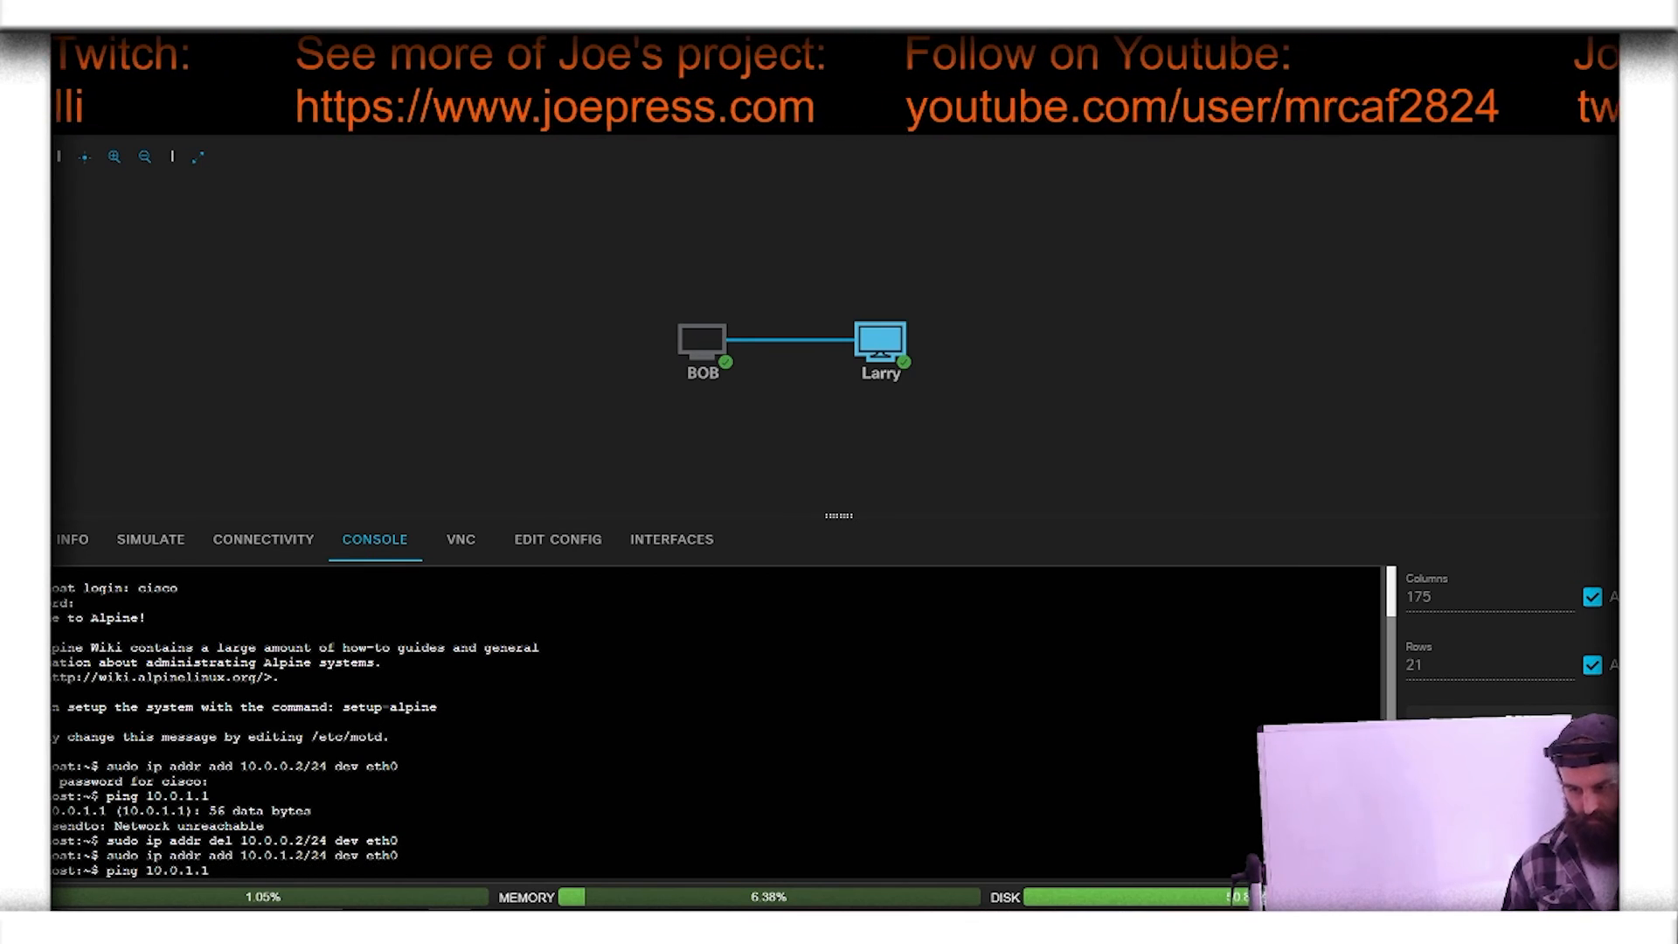
{"action": "key", "text": "Return"}
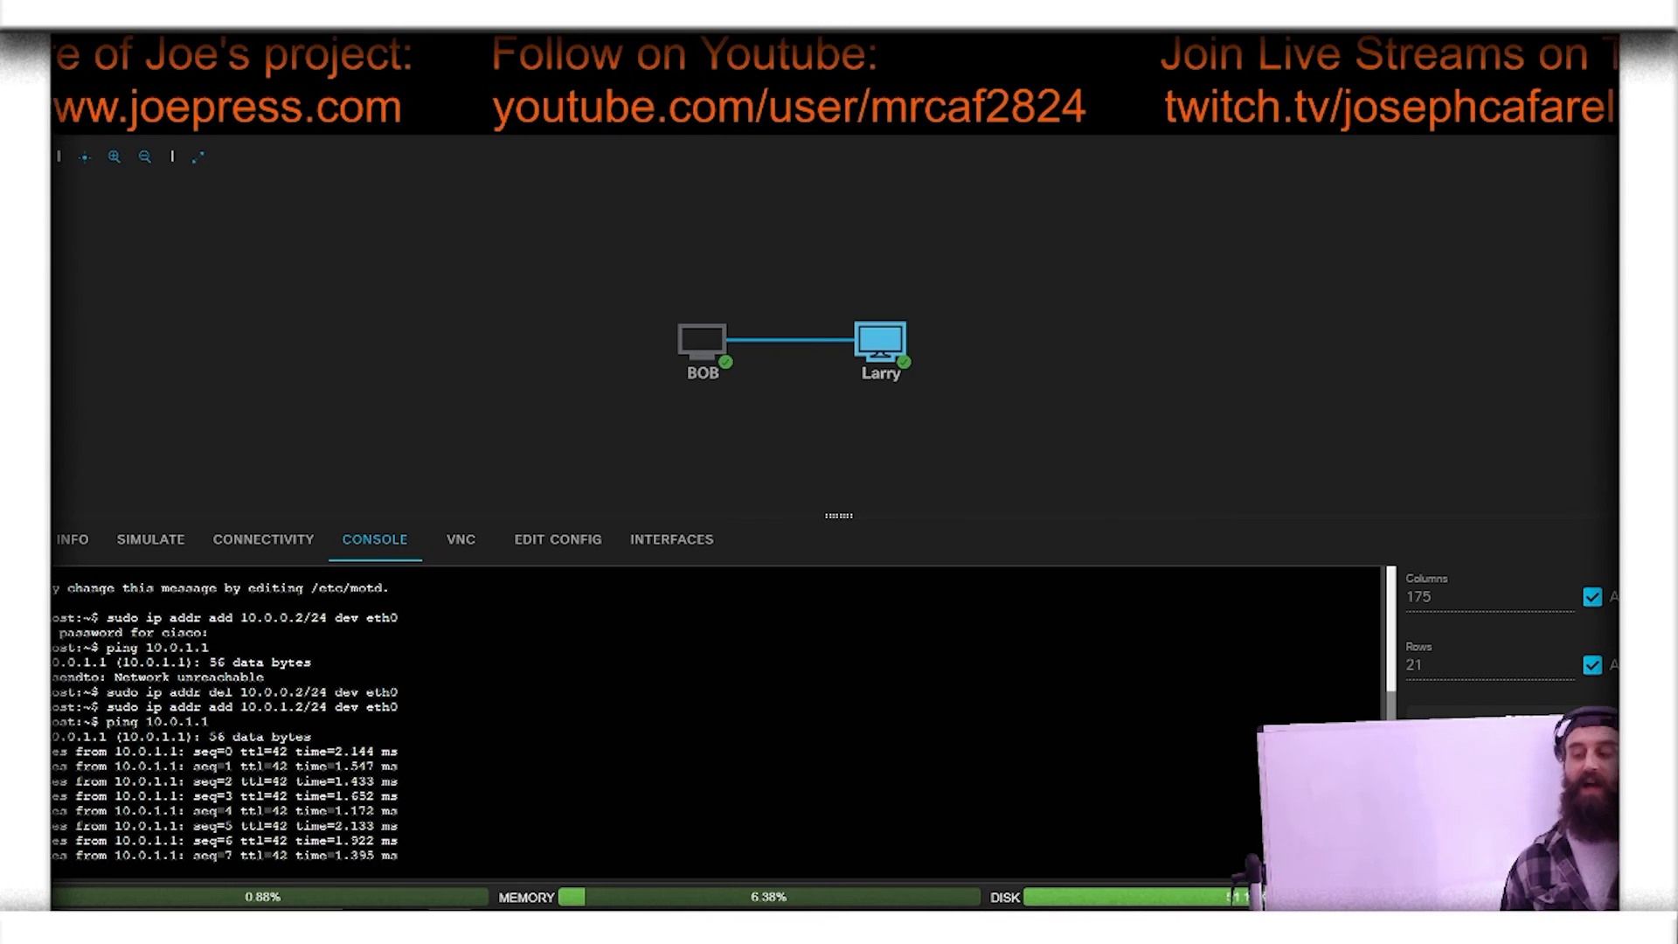
{"action": "key", "text": "ctrl+c"}
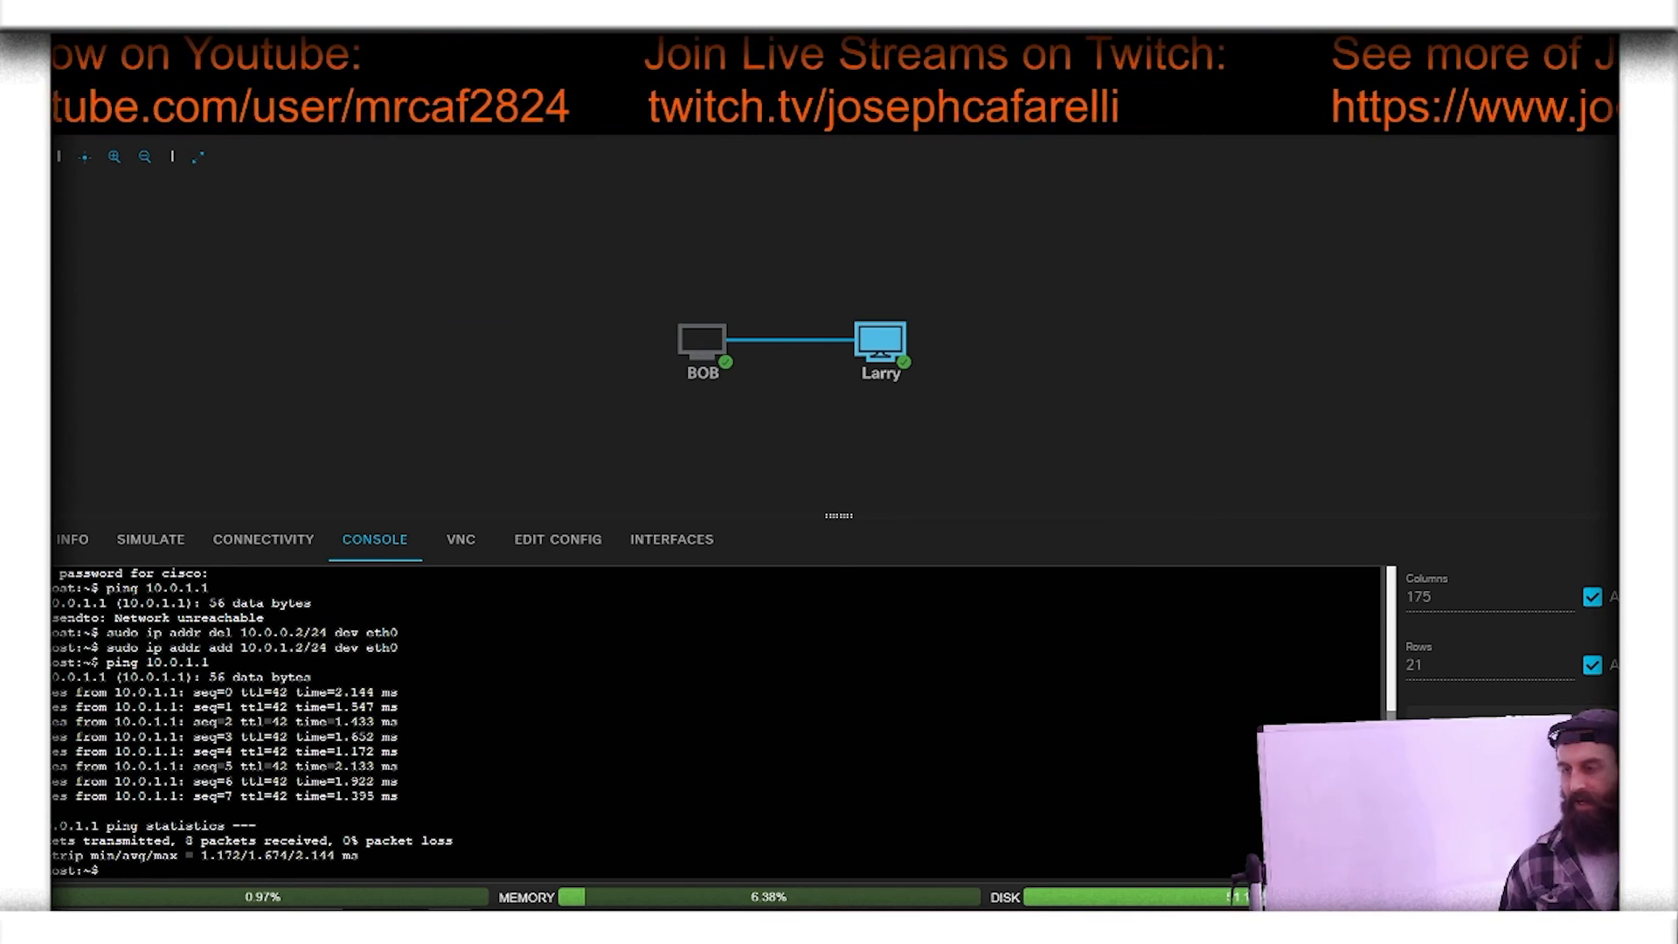
{"action": "key", "text": "ctrl+Tab"}
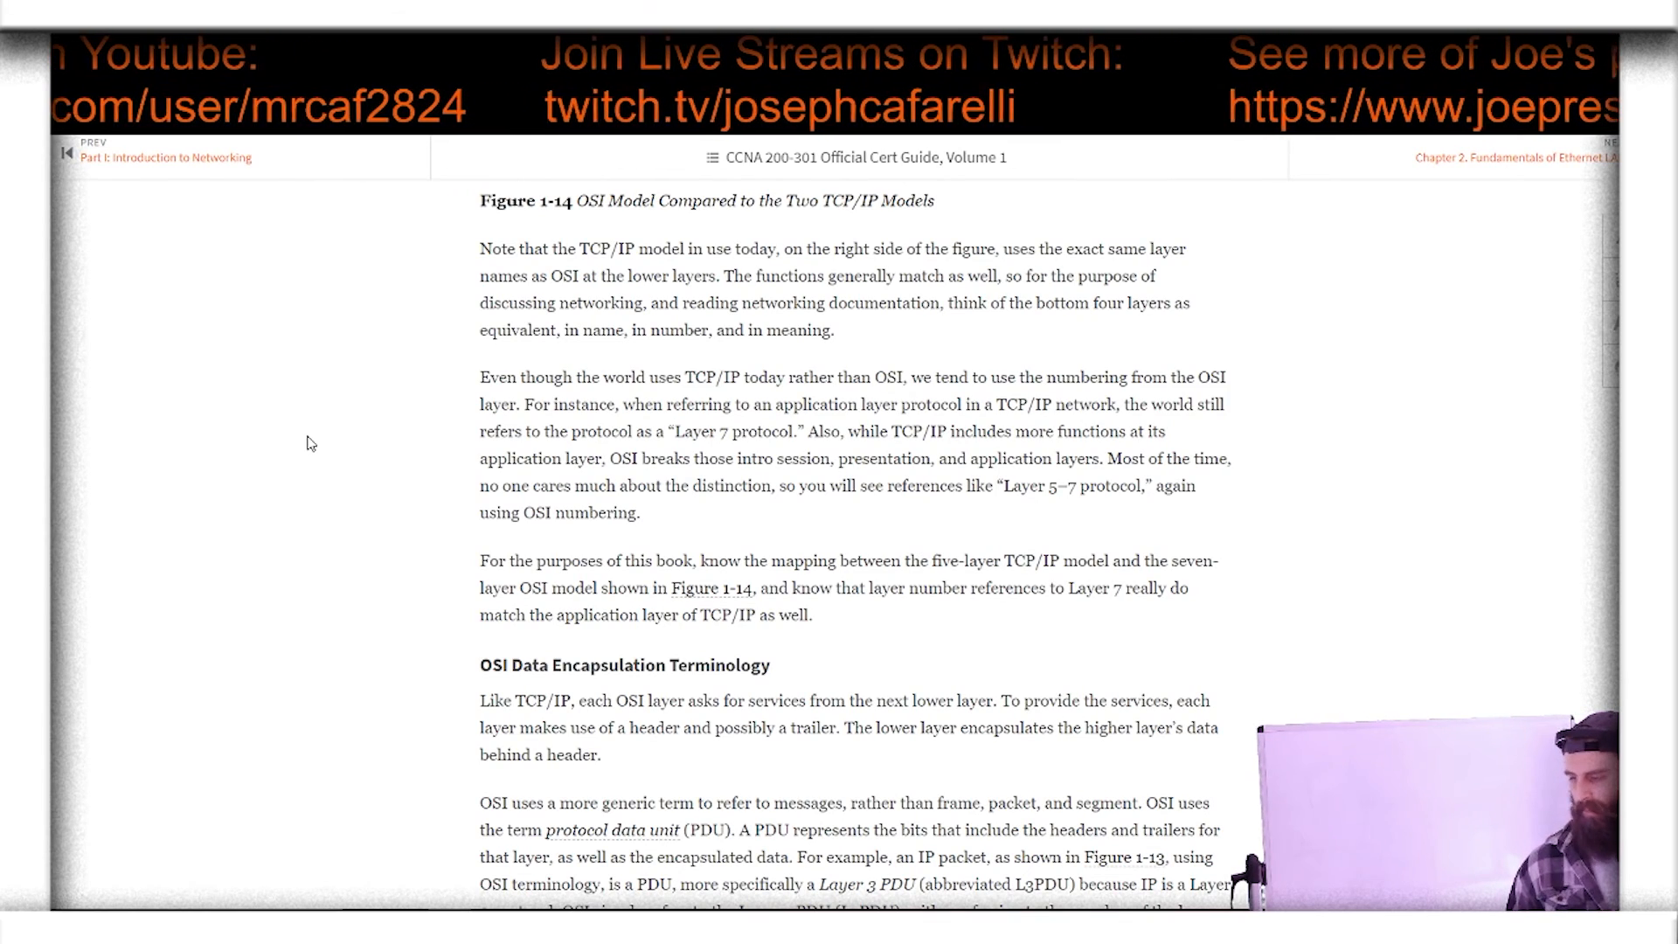